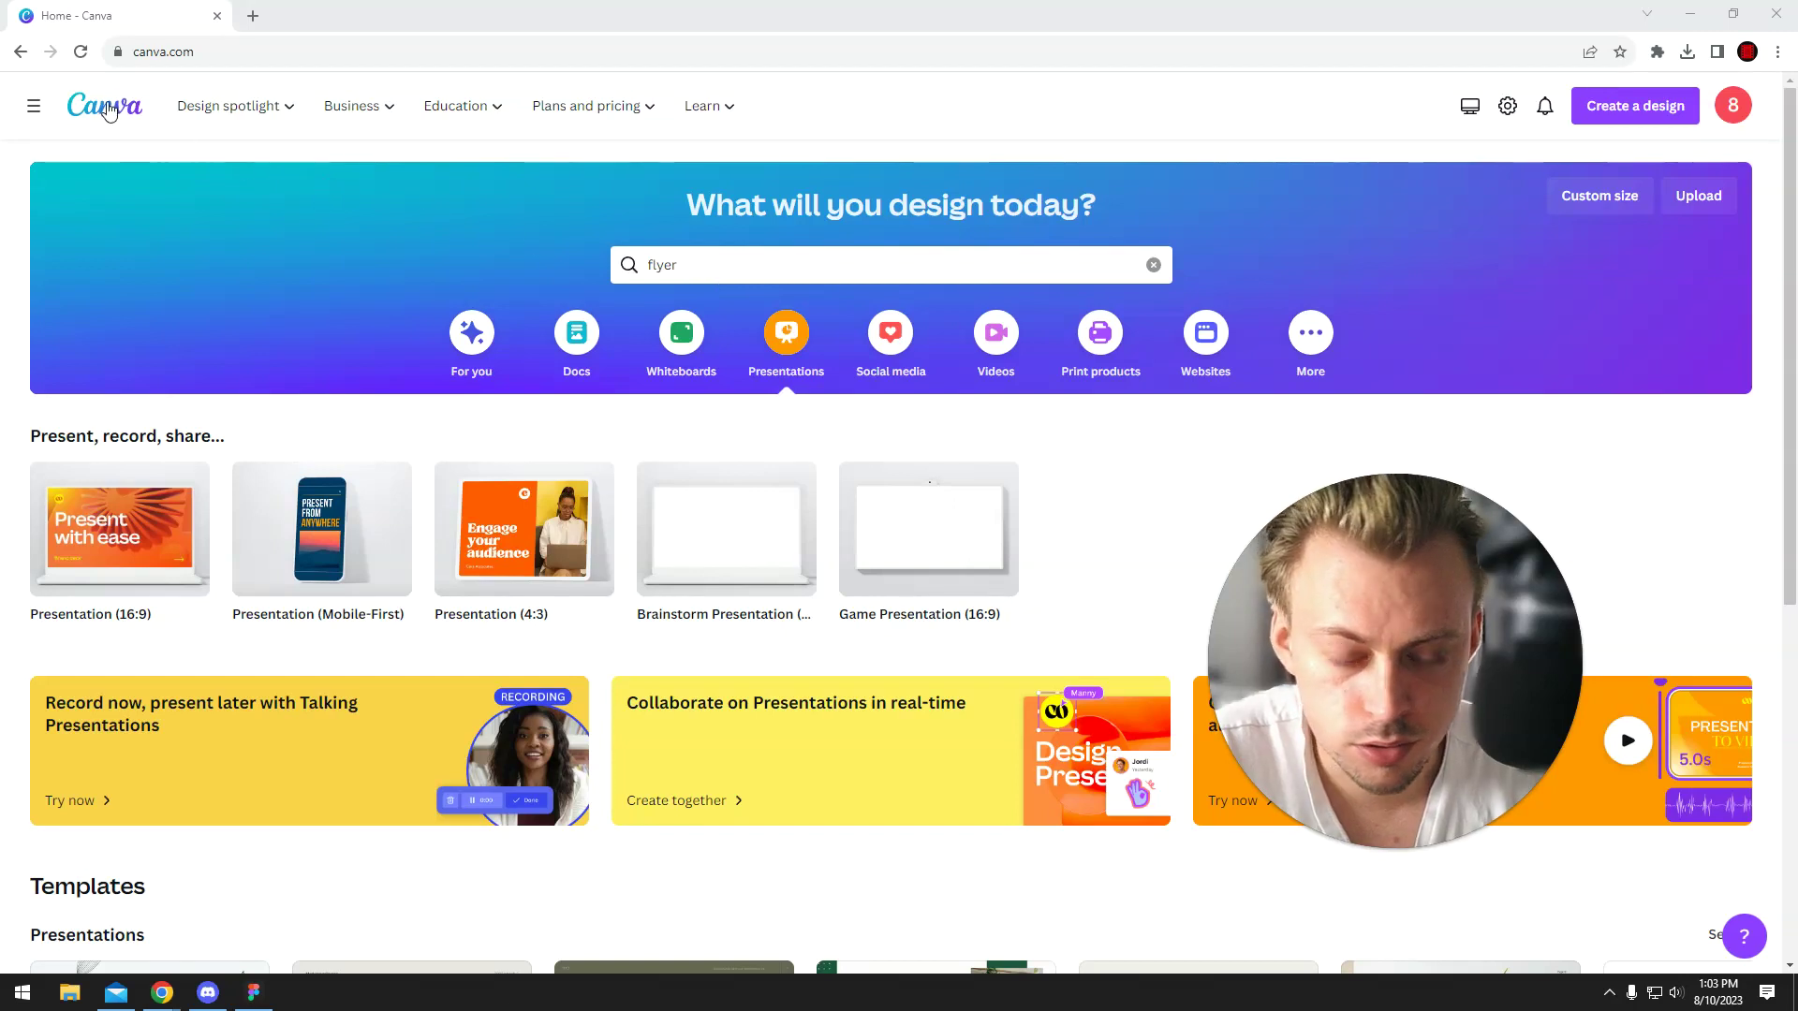
Search Canva for 'printable banner' and show the template suggestions, including Banner (Landscape).
{"action": "left_click", "coordinate": [738, 270]}
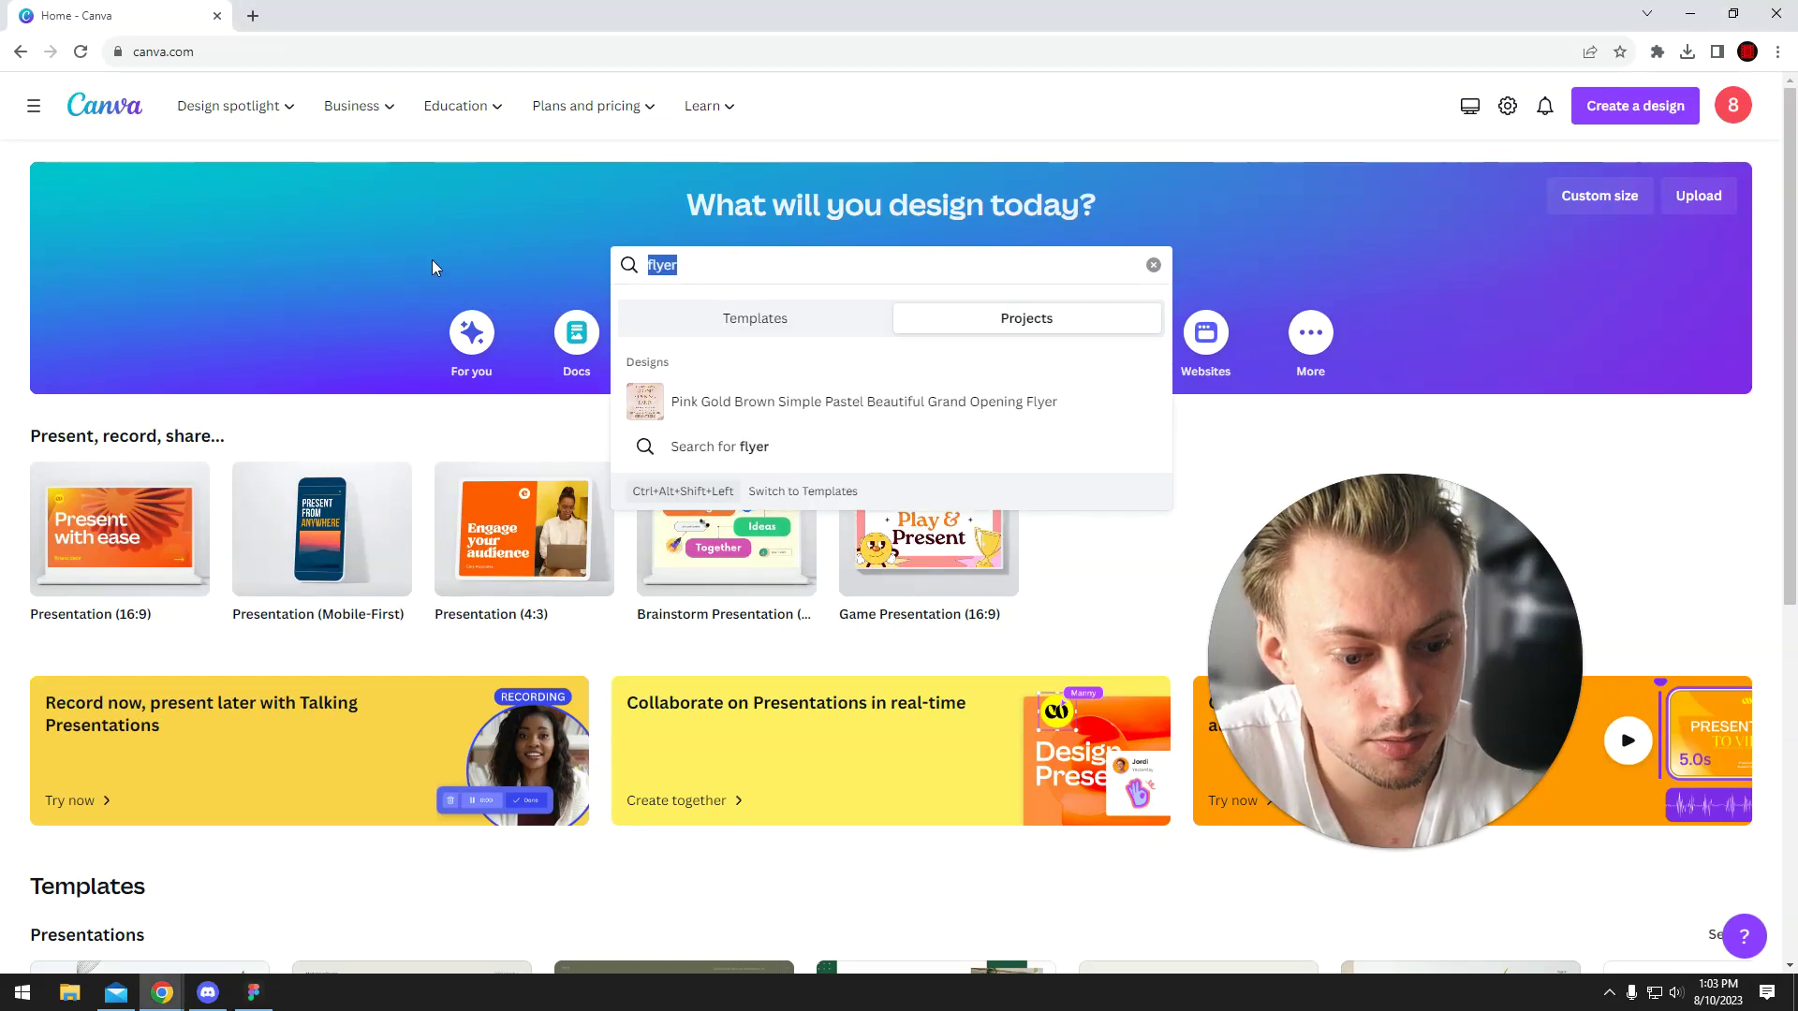
{"action": "type", "text": "printable ba"}
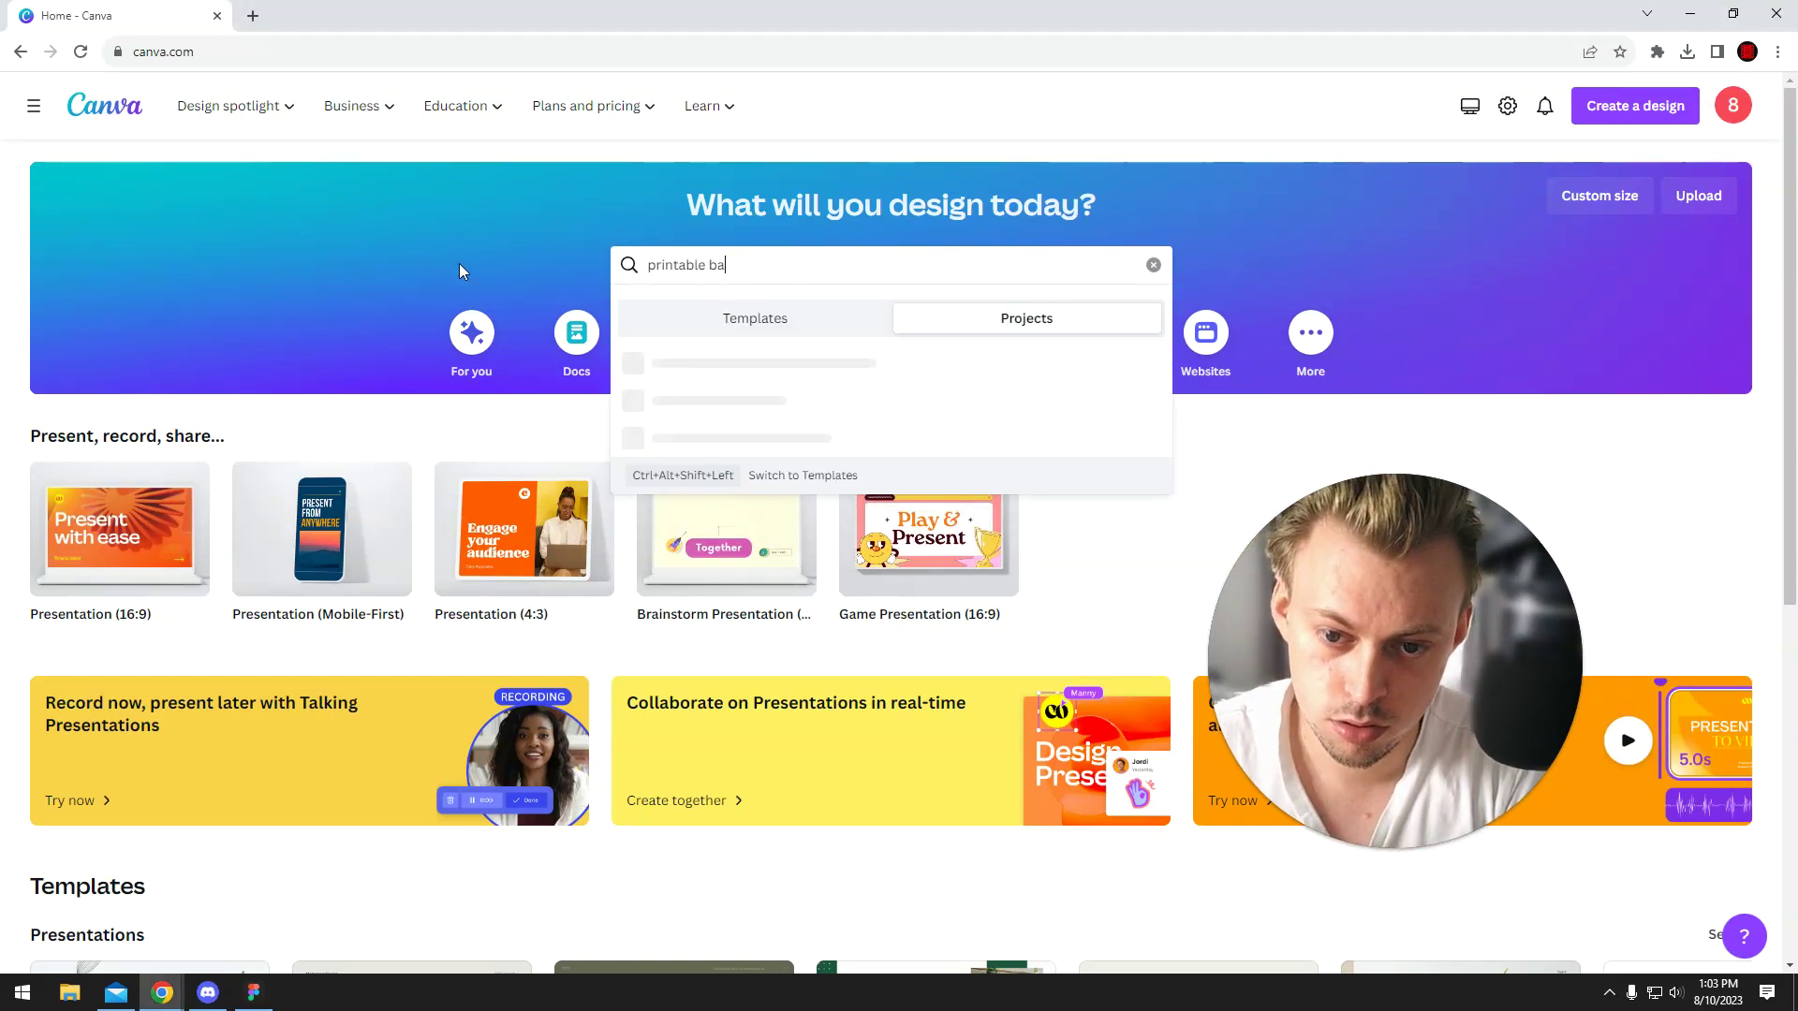
{"action": "type", "text": "nner"}
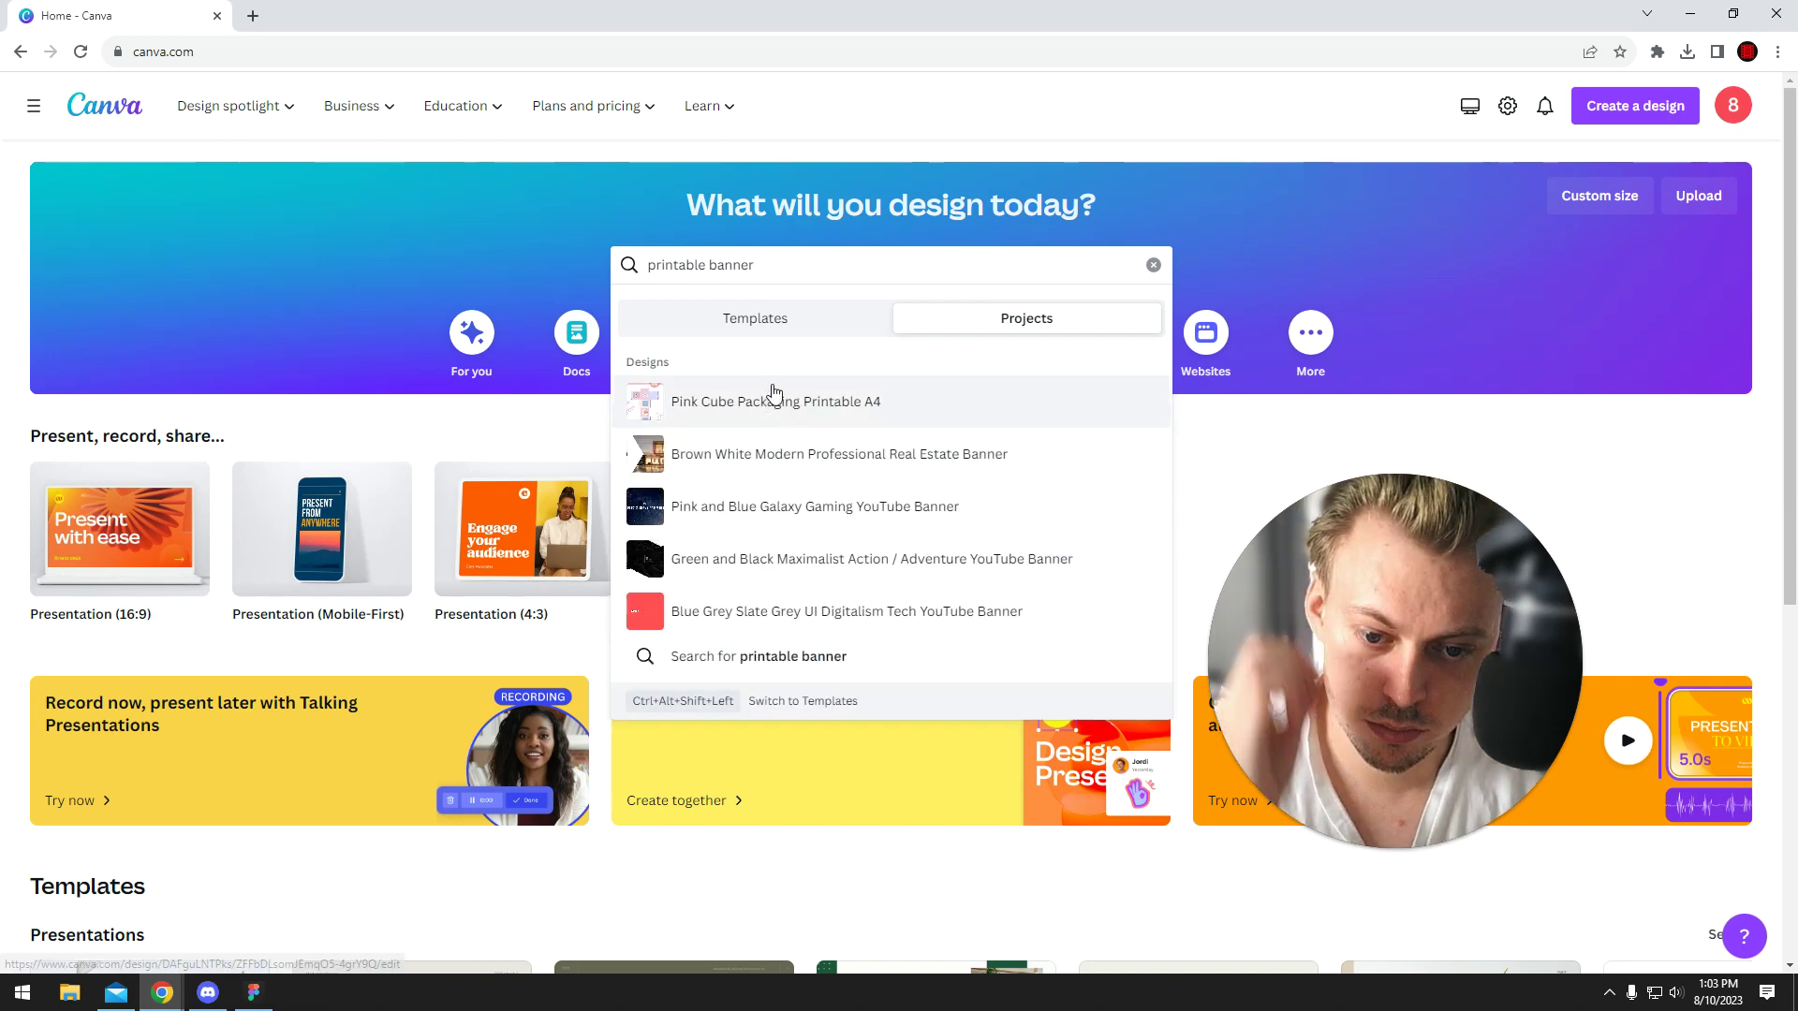
{"action": "left_click", "coordinate": [813, 324]}
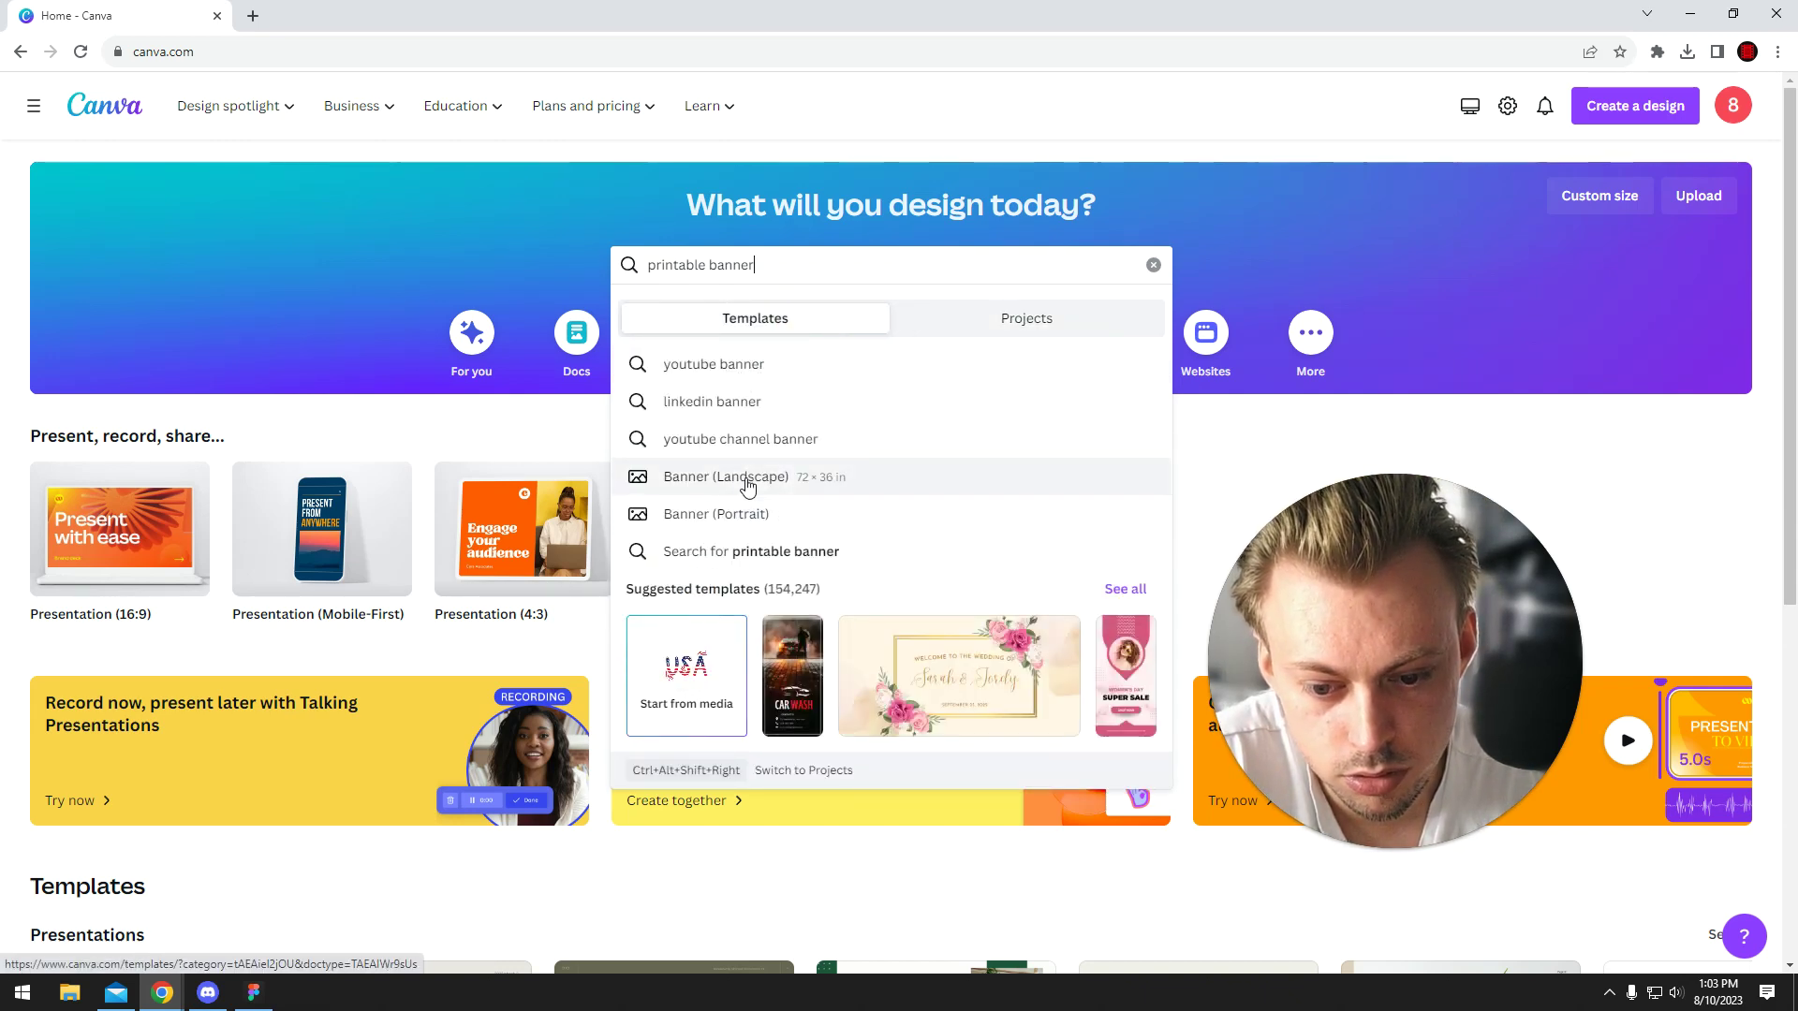
Open the Banner (Landscape) template results and browse them.
{"action": "left_click", "coordinate": [747, 479]}
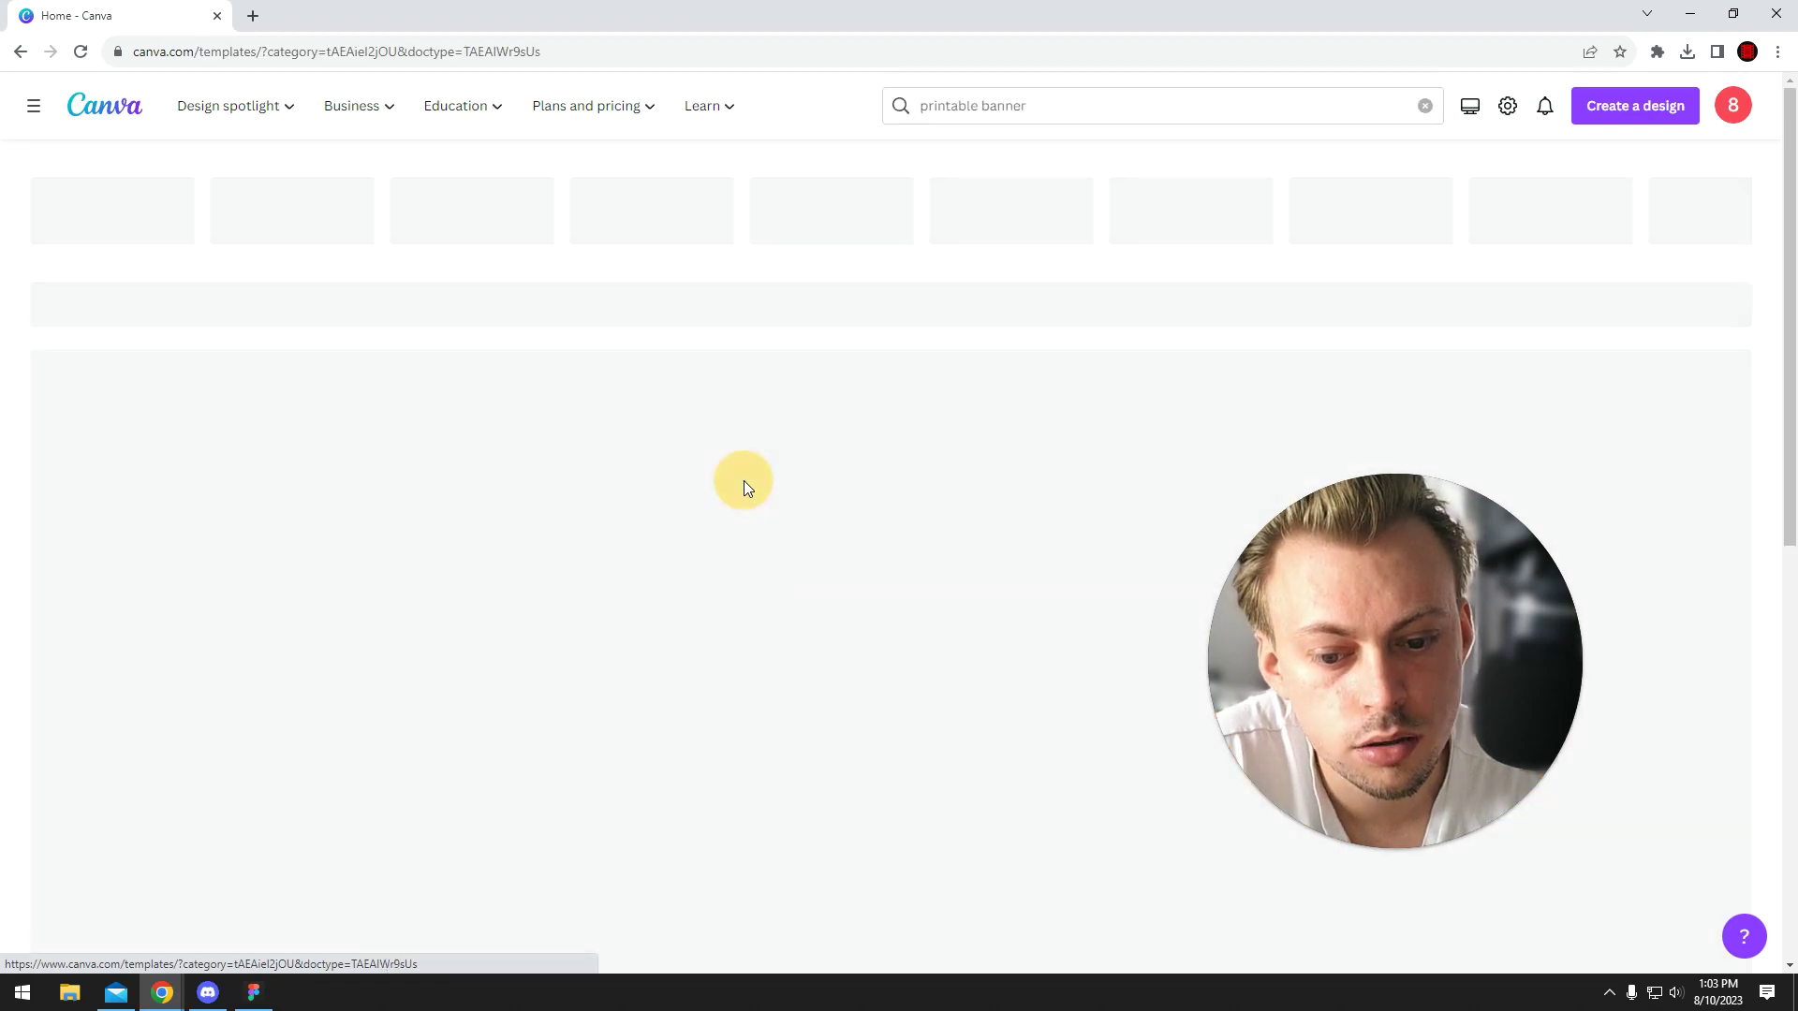
{"action": "scroll", "coordinate": [746, 488], "scroll_direction": "down", "scroll_amount": 4}
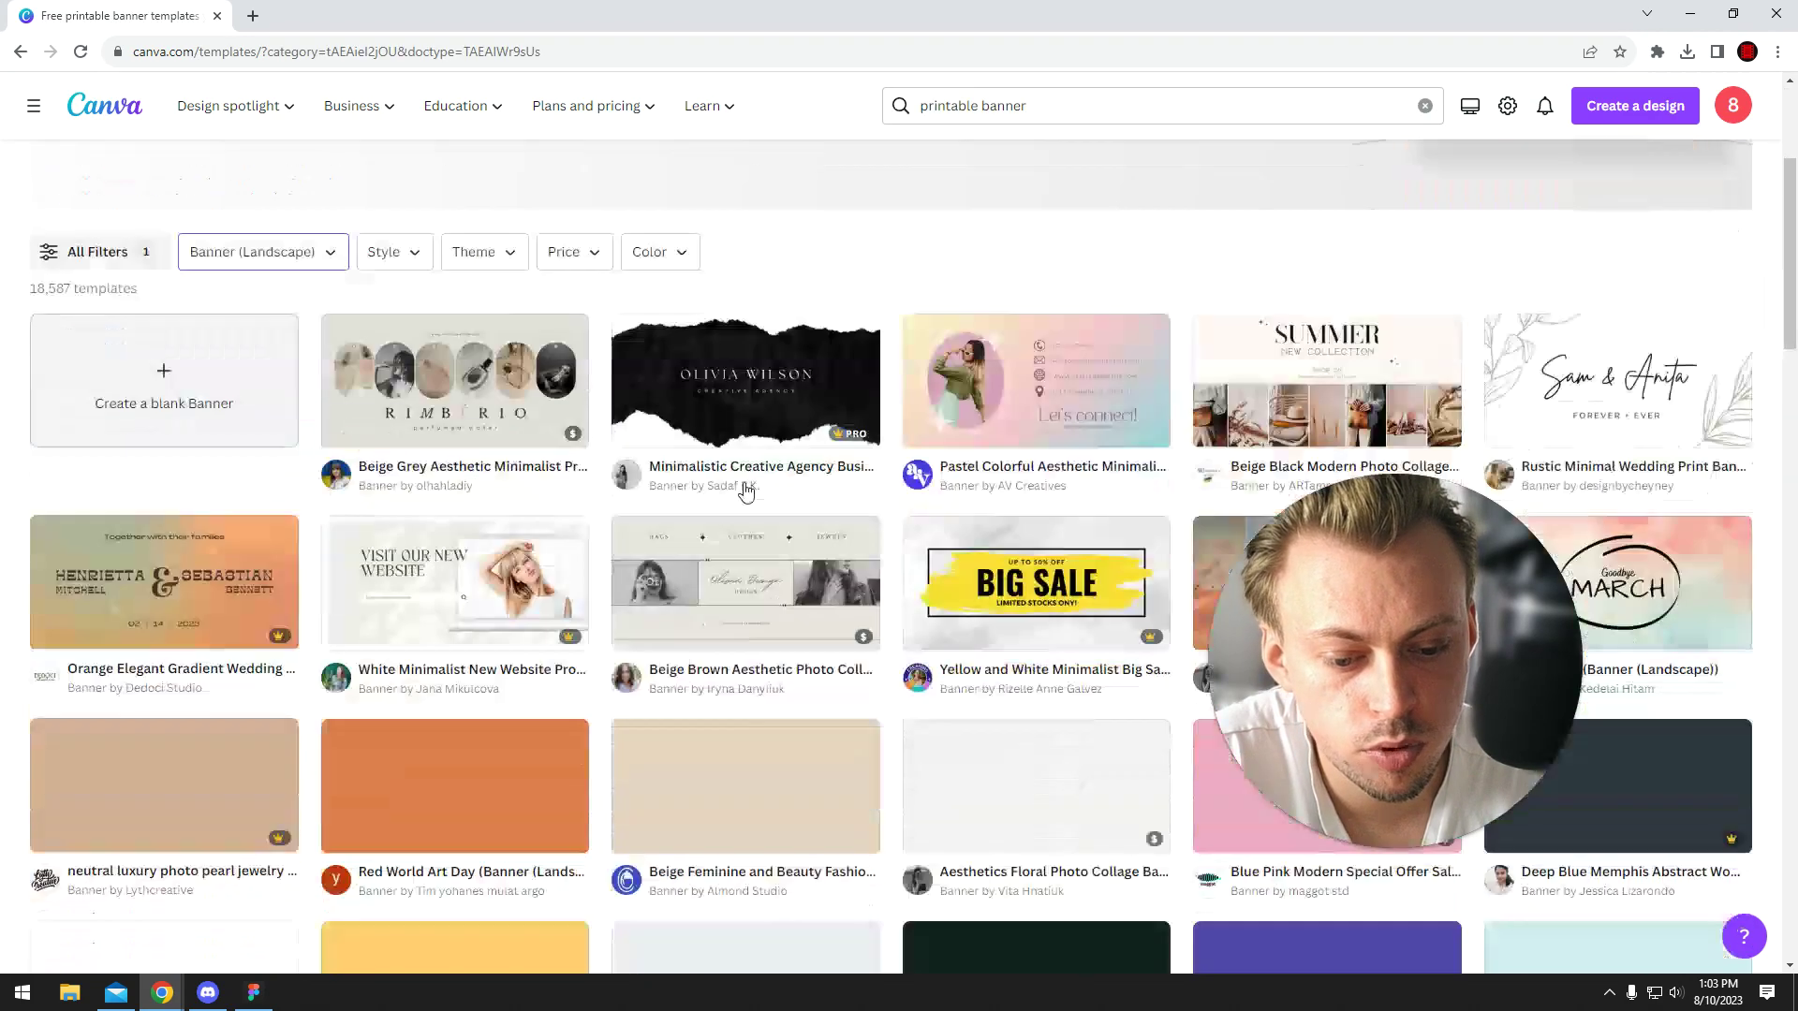
{"action": "scroll", "coordinate": [739, 510], "scroll_direction": "up", "scroll_amount": 4}
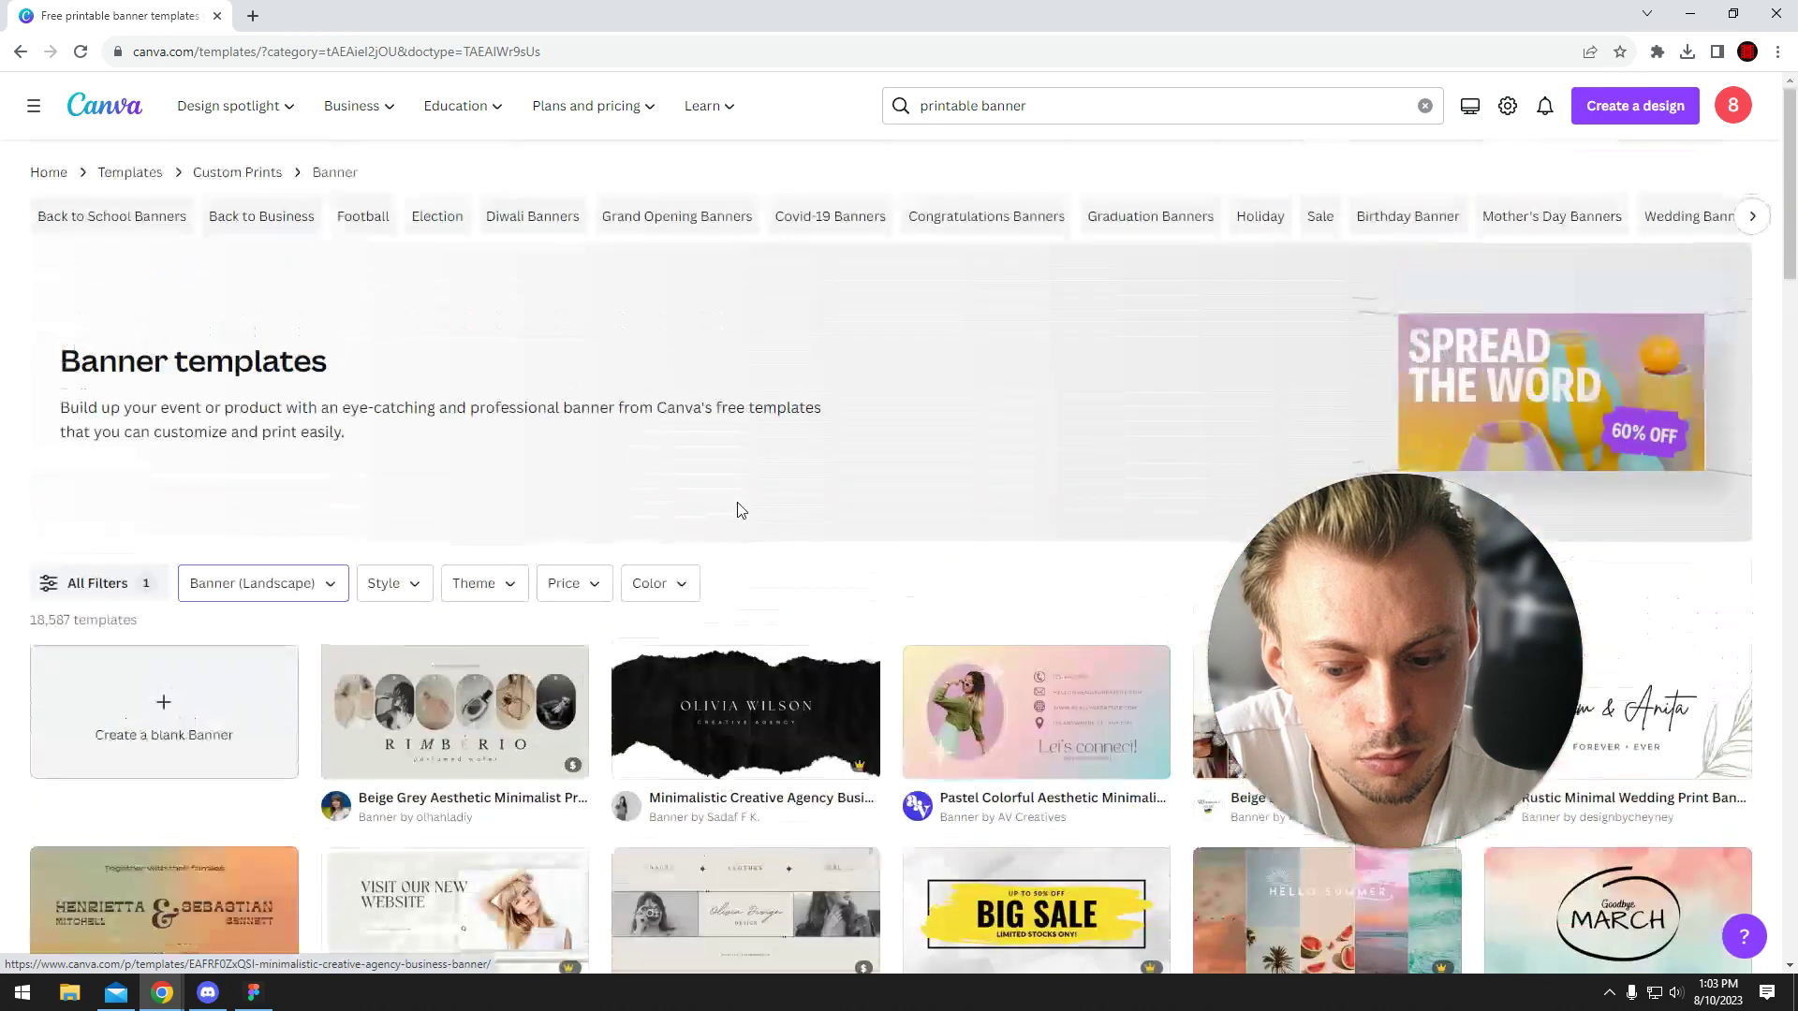
{"action": "left_click", "coordinate": [1040, 106]}
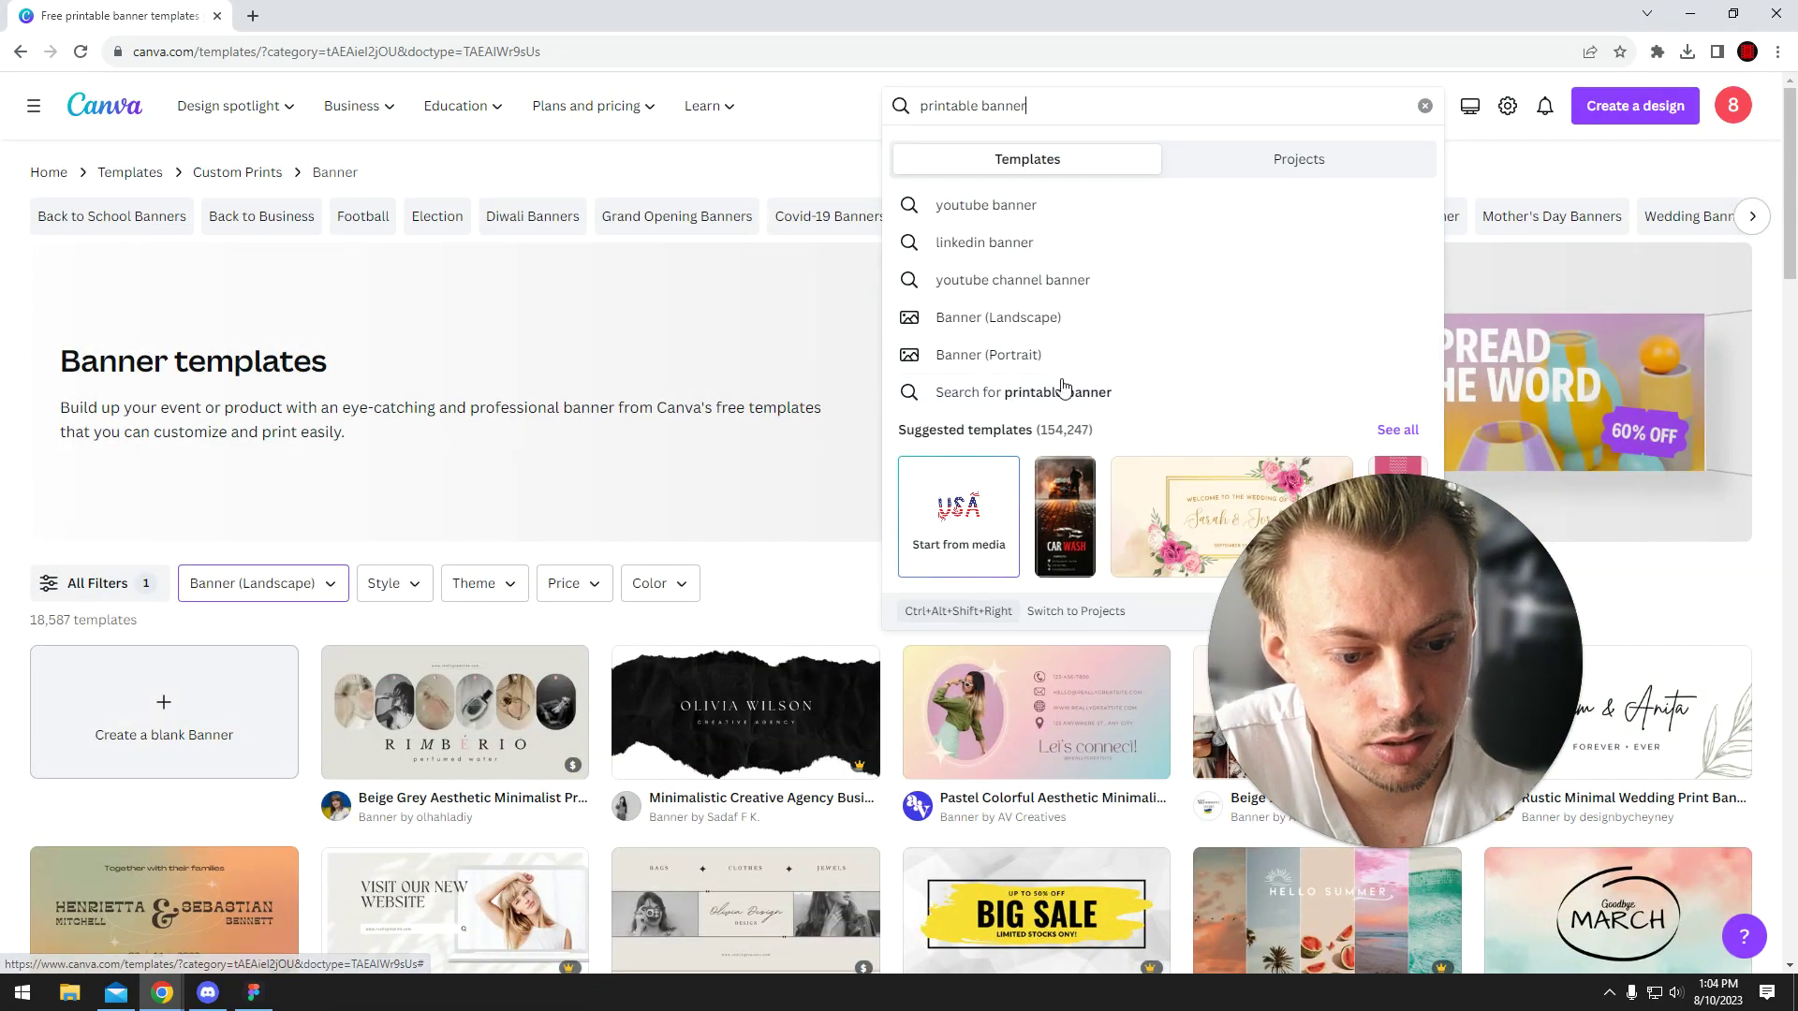
{"action": "left_click", "coordinate": [756, 562]}
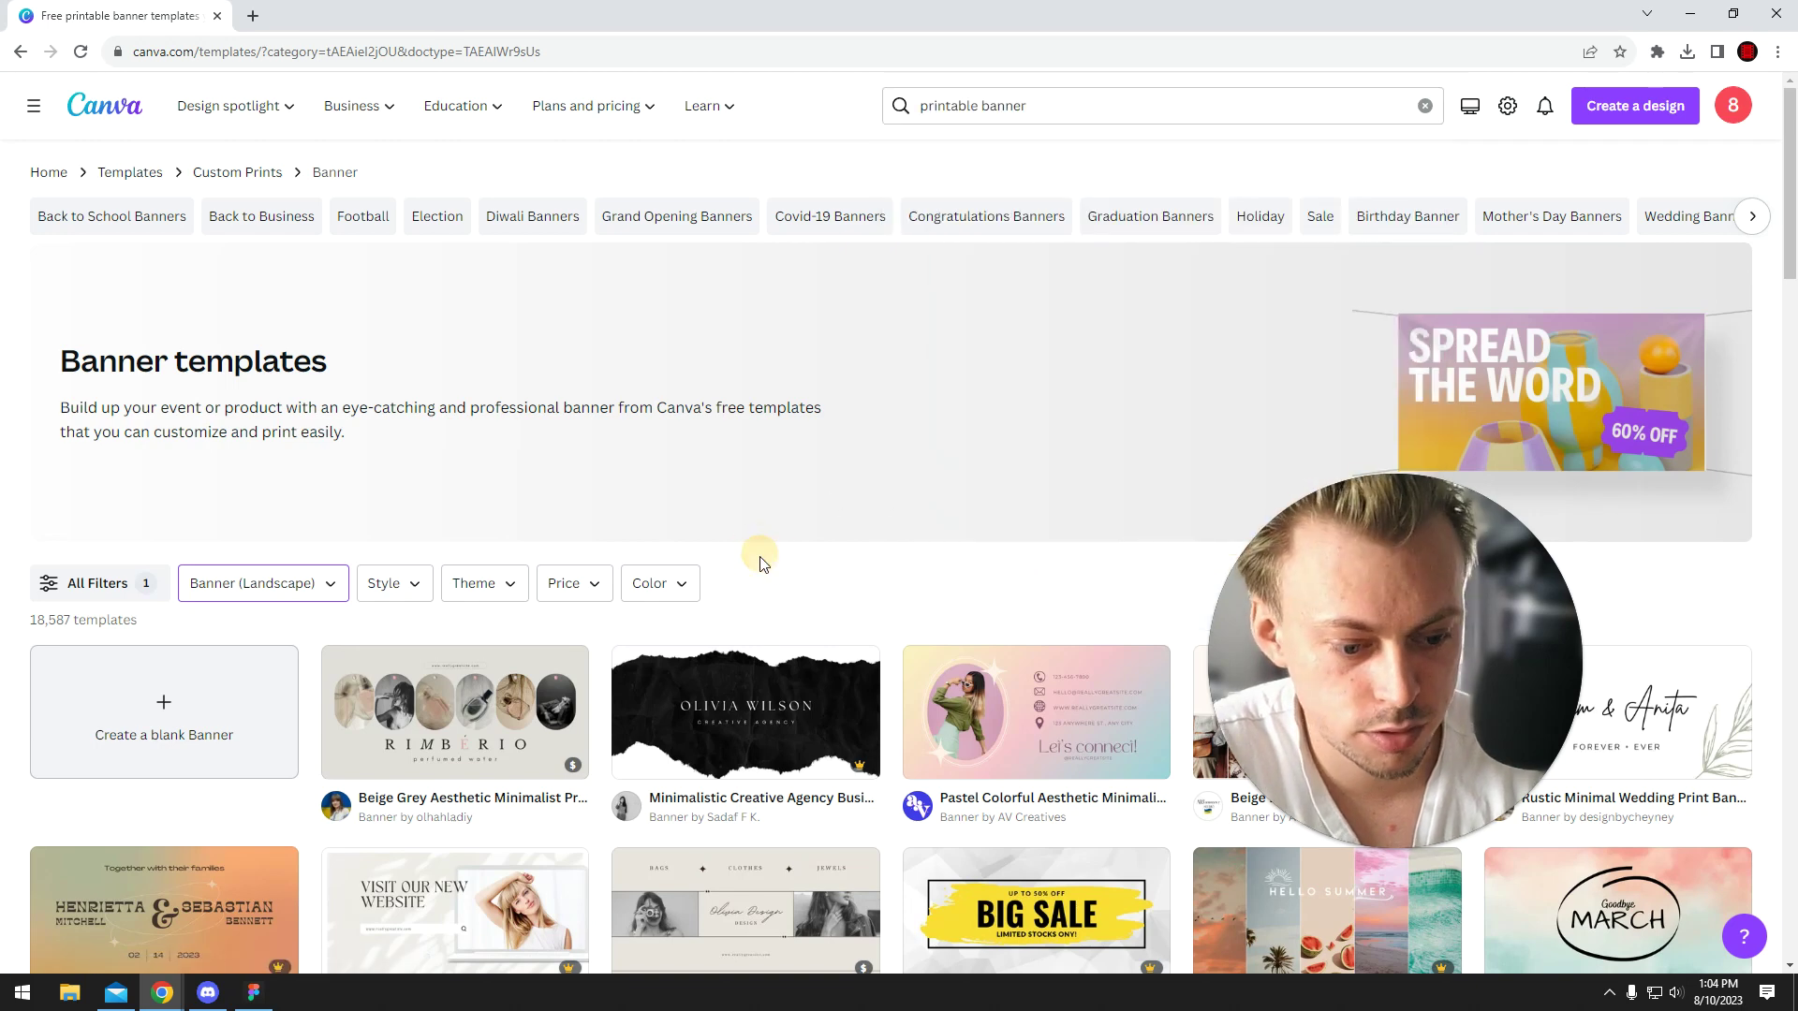
Filter to Free templates and customize the Rustic Minimal Wedding Print Banner.
{"action": "left_click", "coordinate": [111, 584]}
{"action": "scroll", "coordinate": [94, 693], "scroll_direction": "down", "scroll_amount": 10}
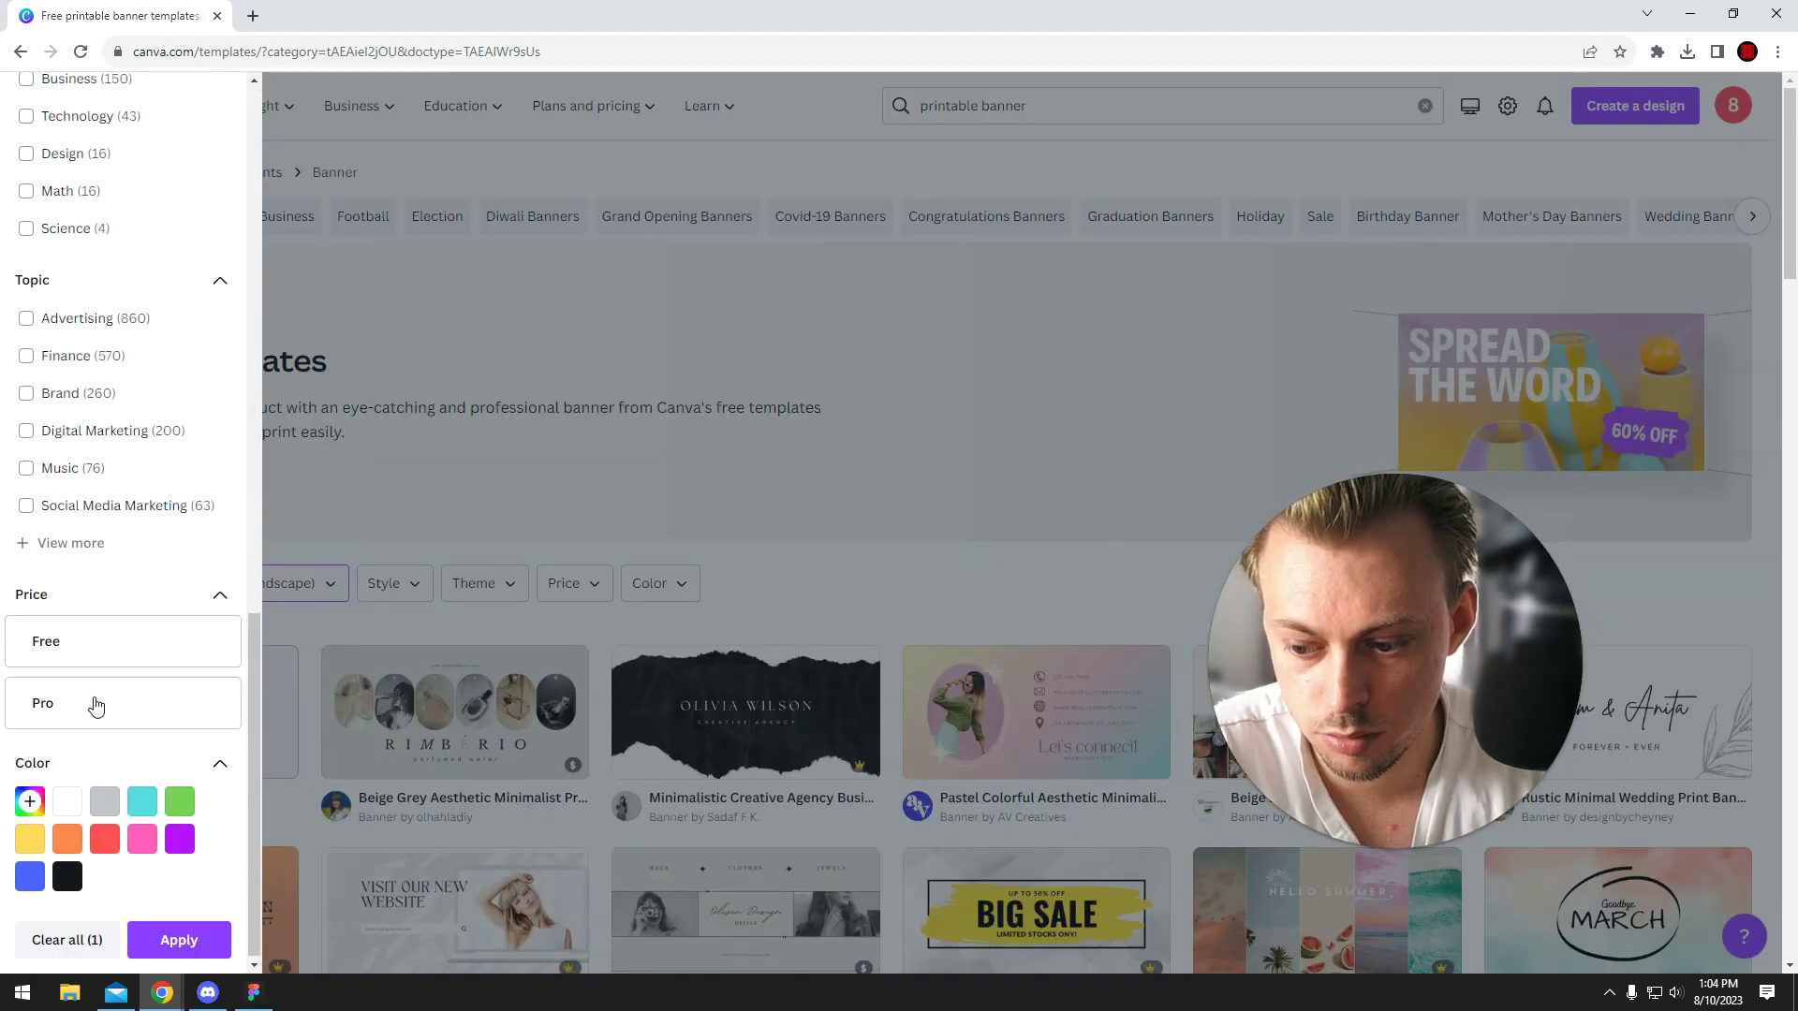
{"action": "left_click", "coordinate": [110, 640]}
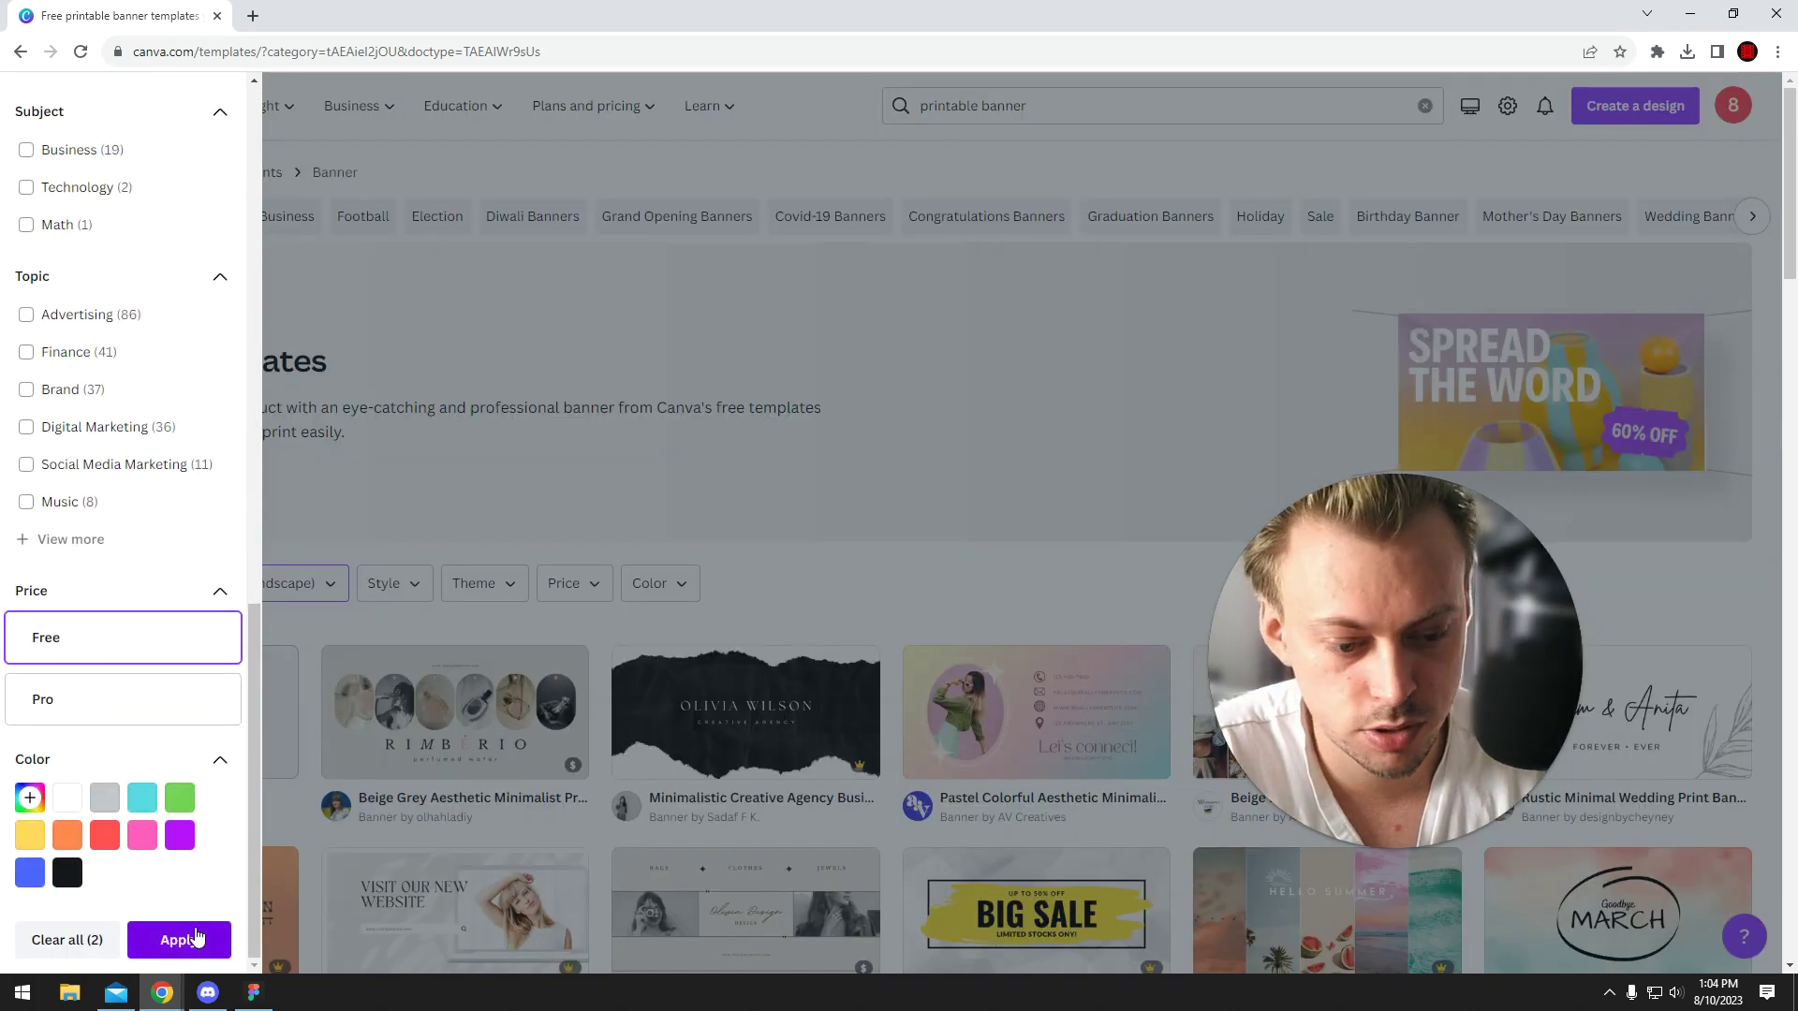
{"action": "left_click", "coordinate": [192, 938]}
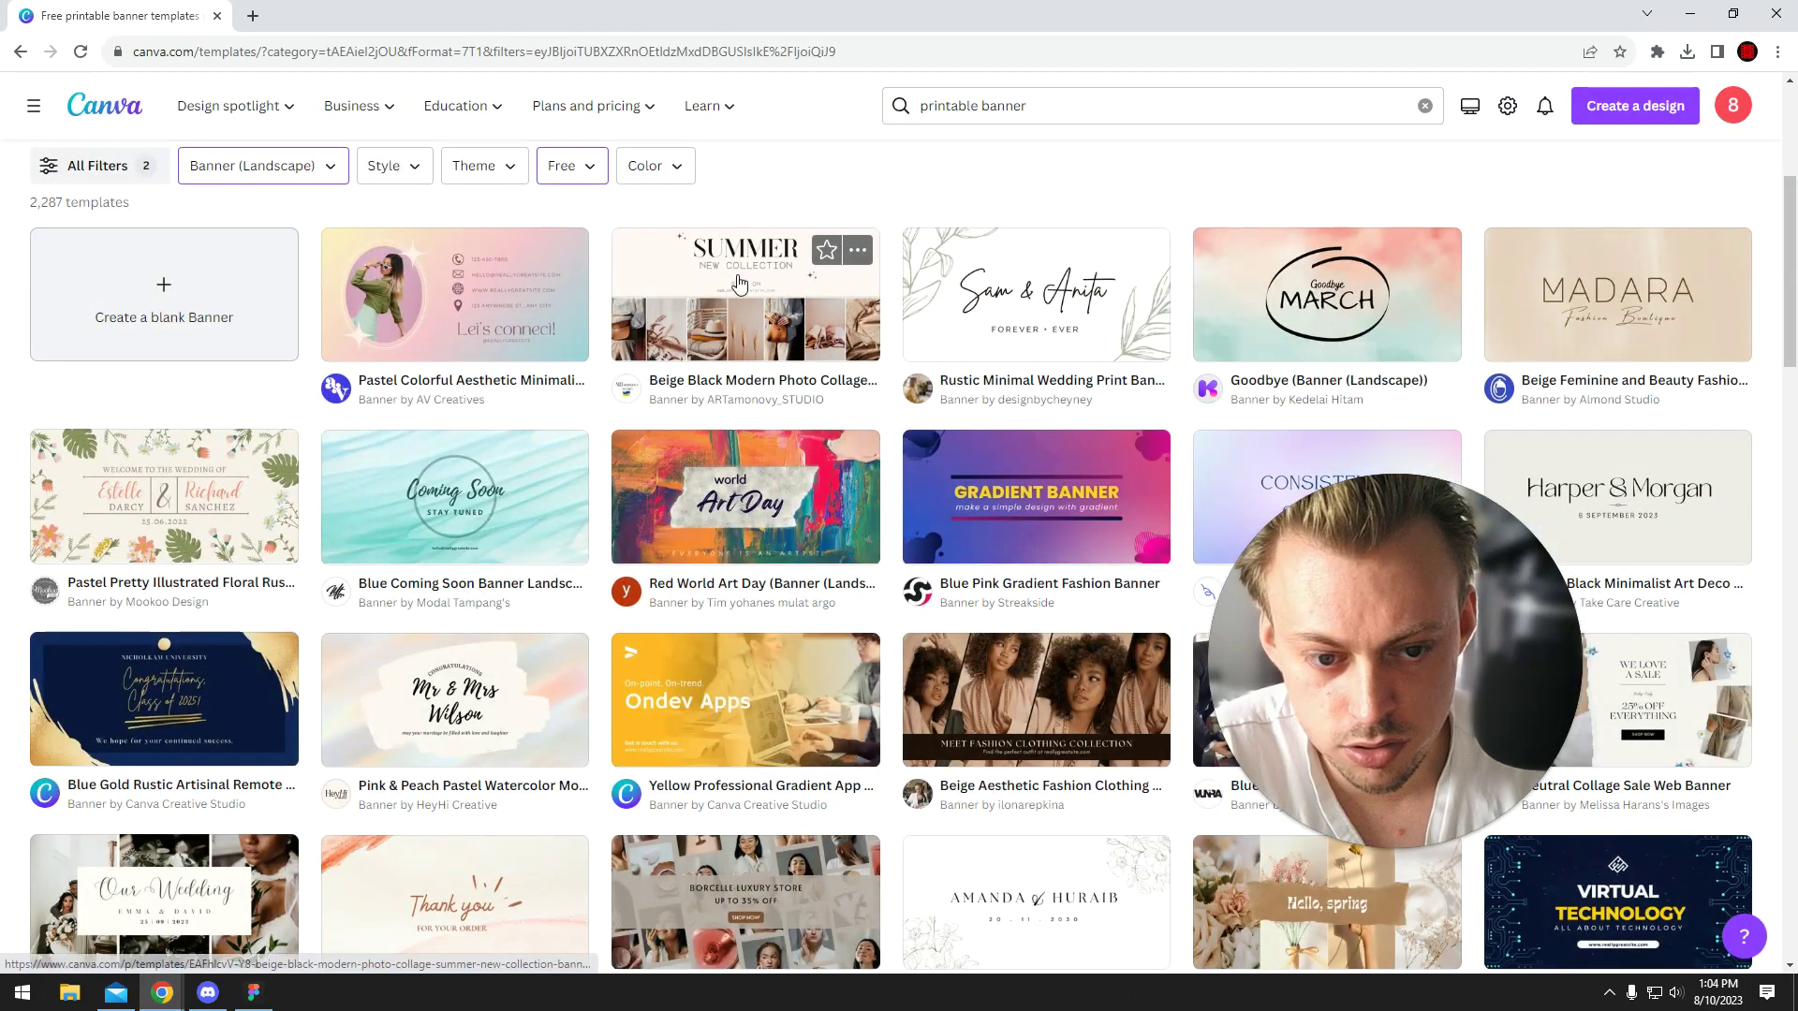
{"action": "left_click", "coordinate": [1058, 295]}
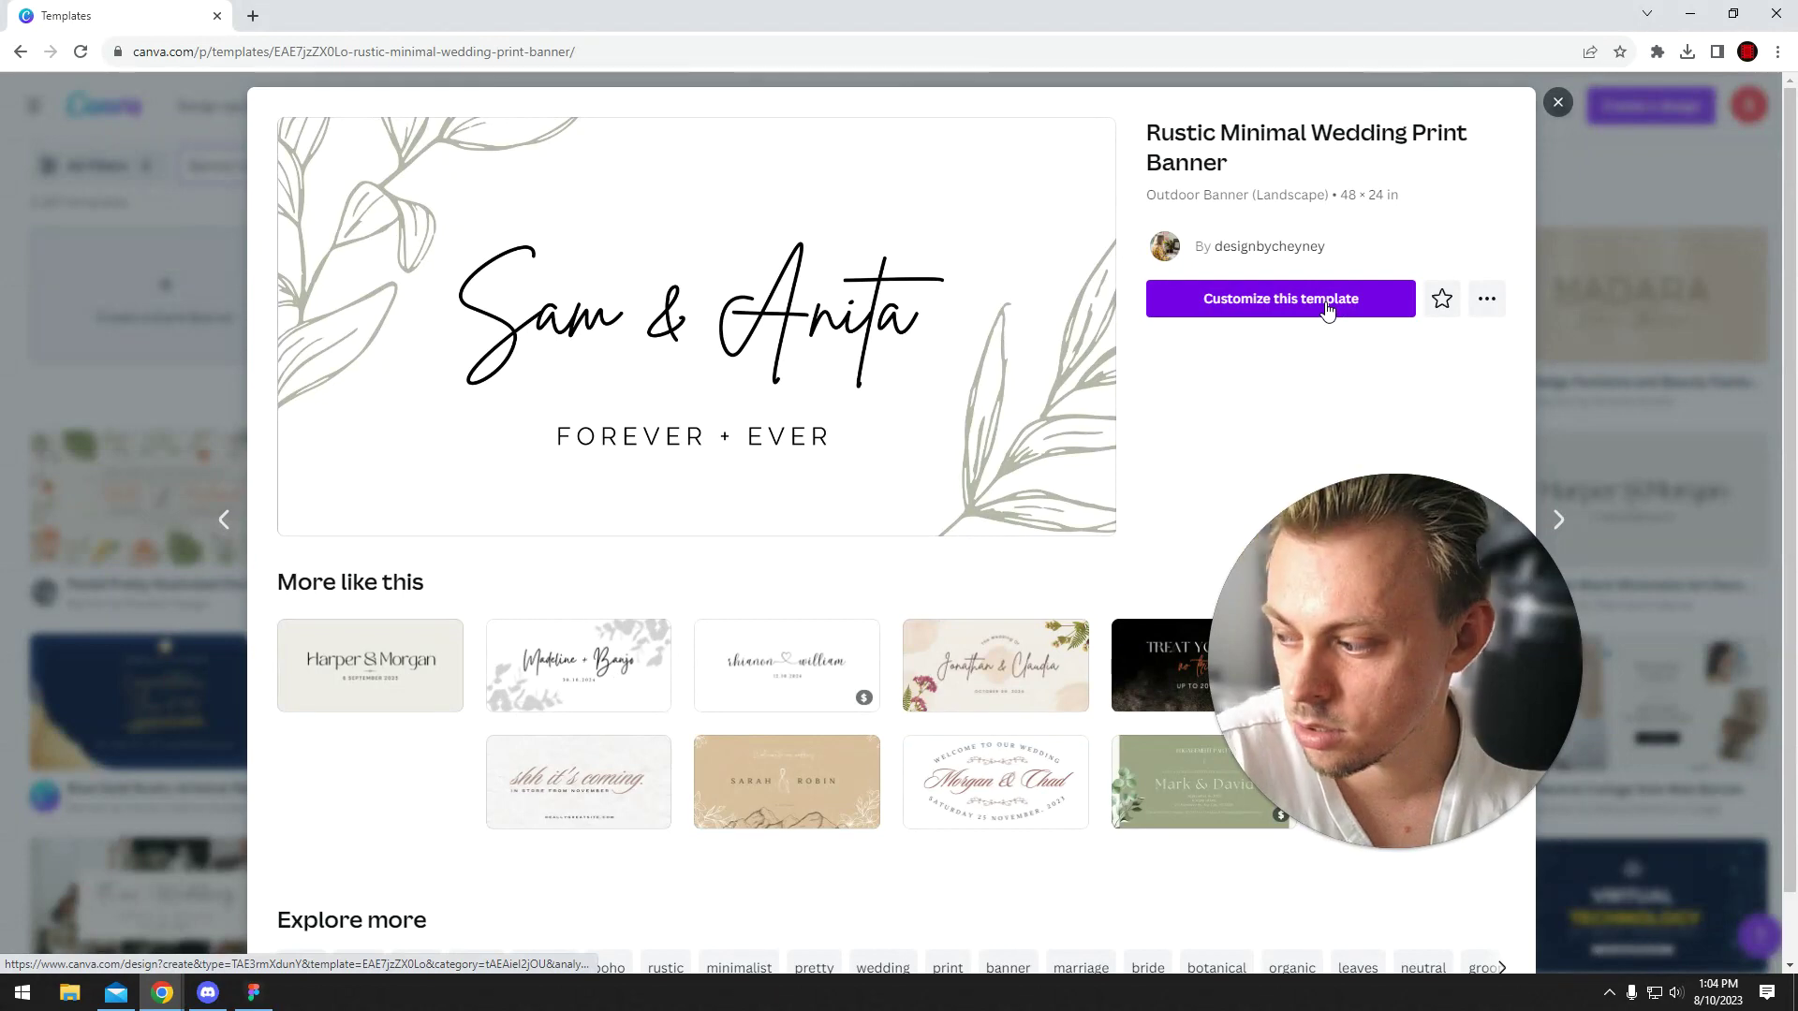
{"action": "left_click", "coordinate": [1326, 302]}
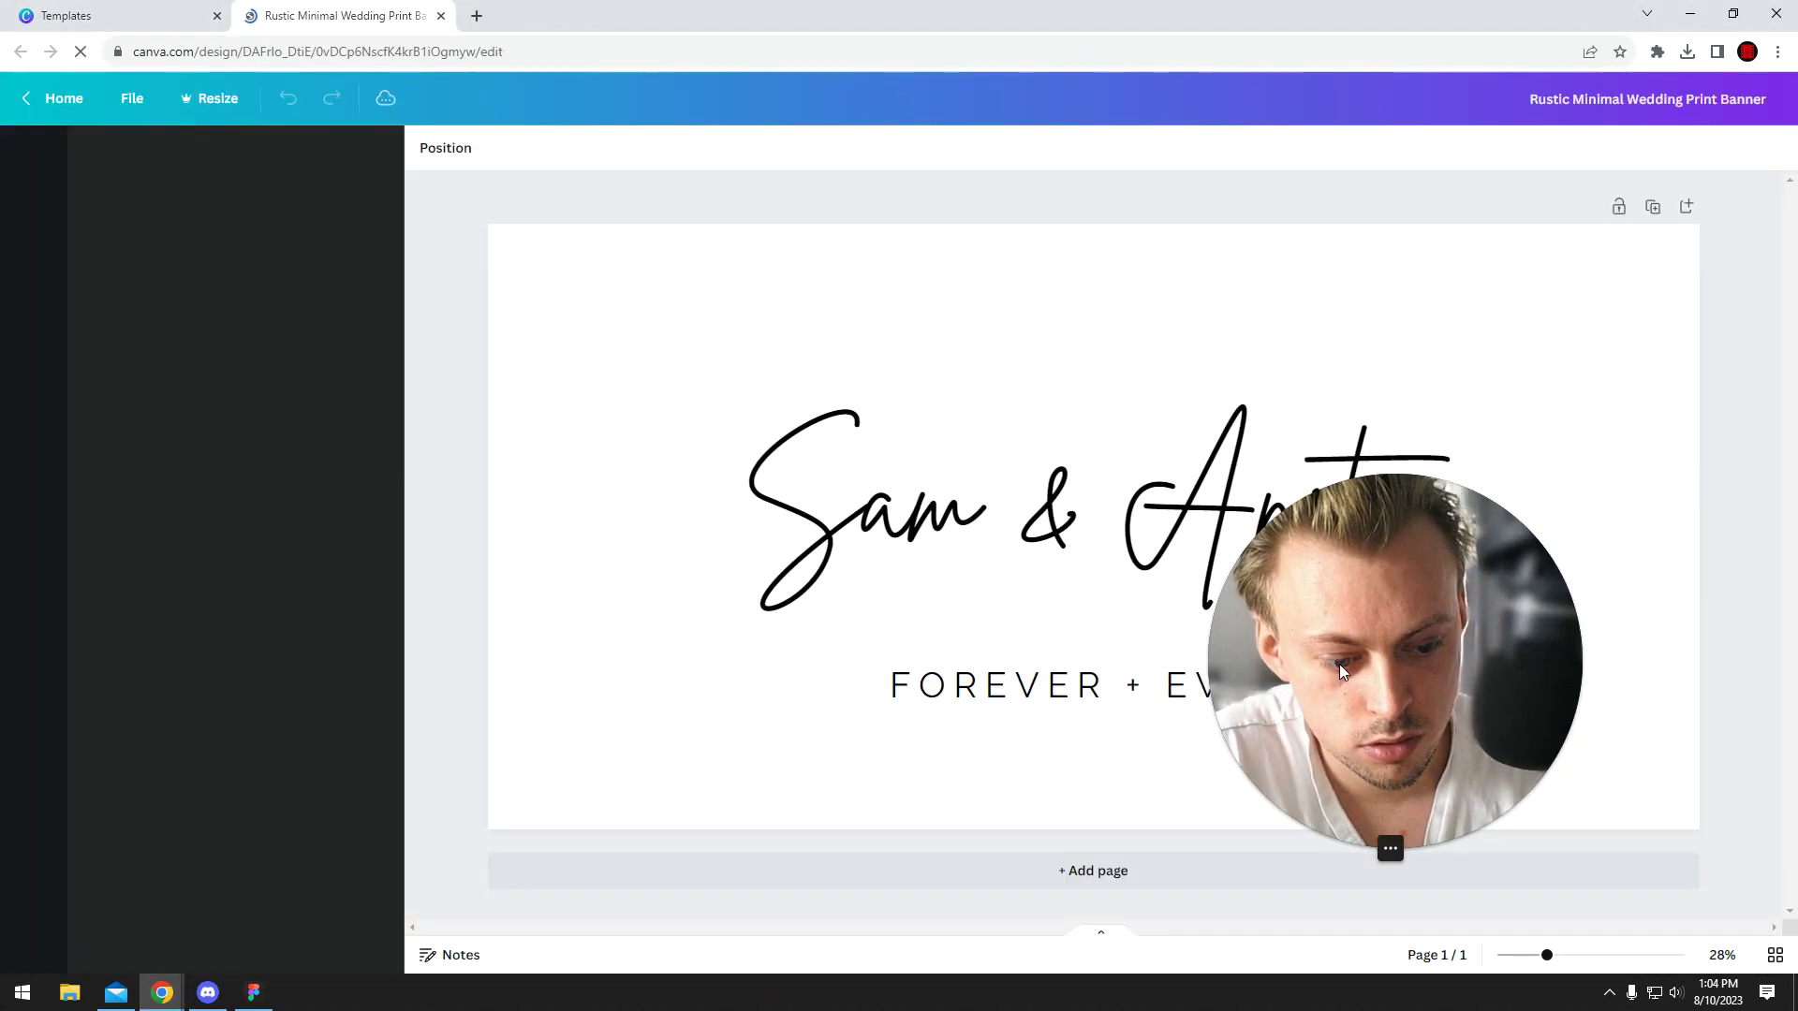
In Print Banners, keep Page 1 as the printed page and choose Mesh material.
{"action": "left_click", "coordinate": [1654, 106]}
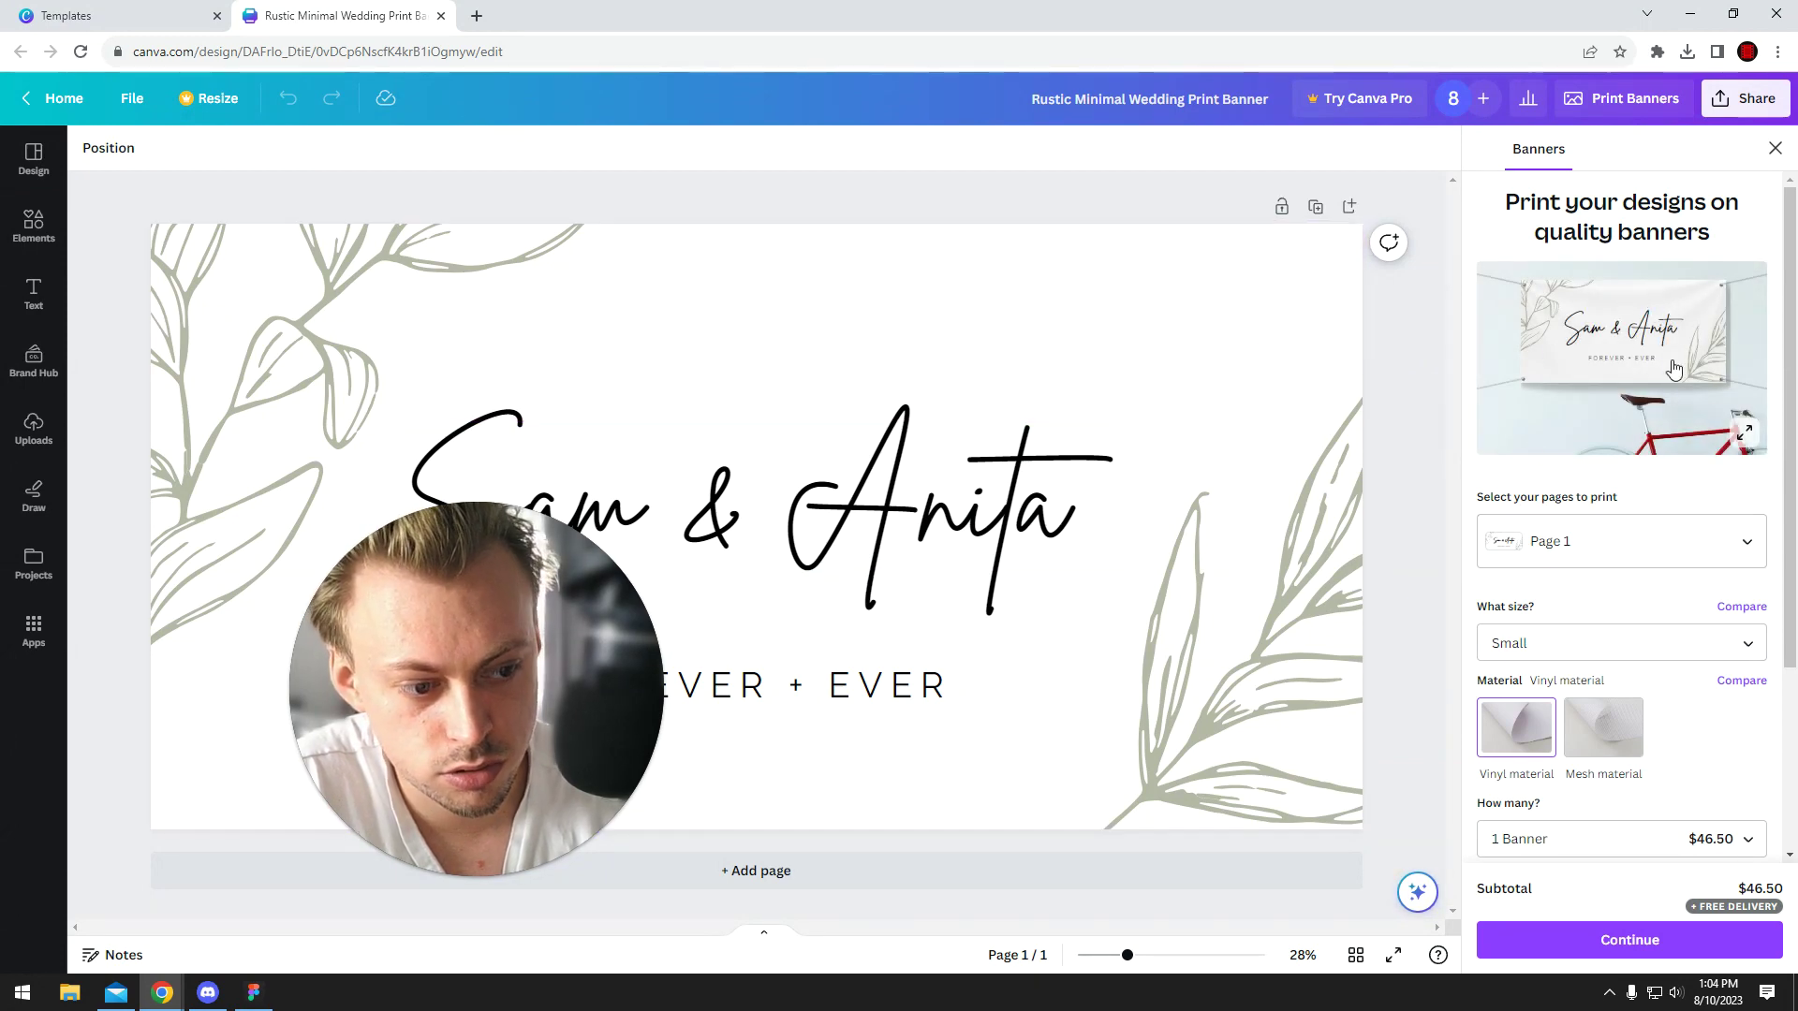
{"action": "left_click", "coordinate": [1728, 538]}
{"action": "left_click", "coordinate": [1647, 490]}
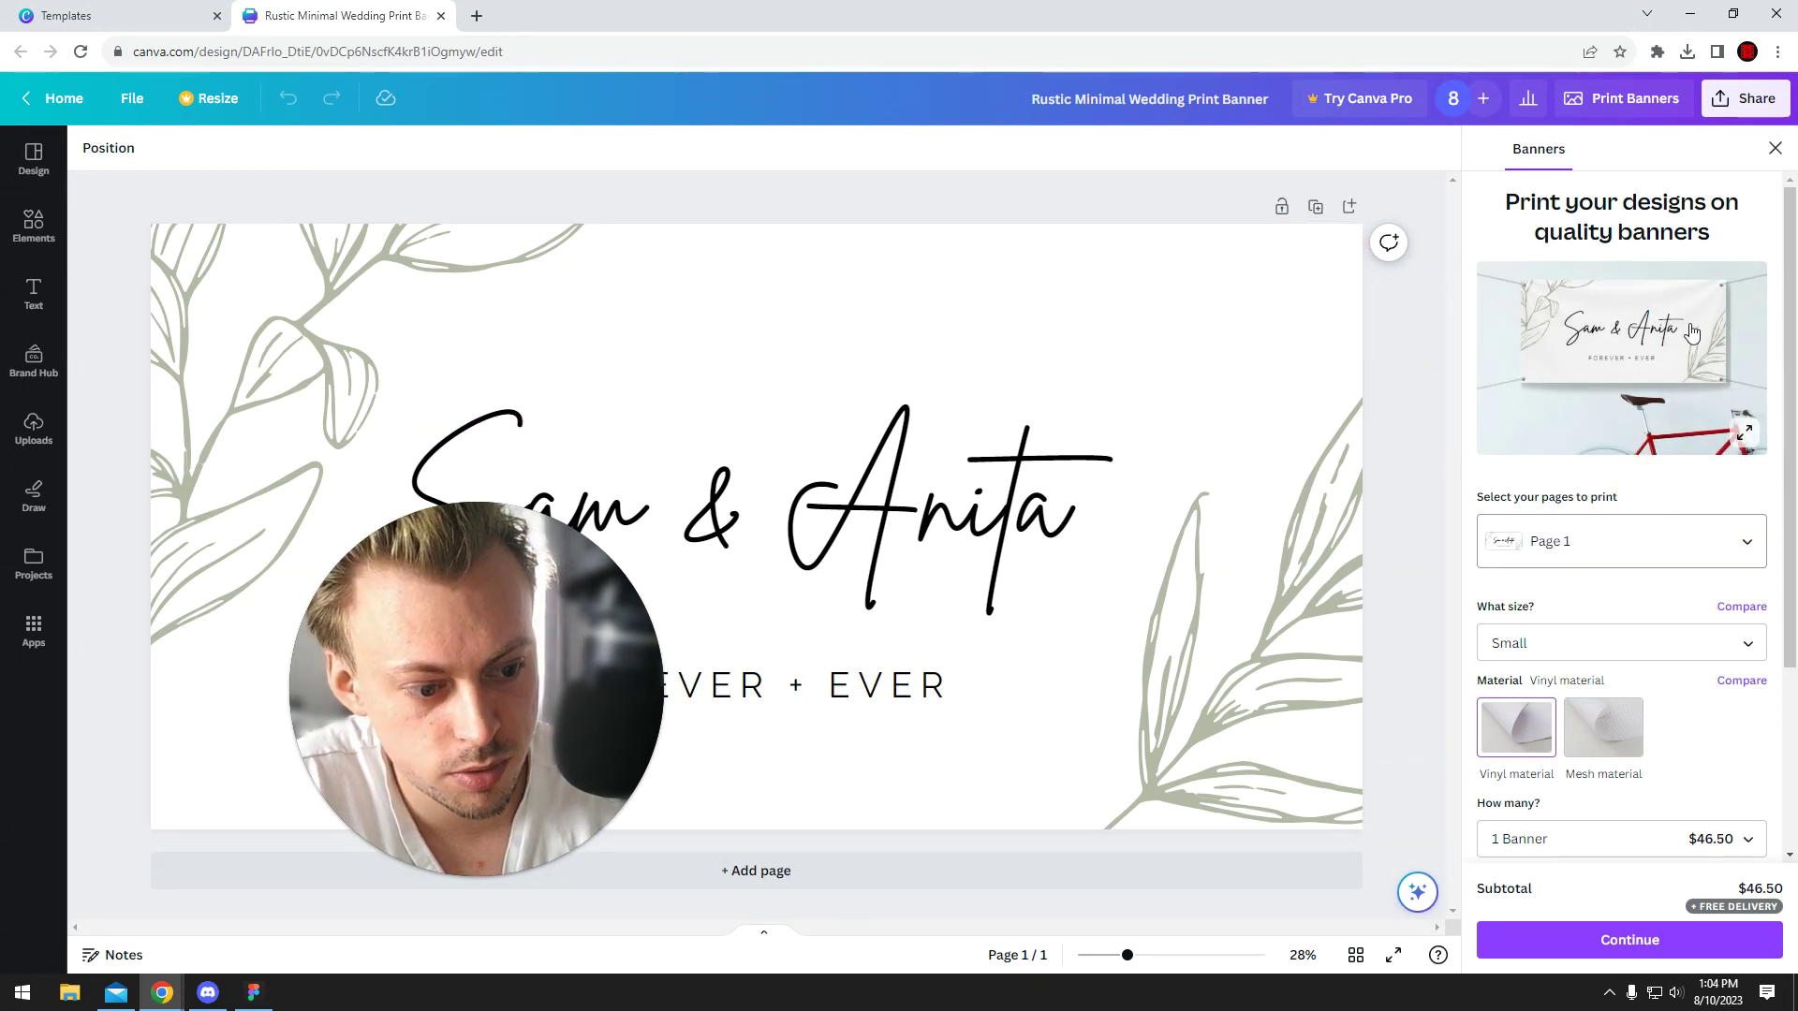
{"action": "scroll", "coordinate": [1617, 674], "scroll_direction": "down", "scroll_amount": 3}
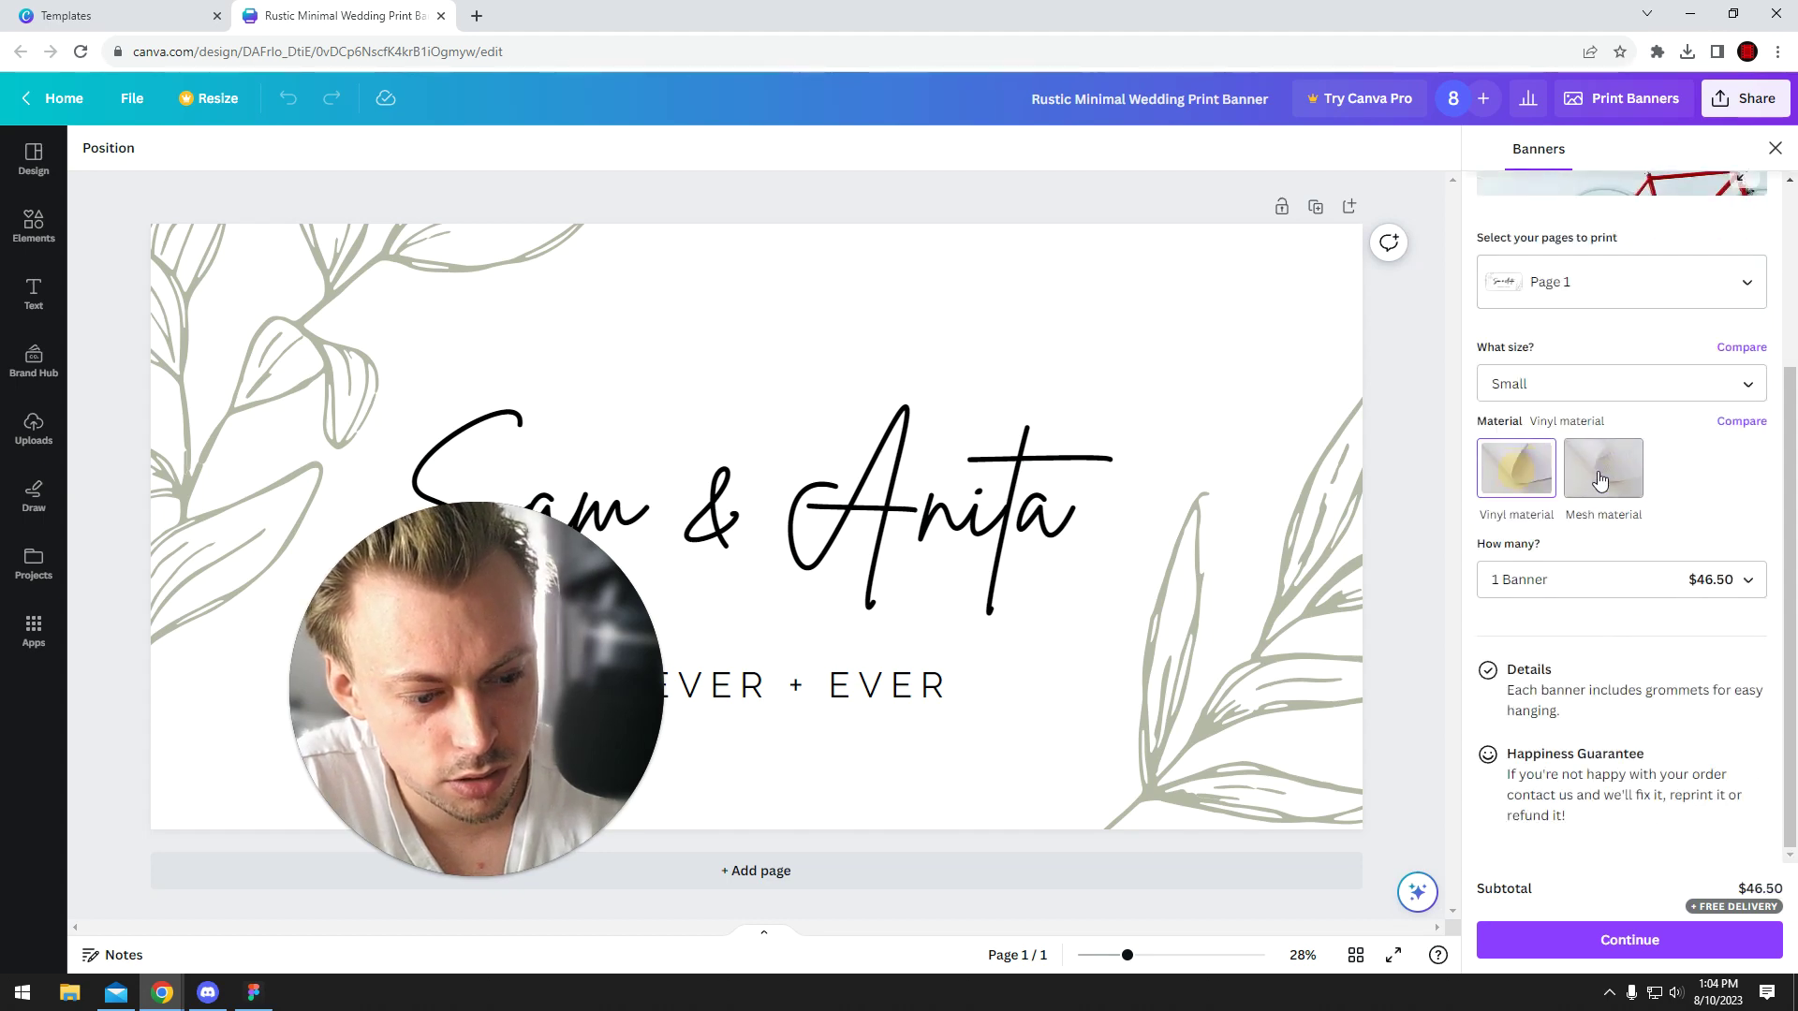
{"action": "left_click", "coordinate": [1600, 481]}
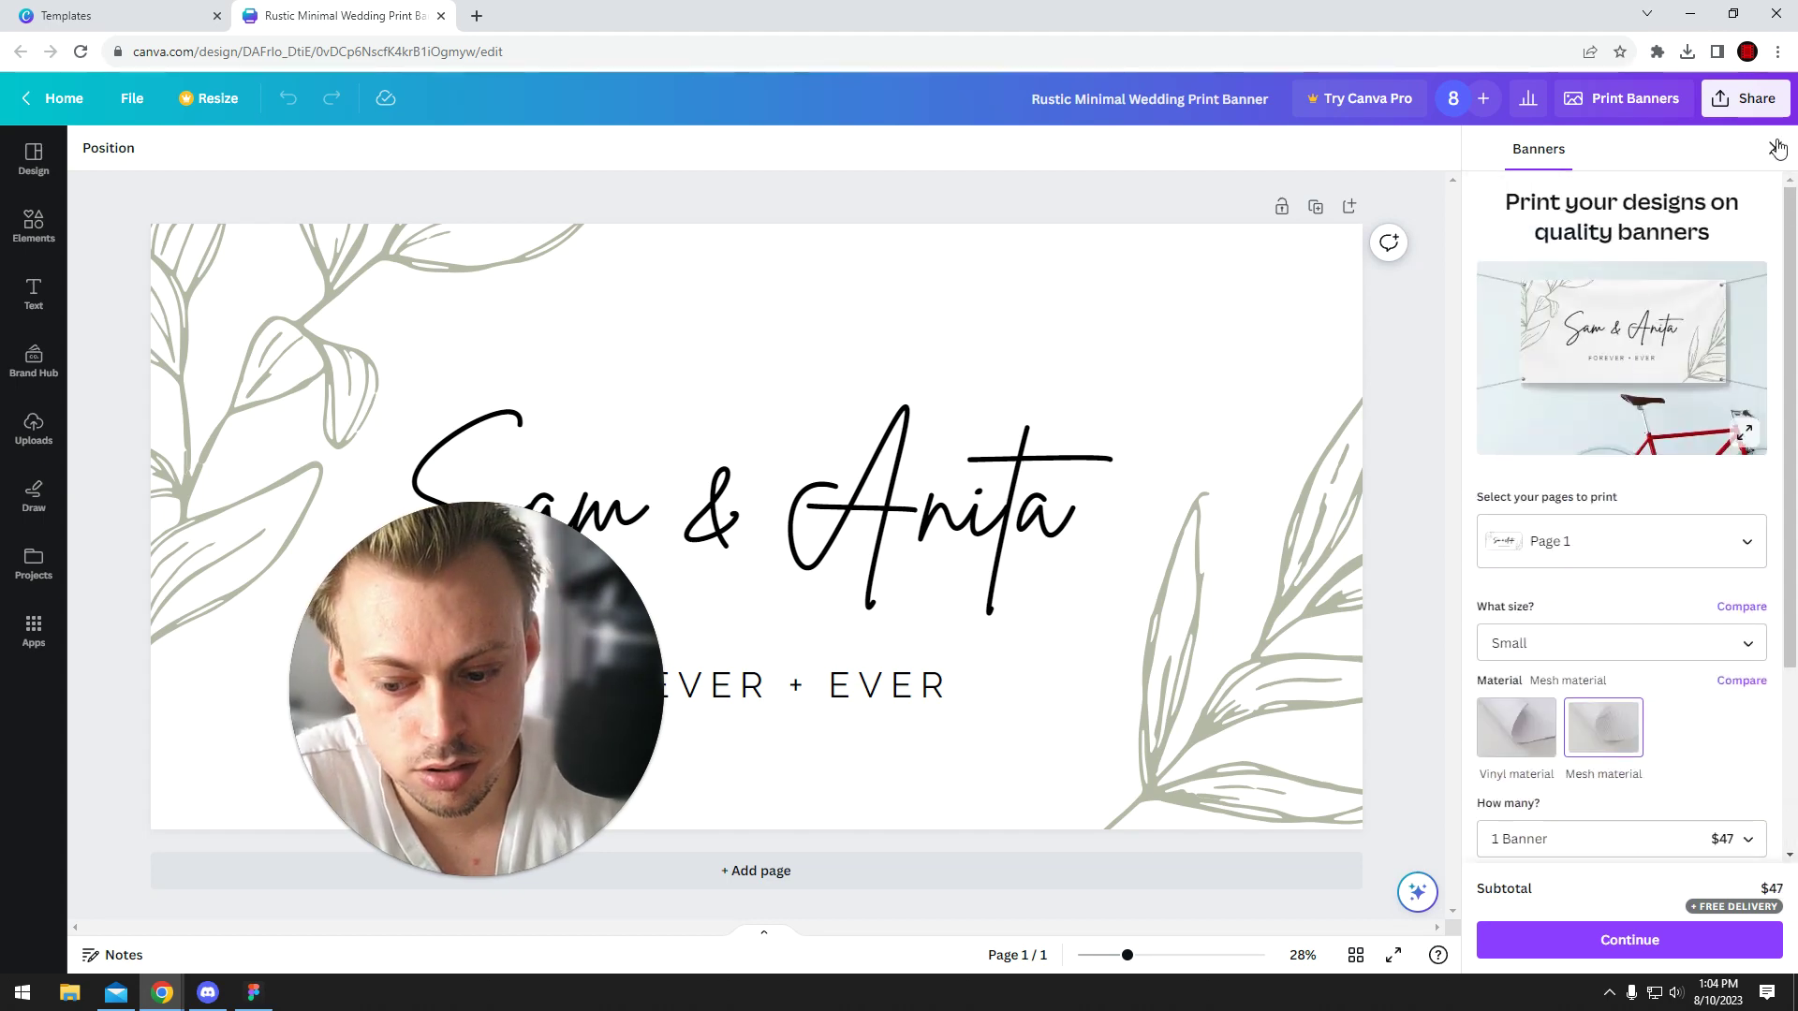
Return to the templates tab, close the preview and search for just 'banner'.
{"action": "left_click", "coordinate": [108, 13]}
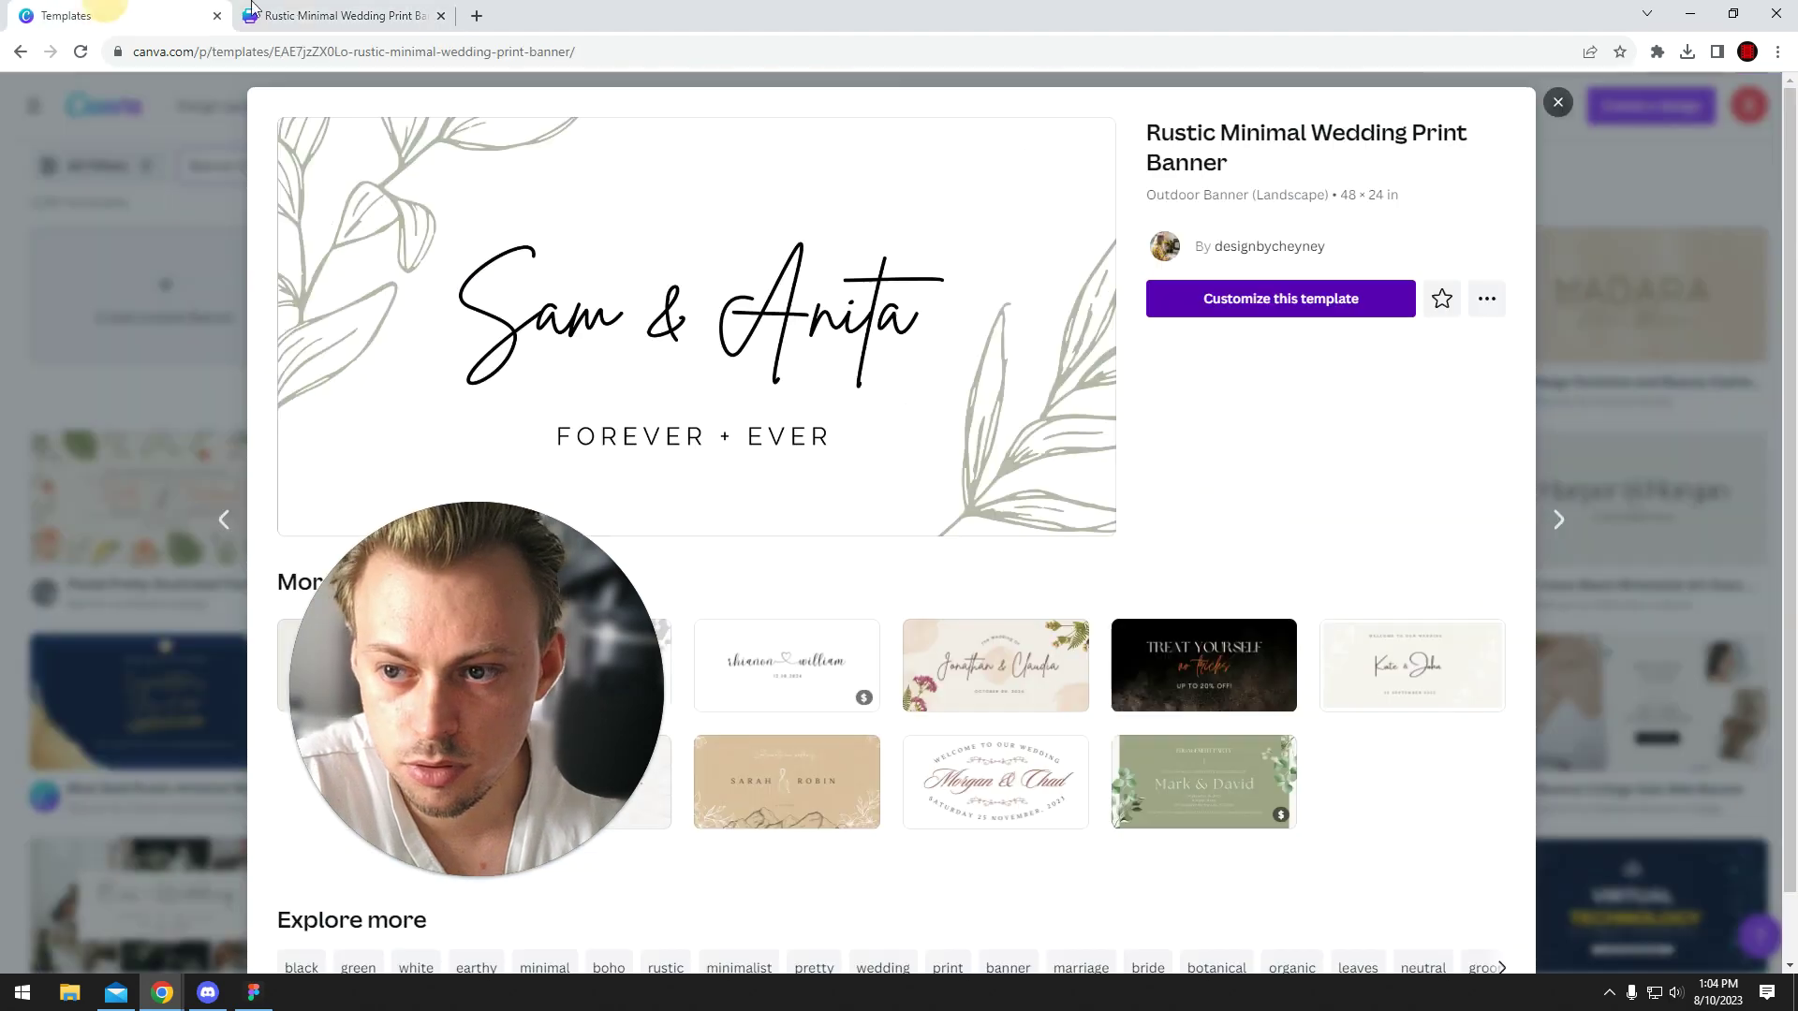
{"action": "left_click", "coordinate": [152, 132]}
{"action": "scroll", "coordinate": [1086, 458], "scroll_direction": "down", "scroll_amount": 4}
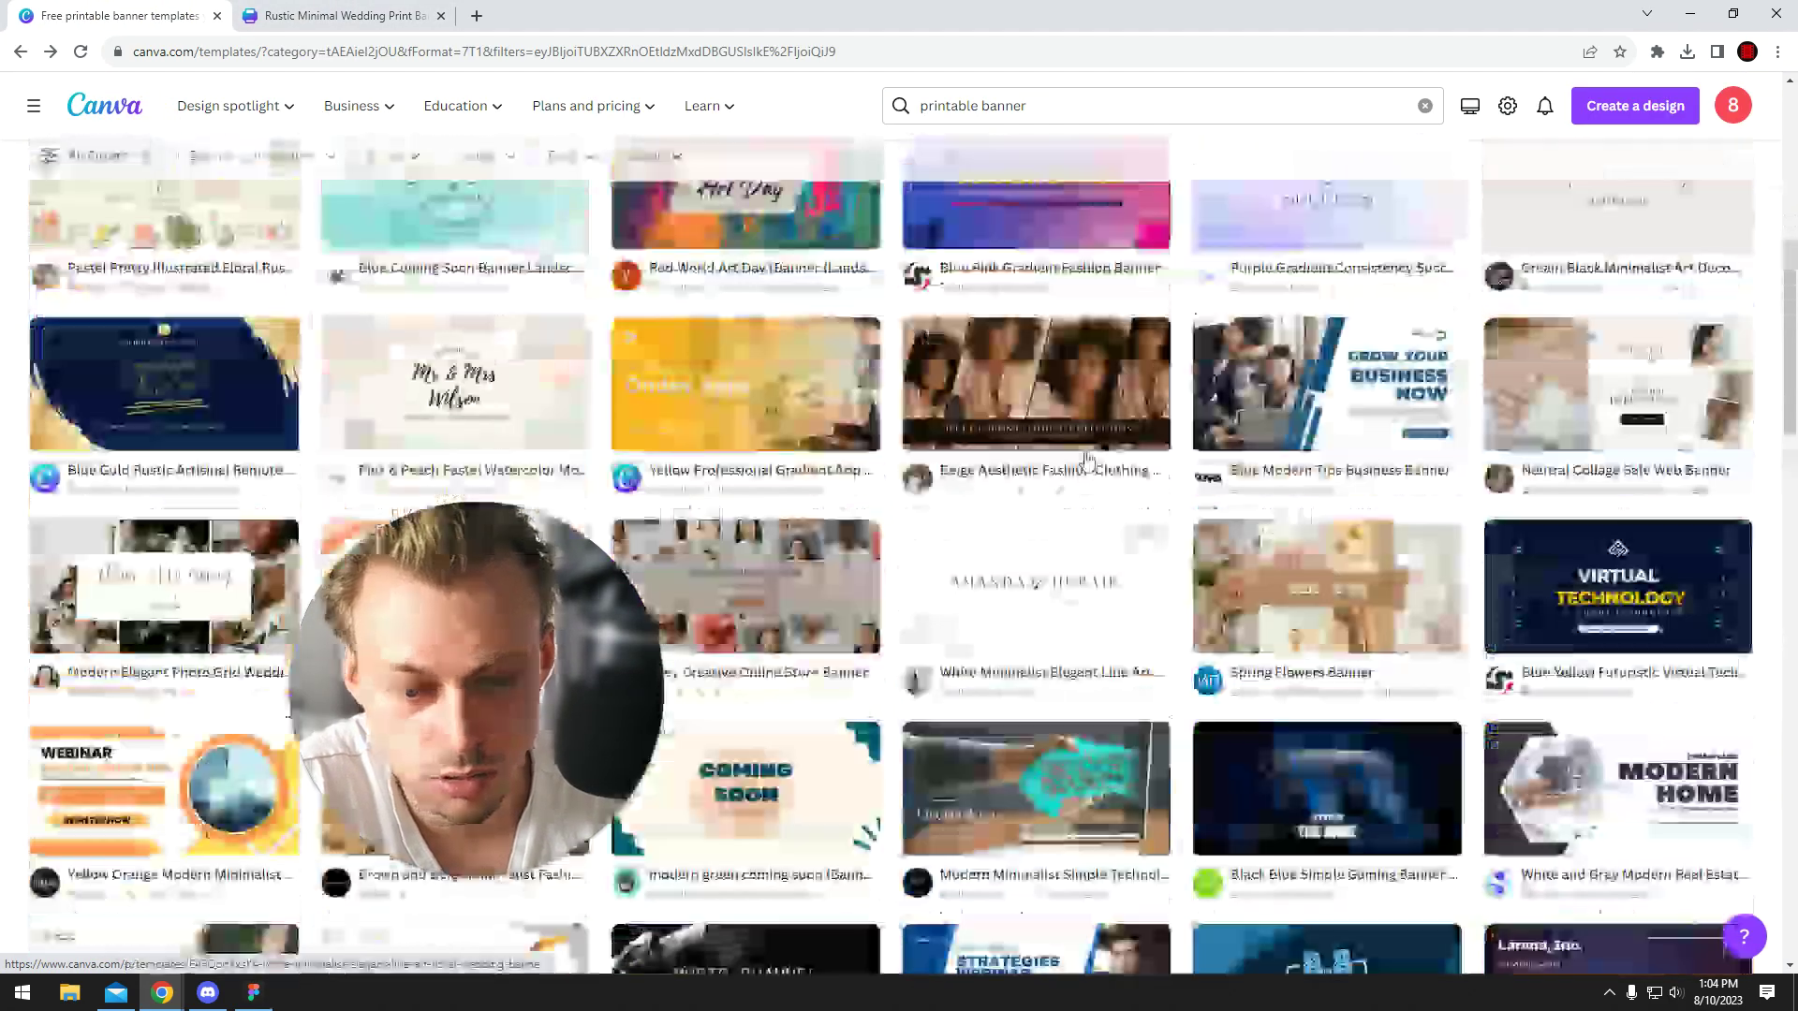
{"action": "scroll", "coordinate": [1086, 458], "scroll_direction": "up", "scroll_amount": 5}
{"action": "left_click", "coordinate": [982, 105]}
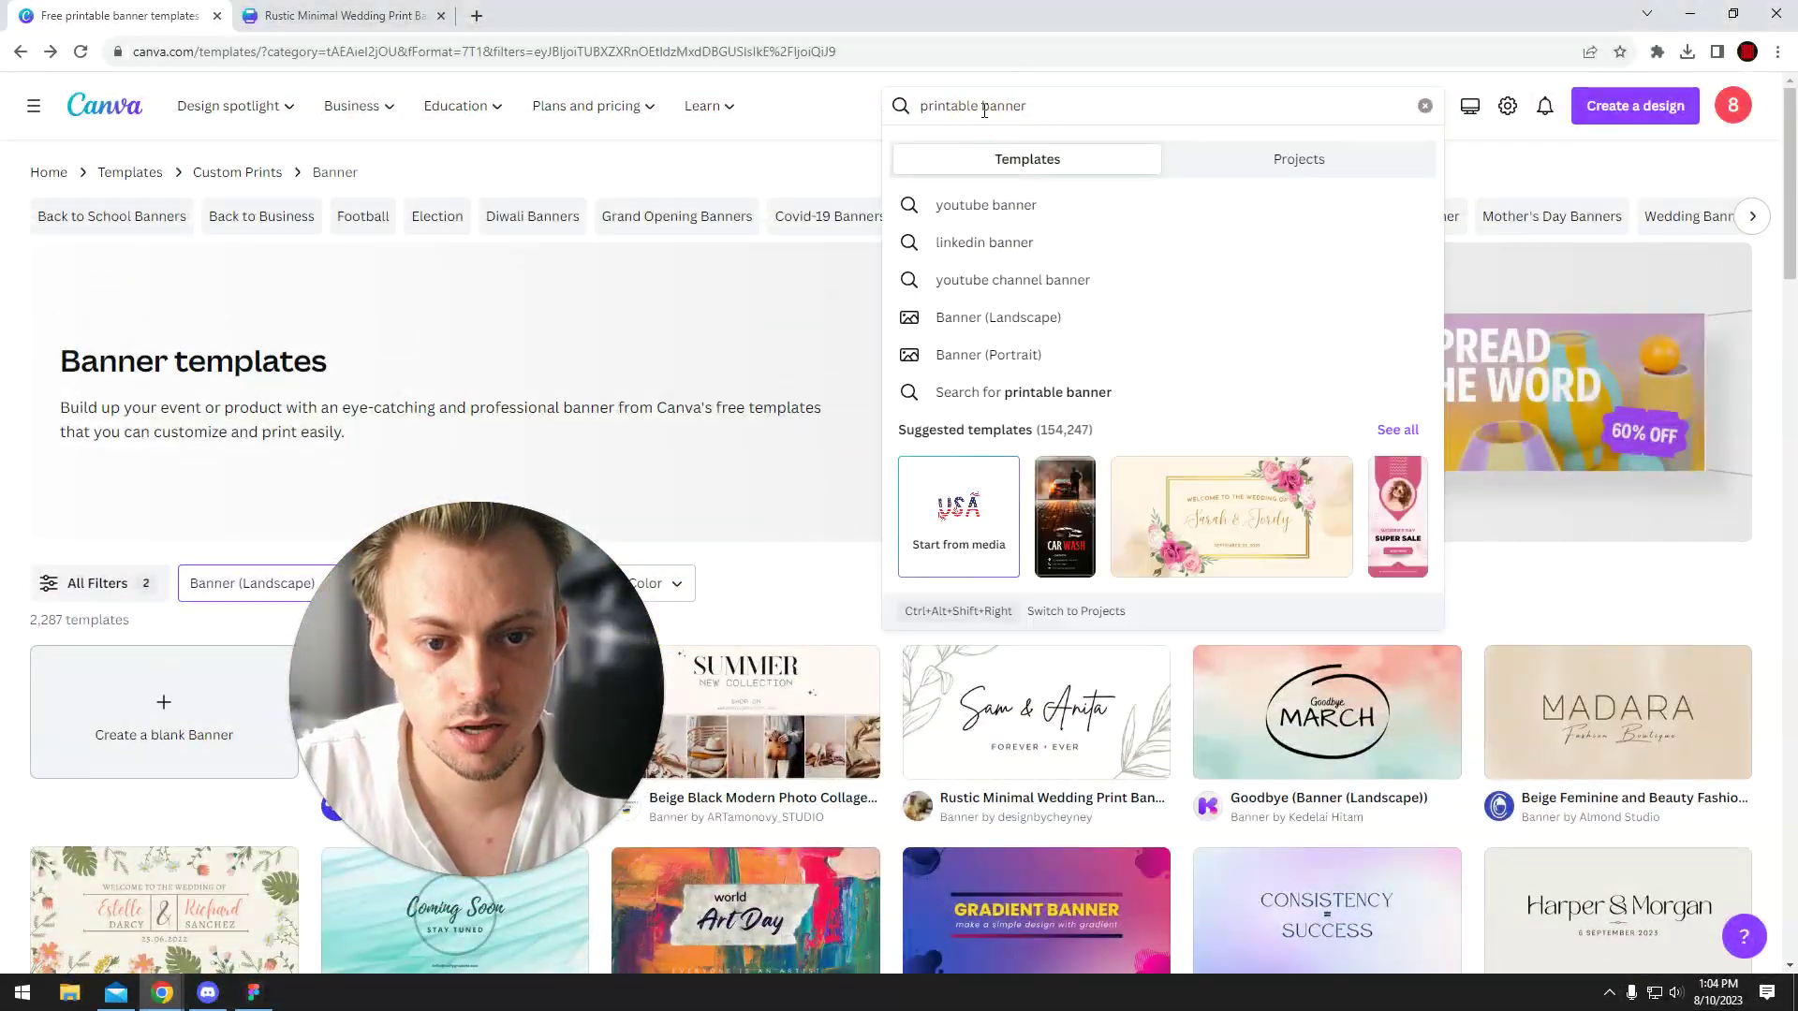
{"action": "key", "text": "BackSpace"}
{"action": "key", "text": "BackSpace"}
{"action": "key", "text": "BackSpace"}
{"action": "key", "text": "BackSpace"}
{"action": "key", "text": "BackSpace"}
{"action": "key", "text": "BackSpace"}
{"action": "key", "text": "BackSpace"}
{"action": "key", "text": "BackSpace"}
{"action": "key", "text": "BackSpace"}
{"action": "key", "text": "BackSpace"}
{"action": "key", "text": "Return"}
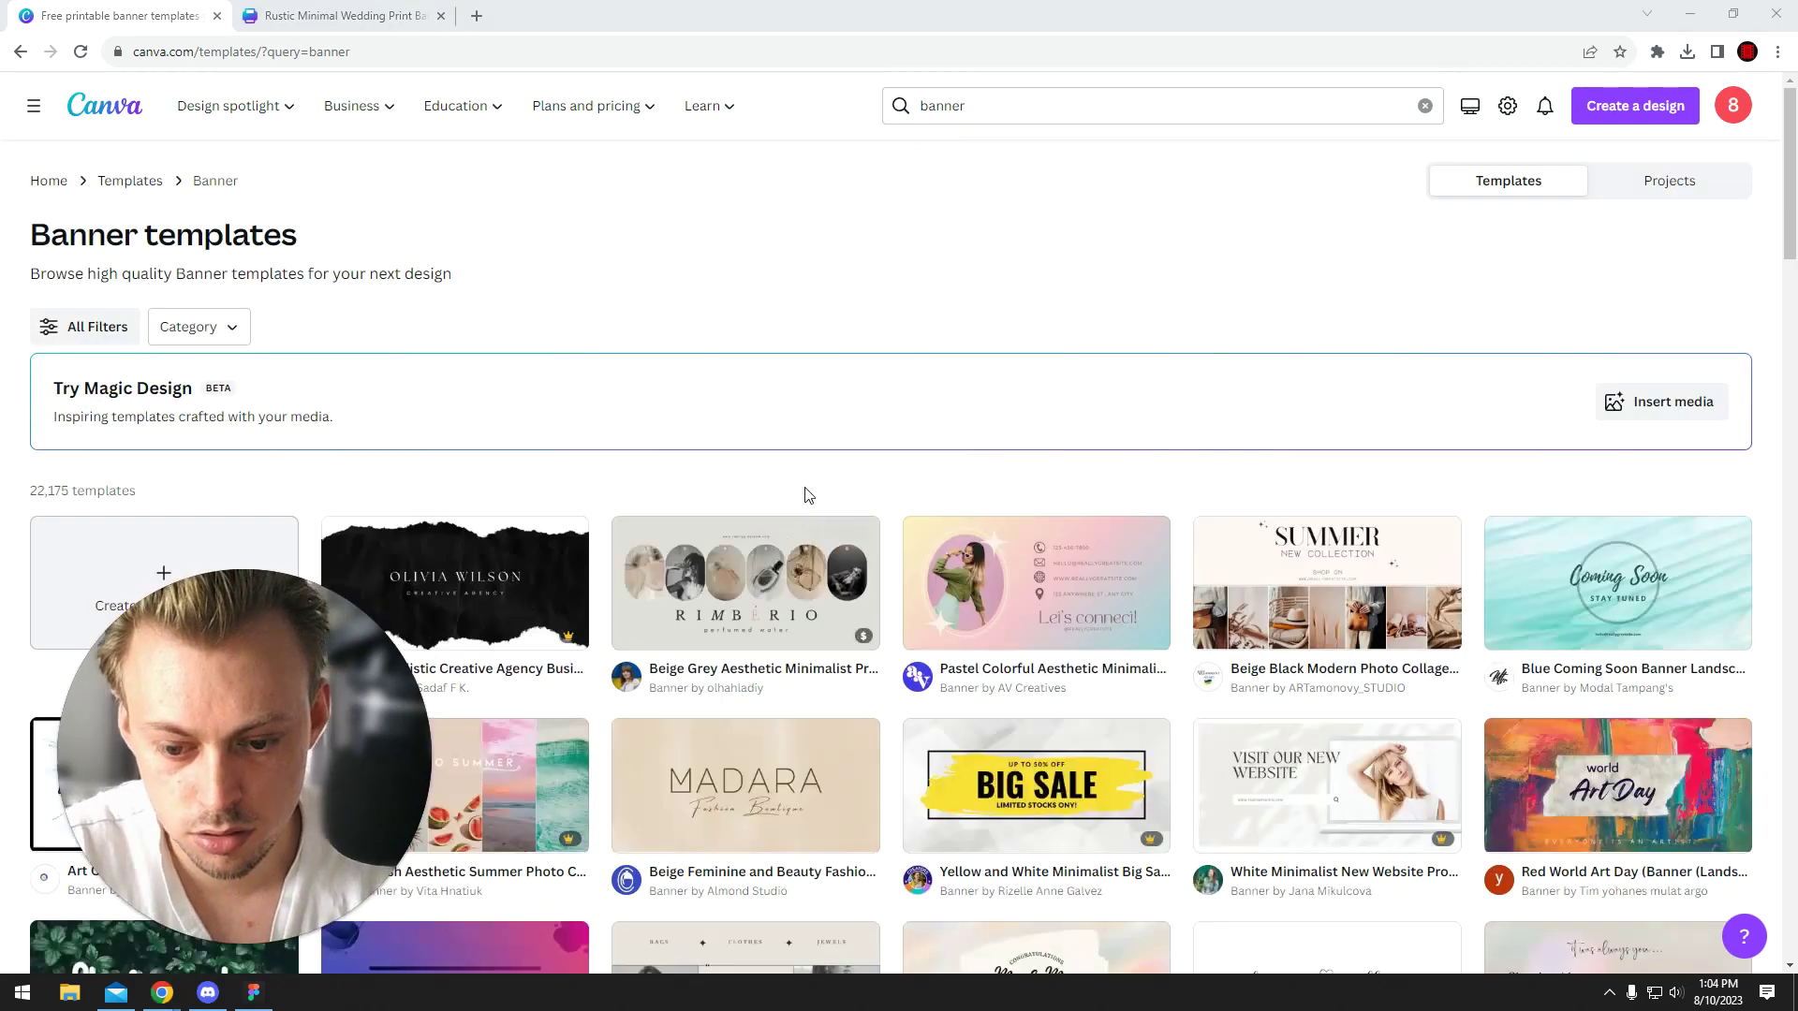
Refine the template search to 'banner real estate'.
{"action": "scroll", "coordinate": [809, 496], "scroll_direction": "down", "scroll_amount": 3}
{"action": "scroll", "coordinate": [936, 281], "scroll_direction": "up", "scroll_amount": 3}
{"action": "left_click", "coordinate": [1003, 113]}
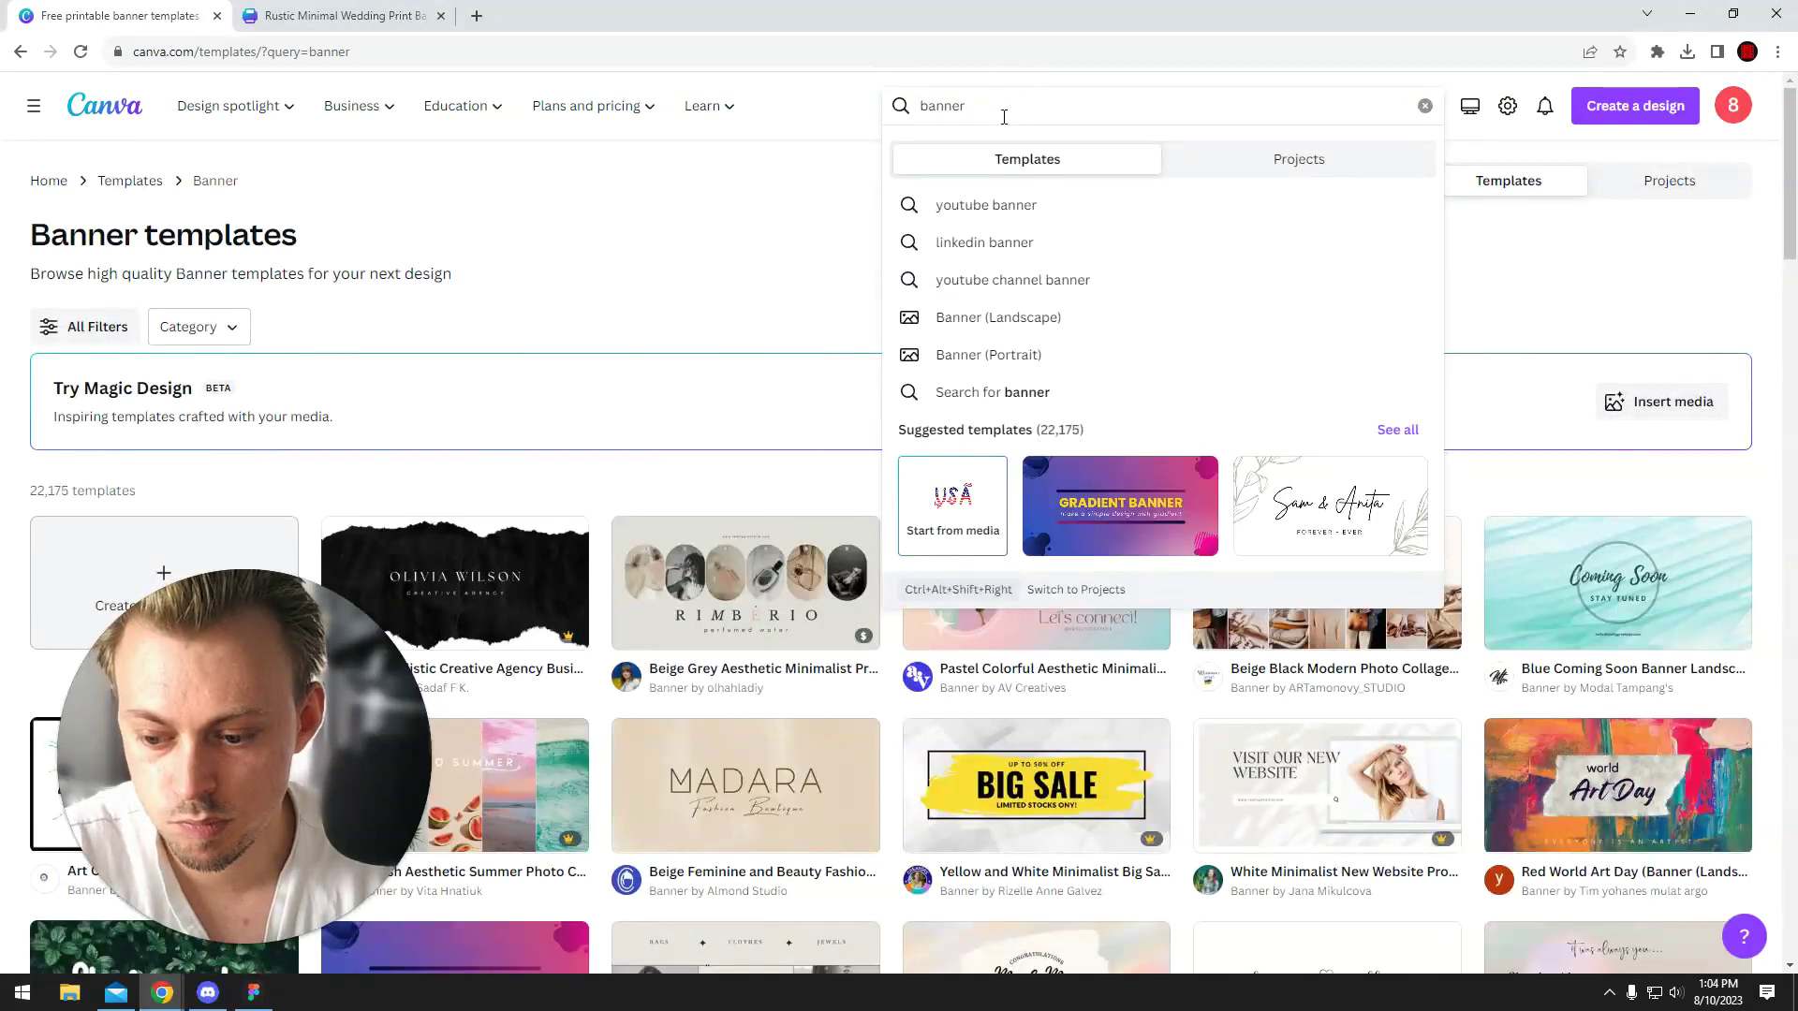
{"action": "scroll", "coordinate": [1006, 281], "scroll_direction": "down", "scroll_amount": 5}
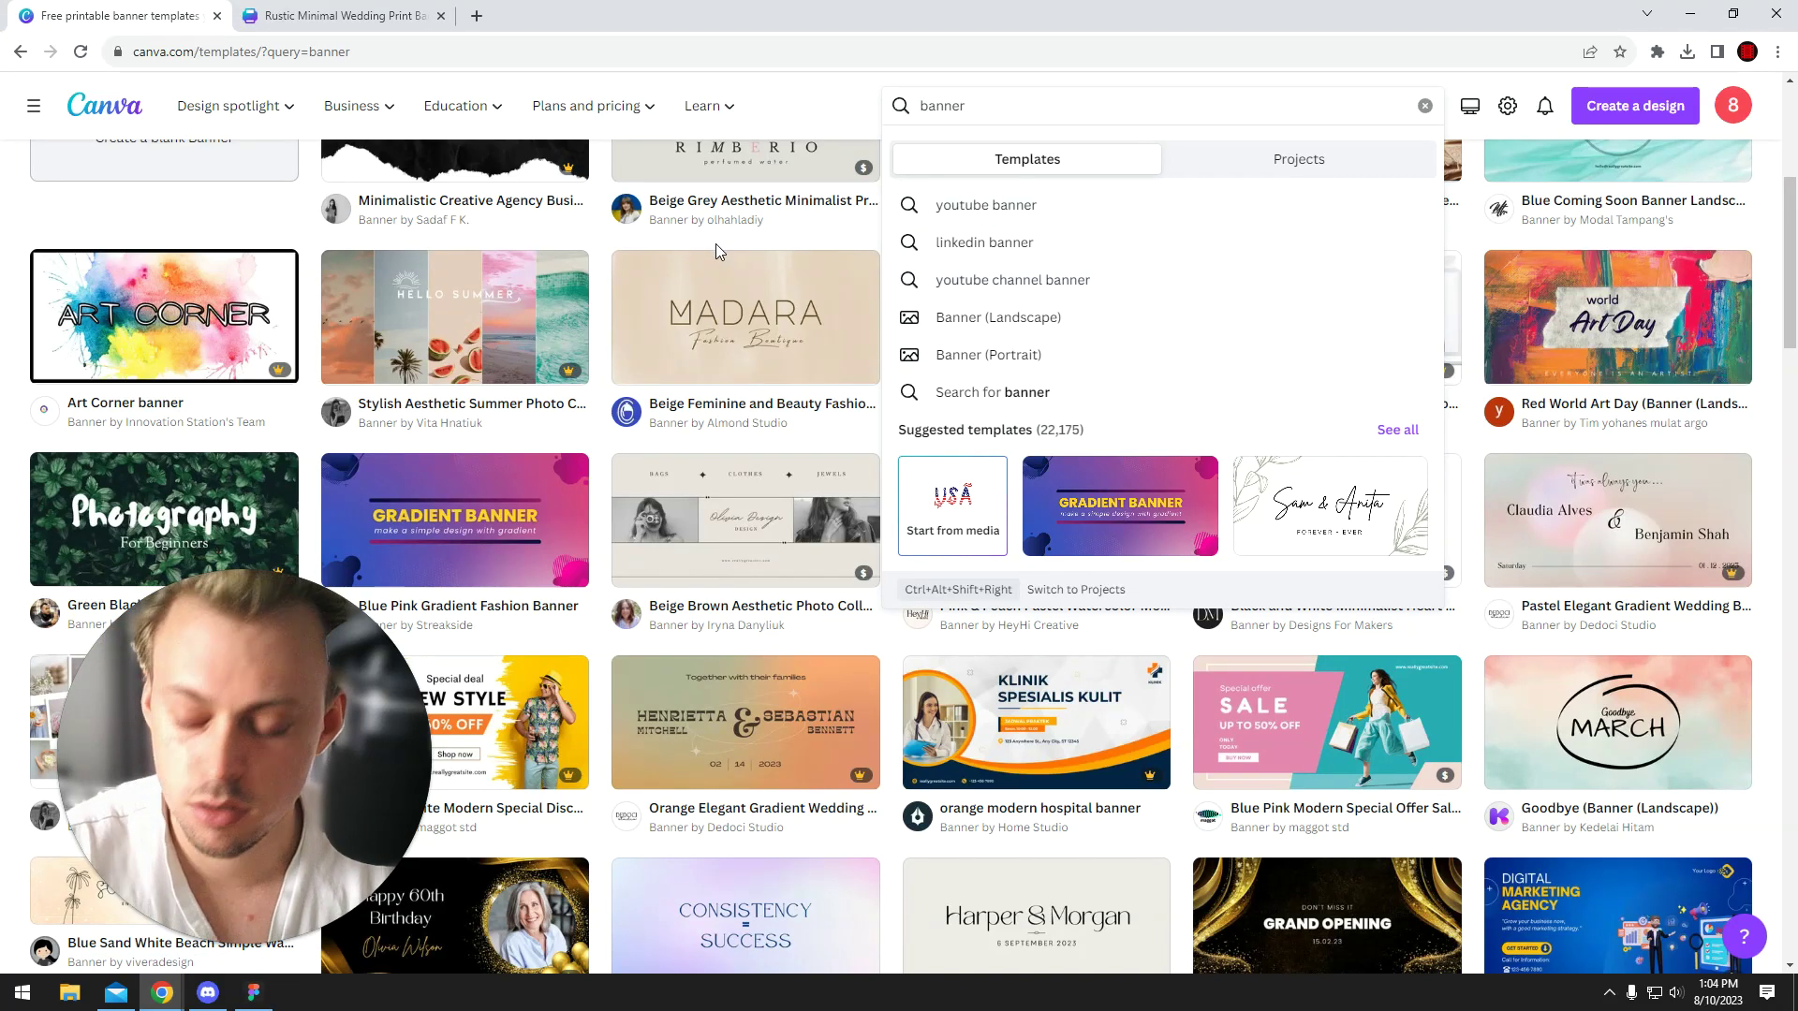
{"action": "type", "text": "real estate"}
{"action": "key", "text": "Return"}
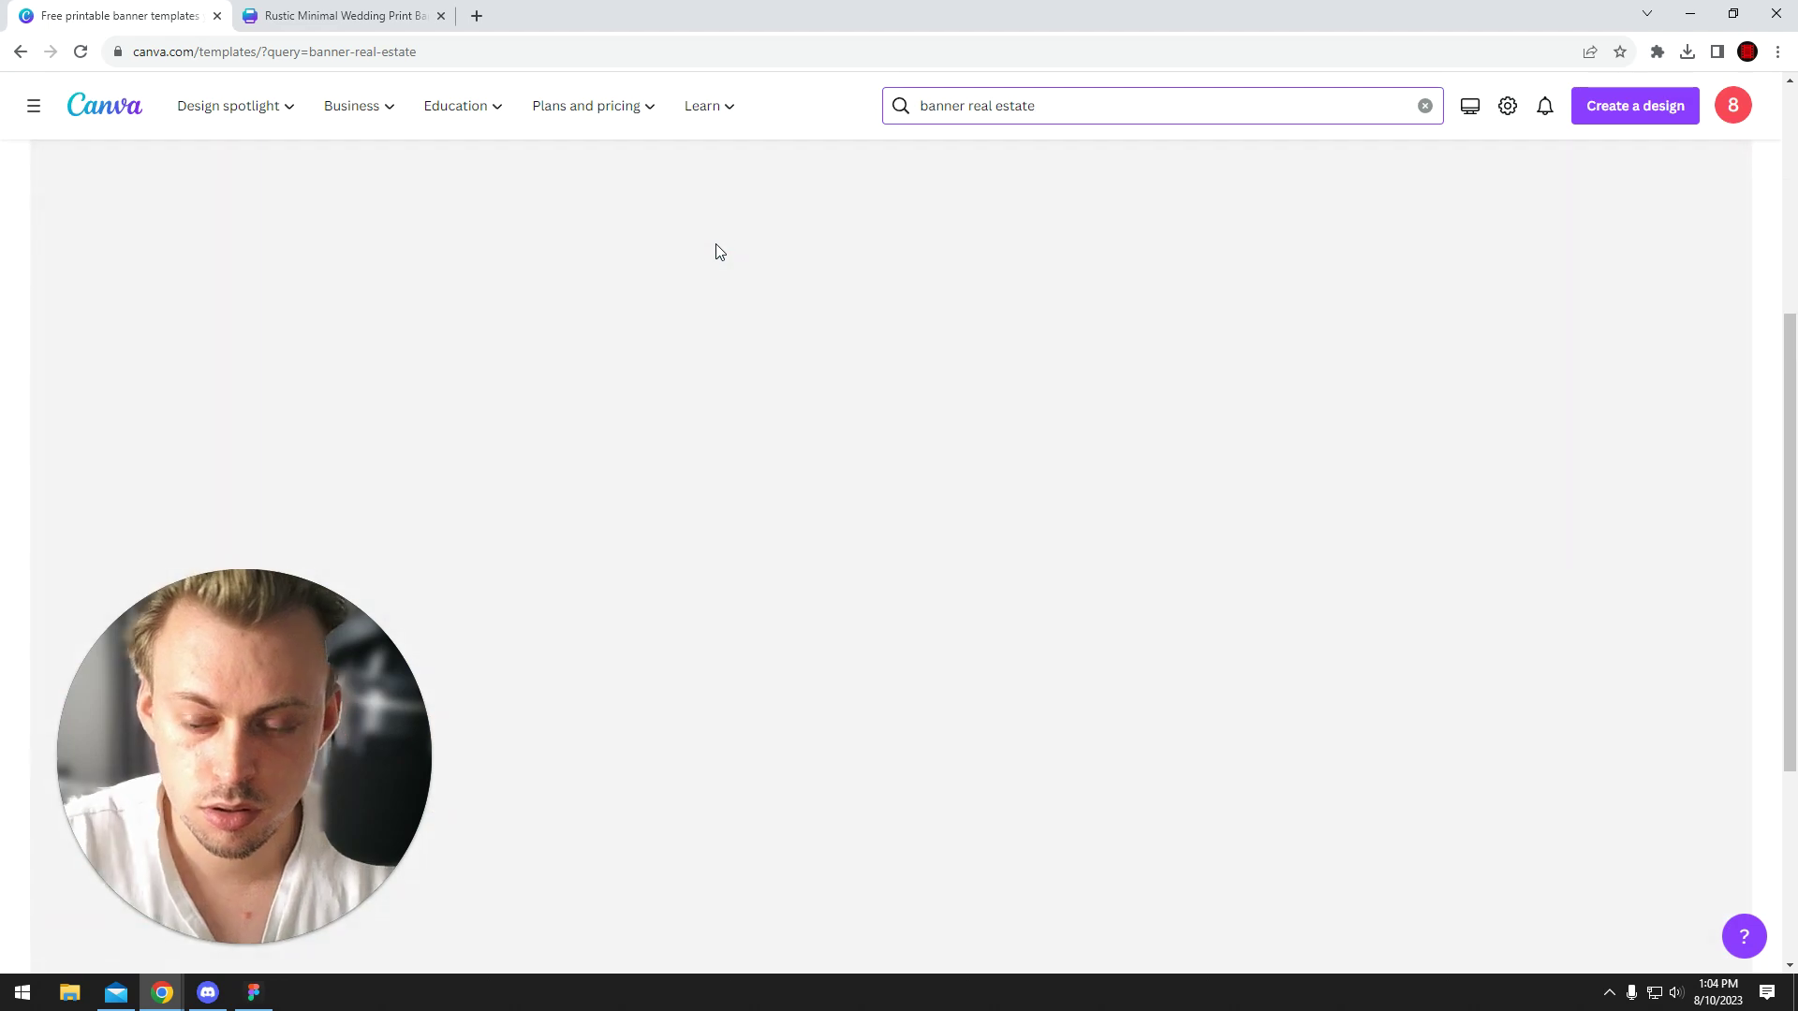
{"action": "scroll", "coordinate": [737, 532], "scroll_direction": "down", "scroll_amount": 3}
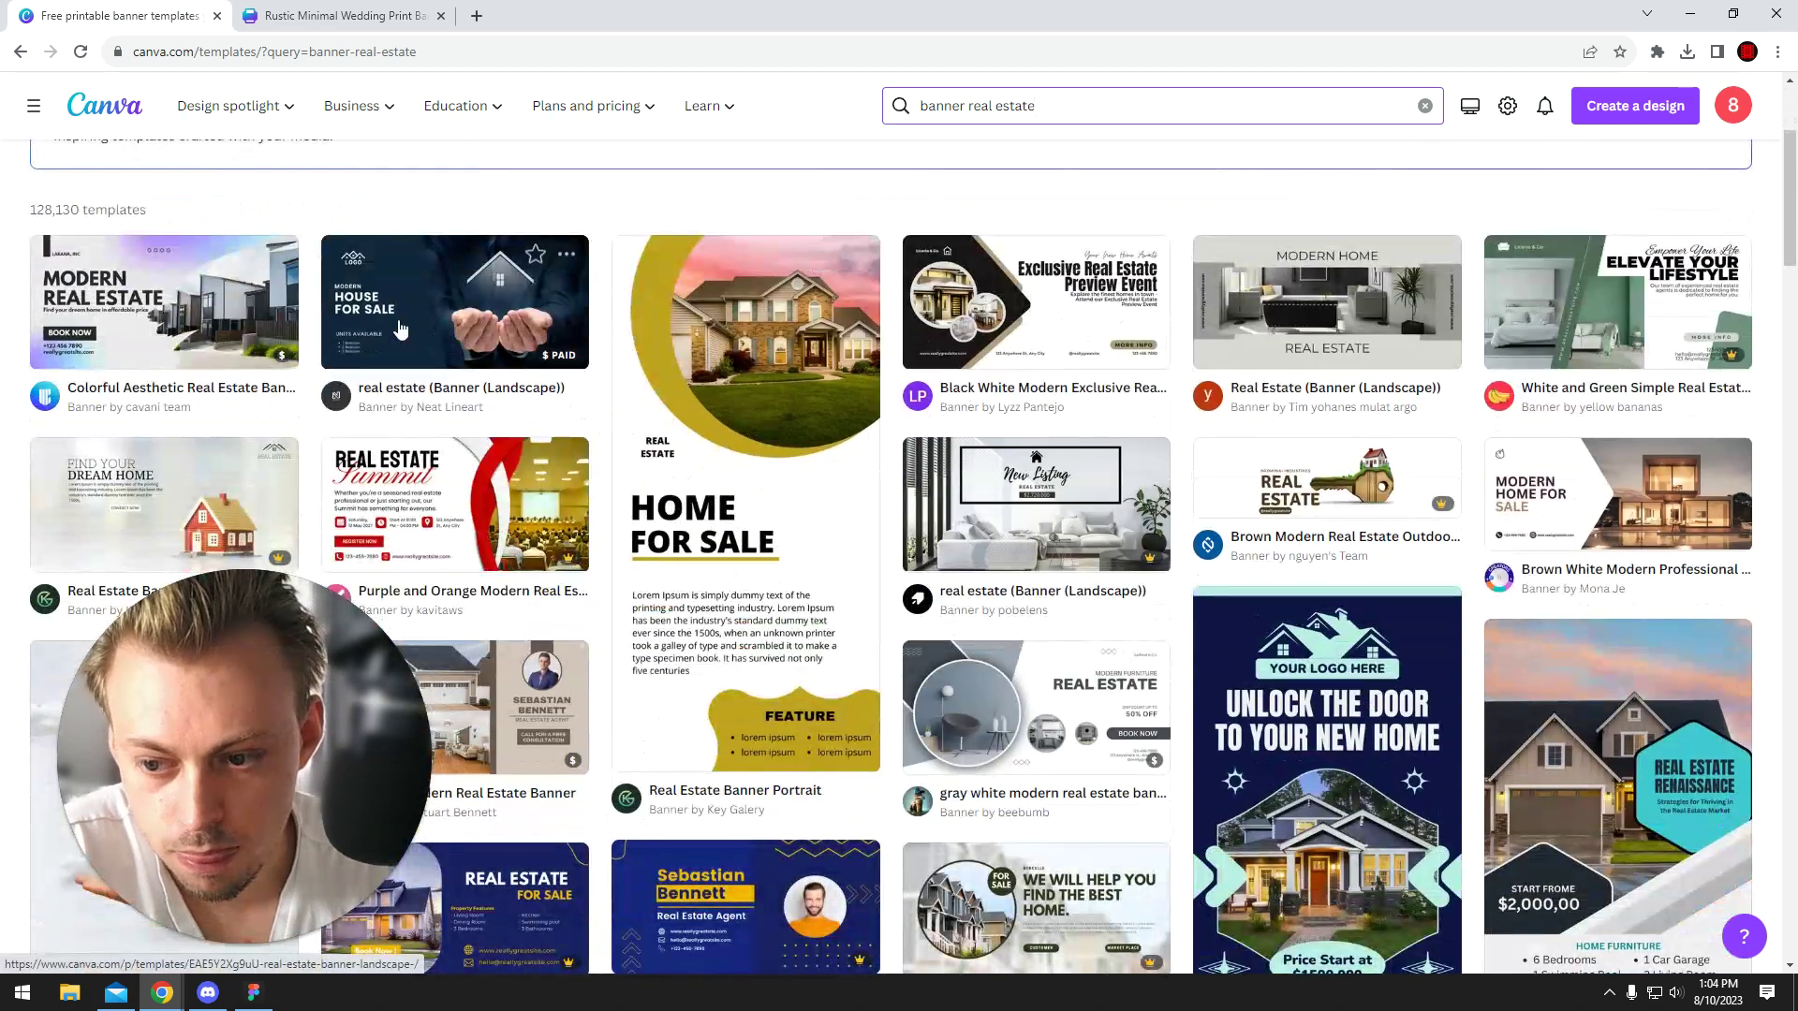
{"action": "left_click", "coordinate": [513, 301]}
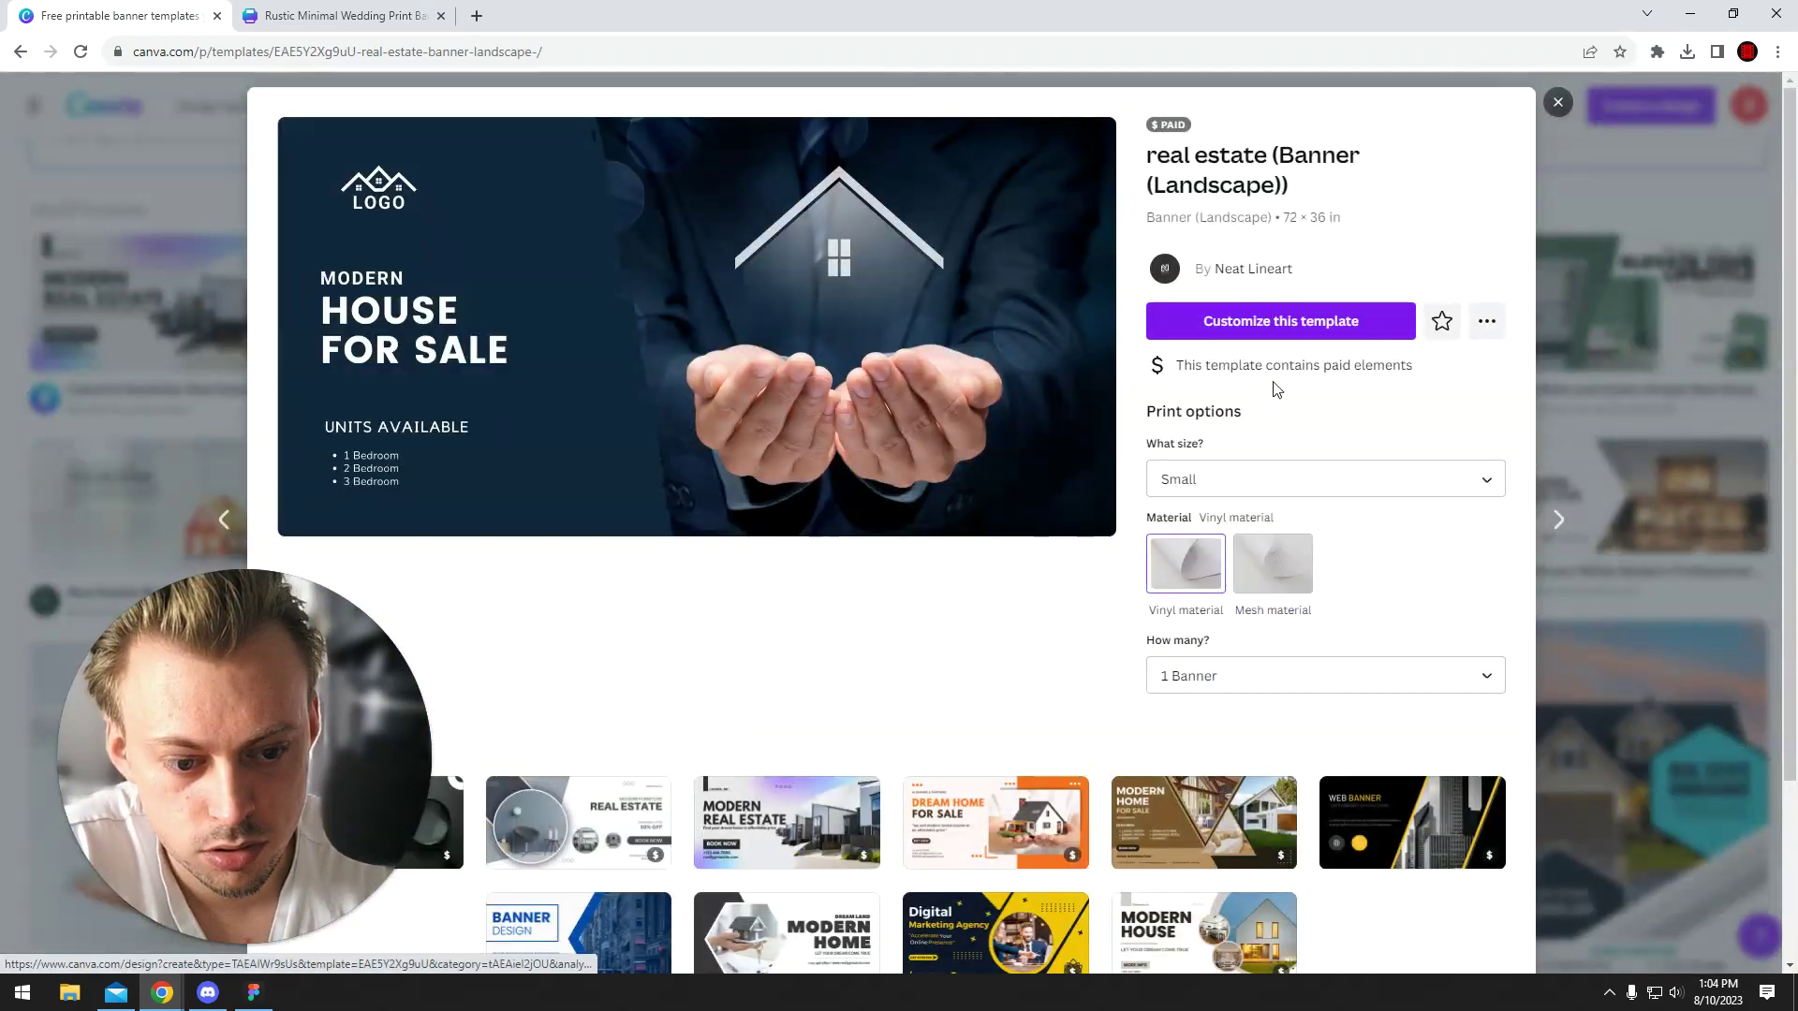
{"action": "left_click", "coordinate": [1671, 470]}
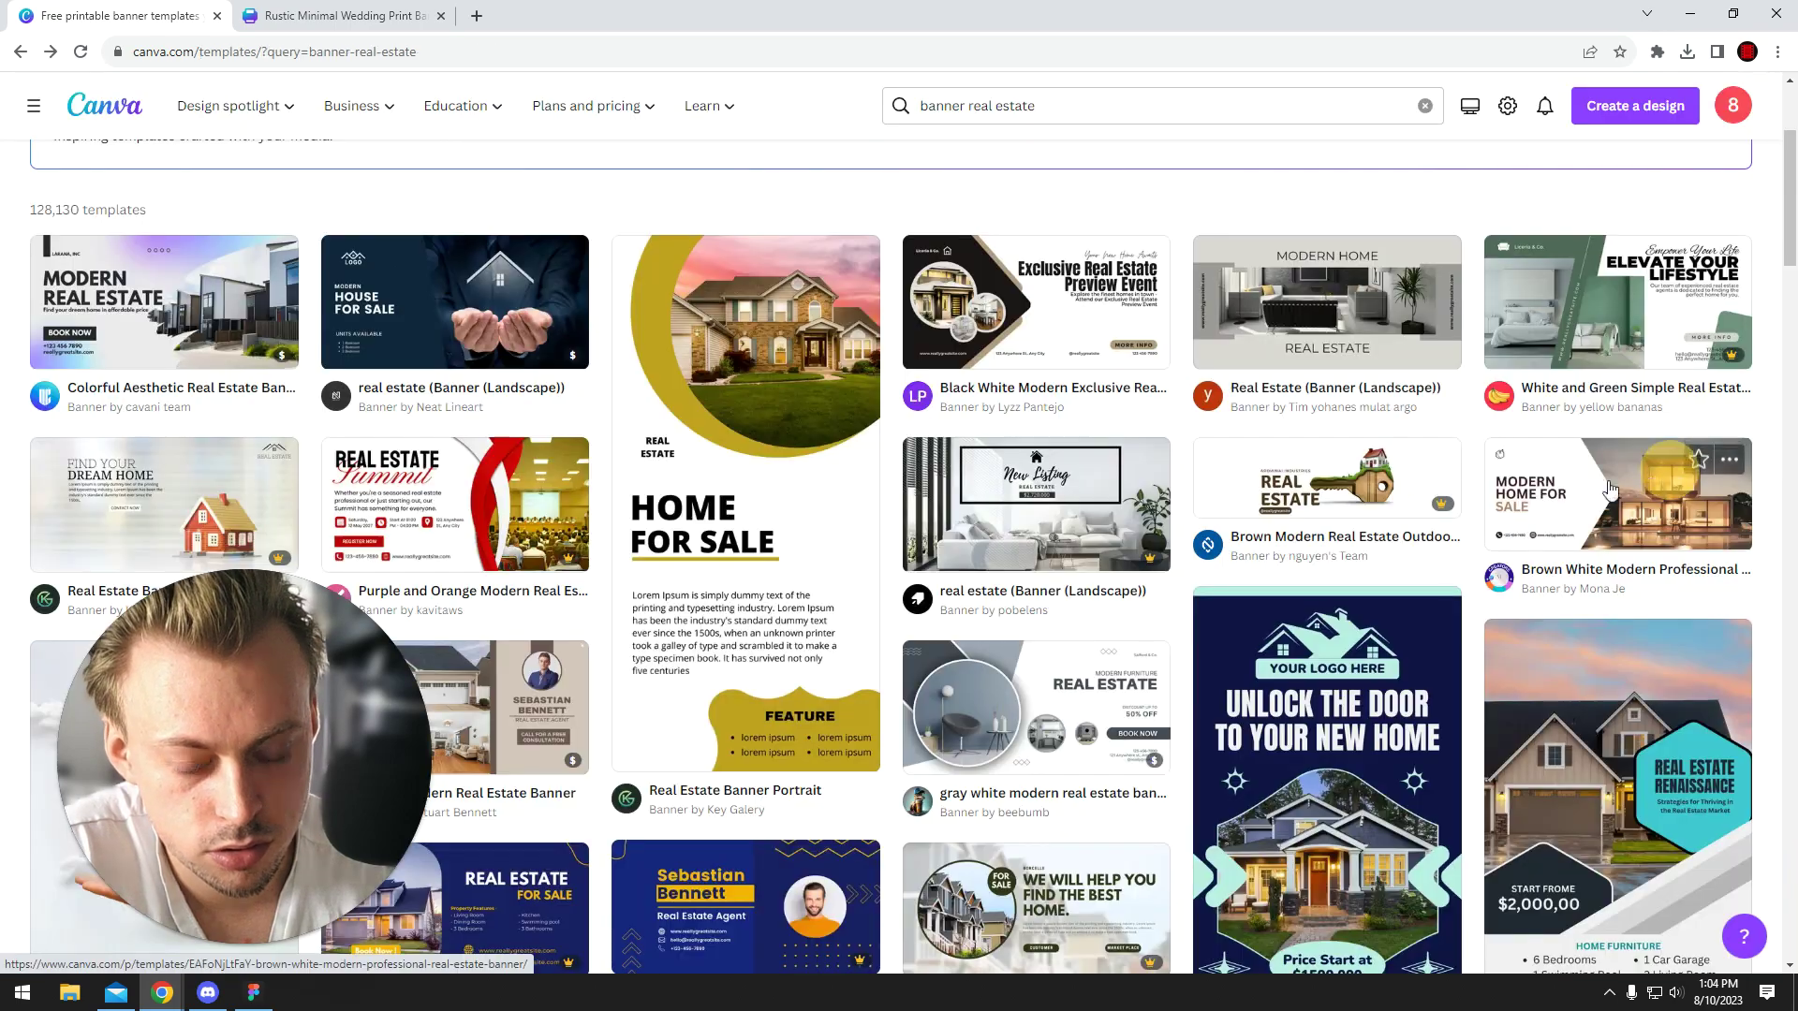
{"action": "scroll", "coordinate": [1075, 552], "scroll_direction": "down", "scroll_amount": 4}
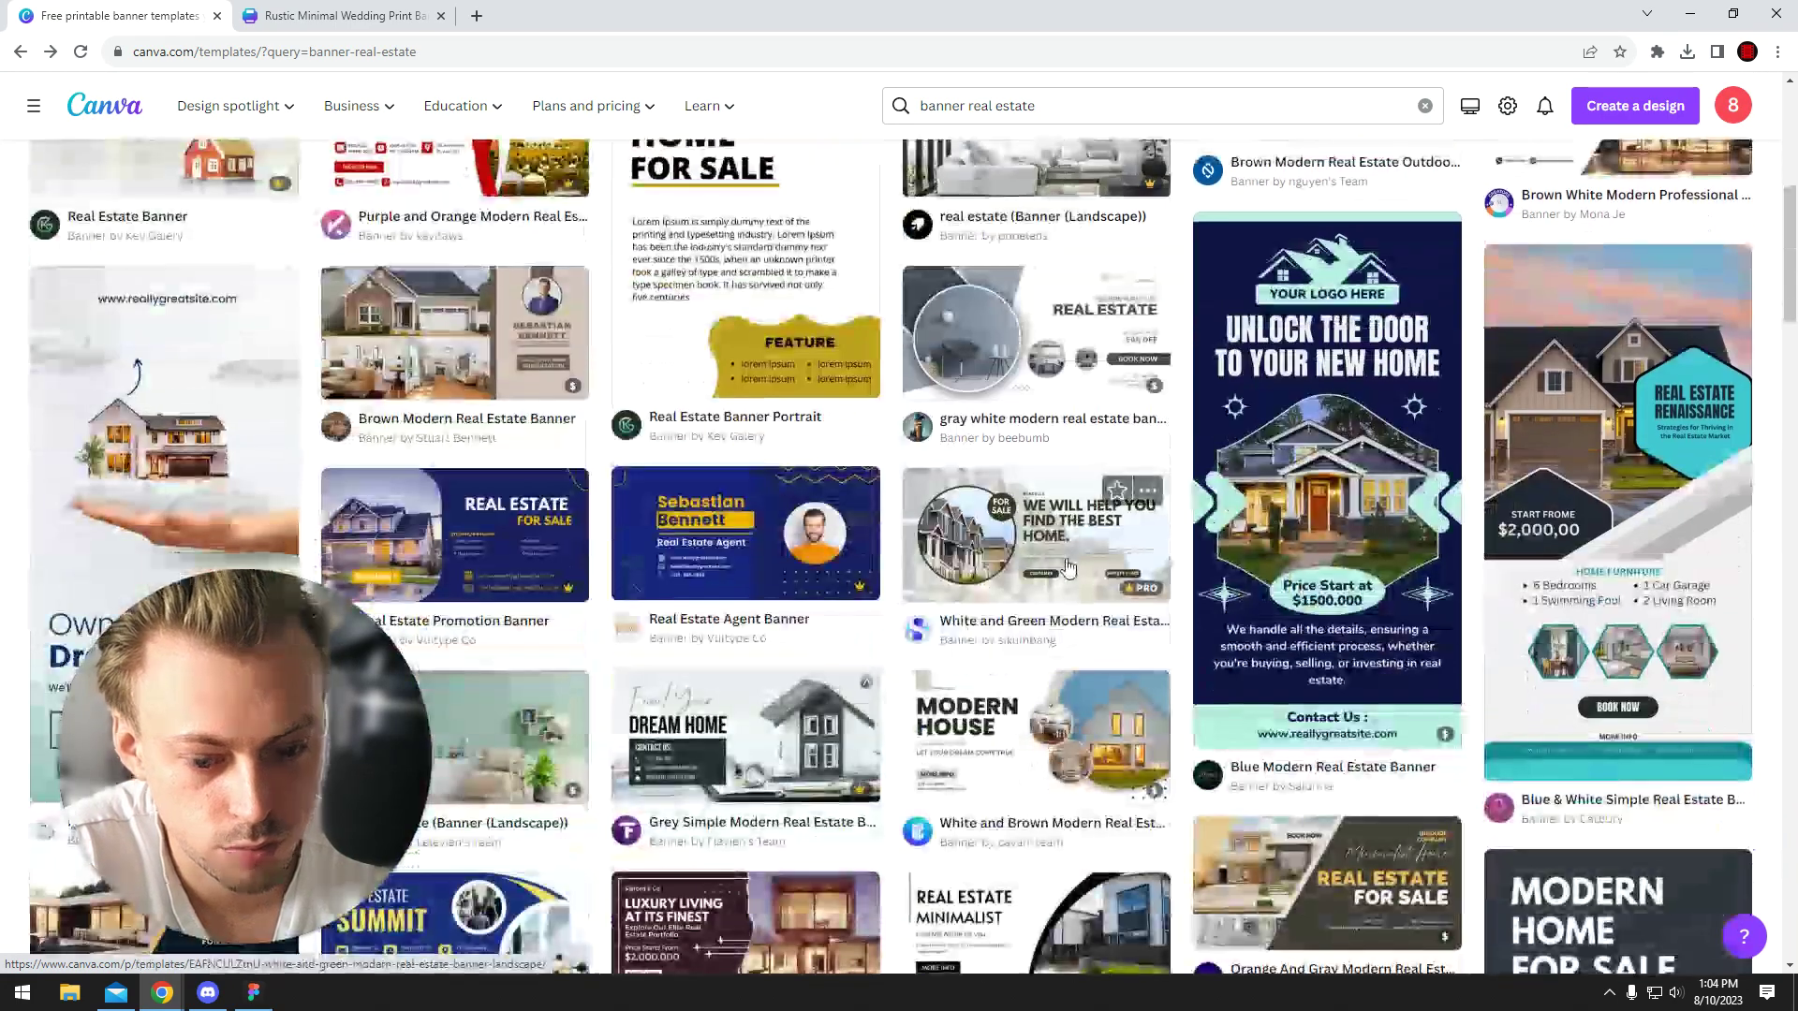
{"action": "scroll", "coordinate": [750, 575], "scroll_direction": "down", "scroll_amount": 4}
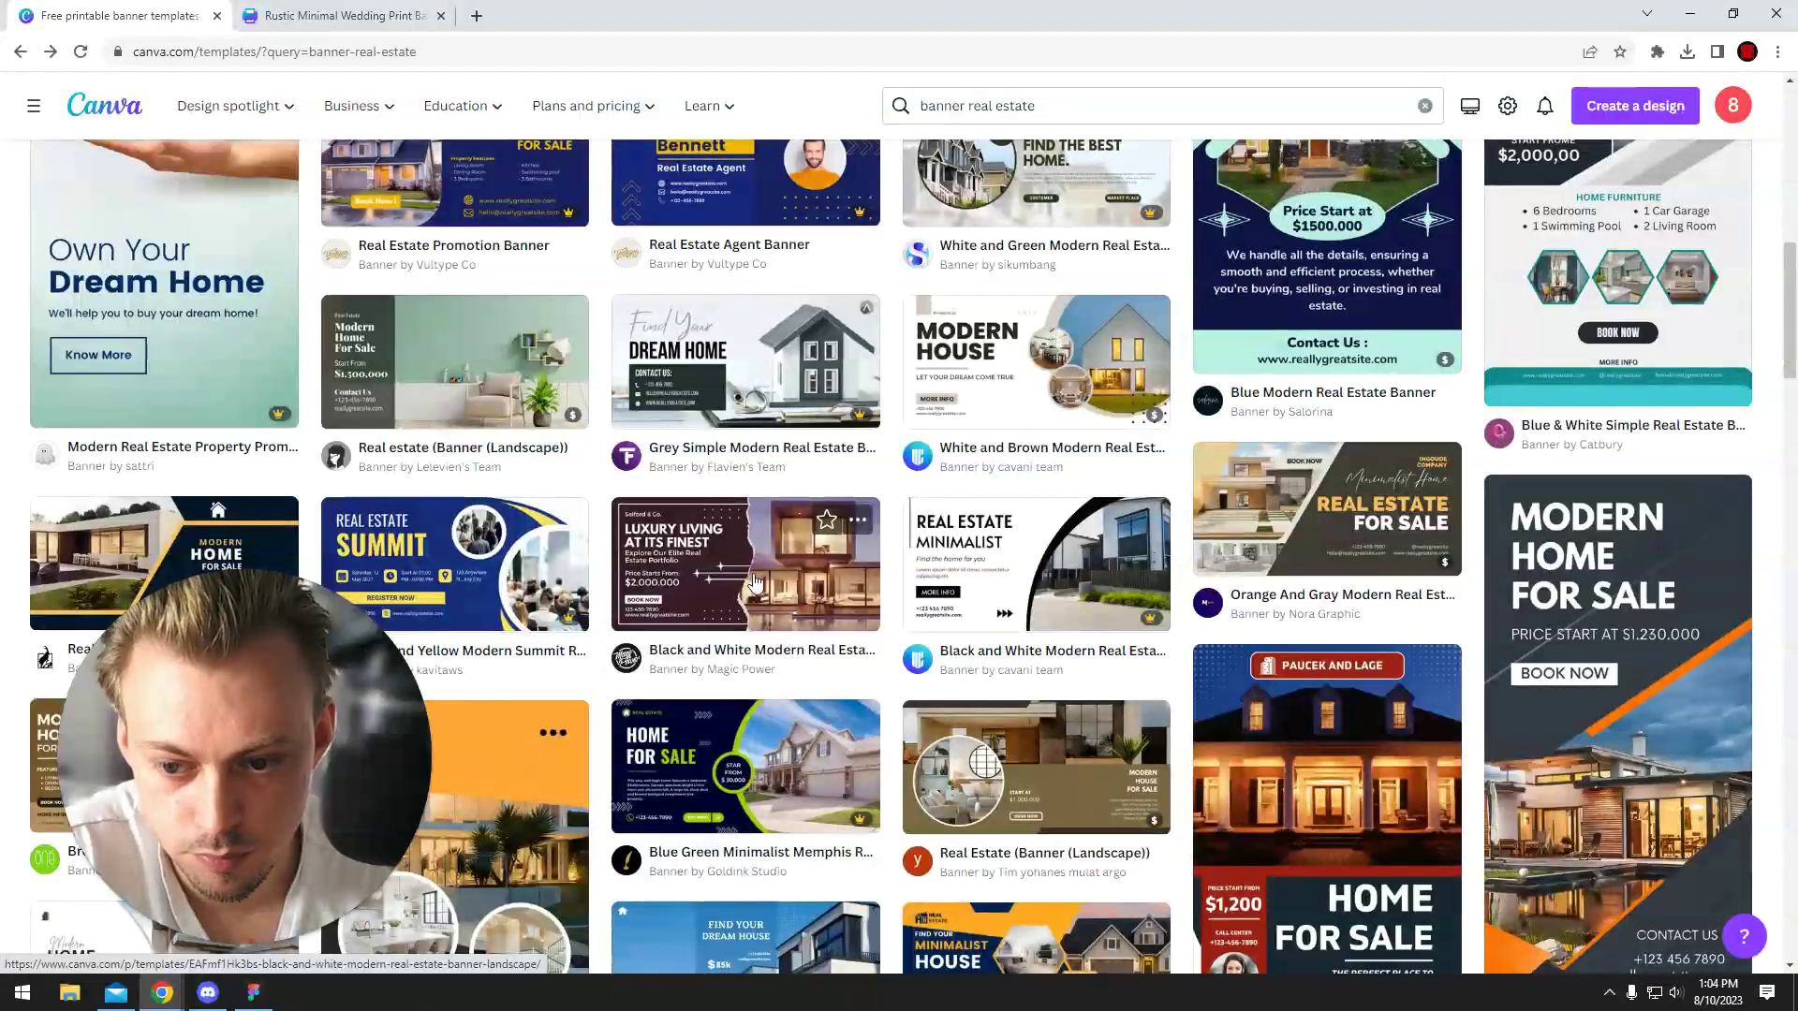
{"action": "scroll", "coordinate": [980, 109], "scroll_direction": "up", "scroll_amount": 5}
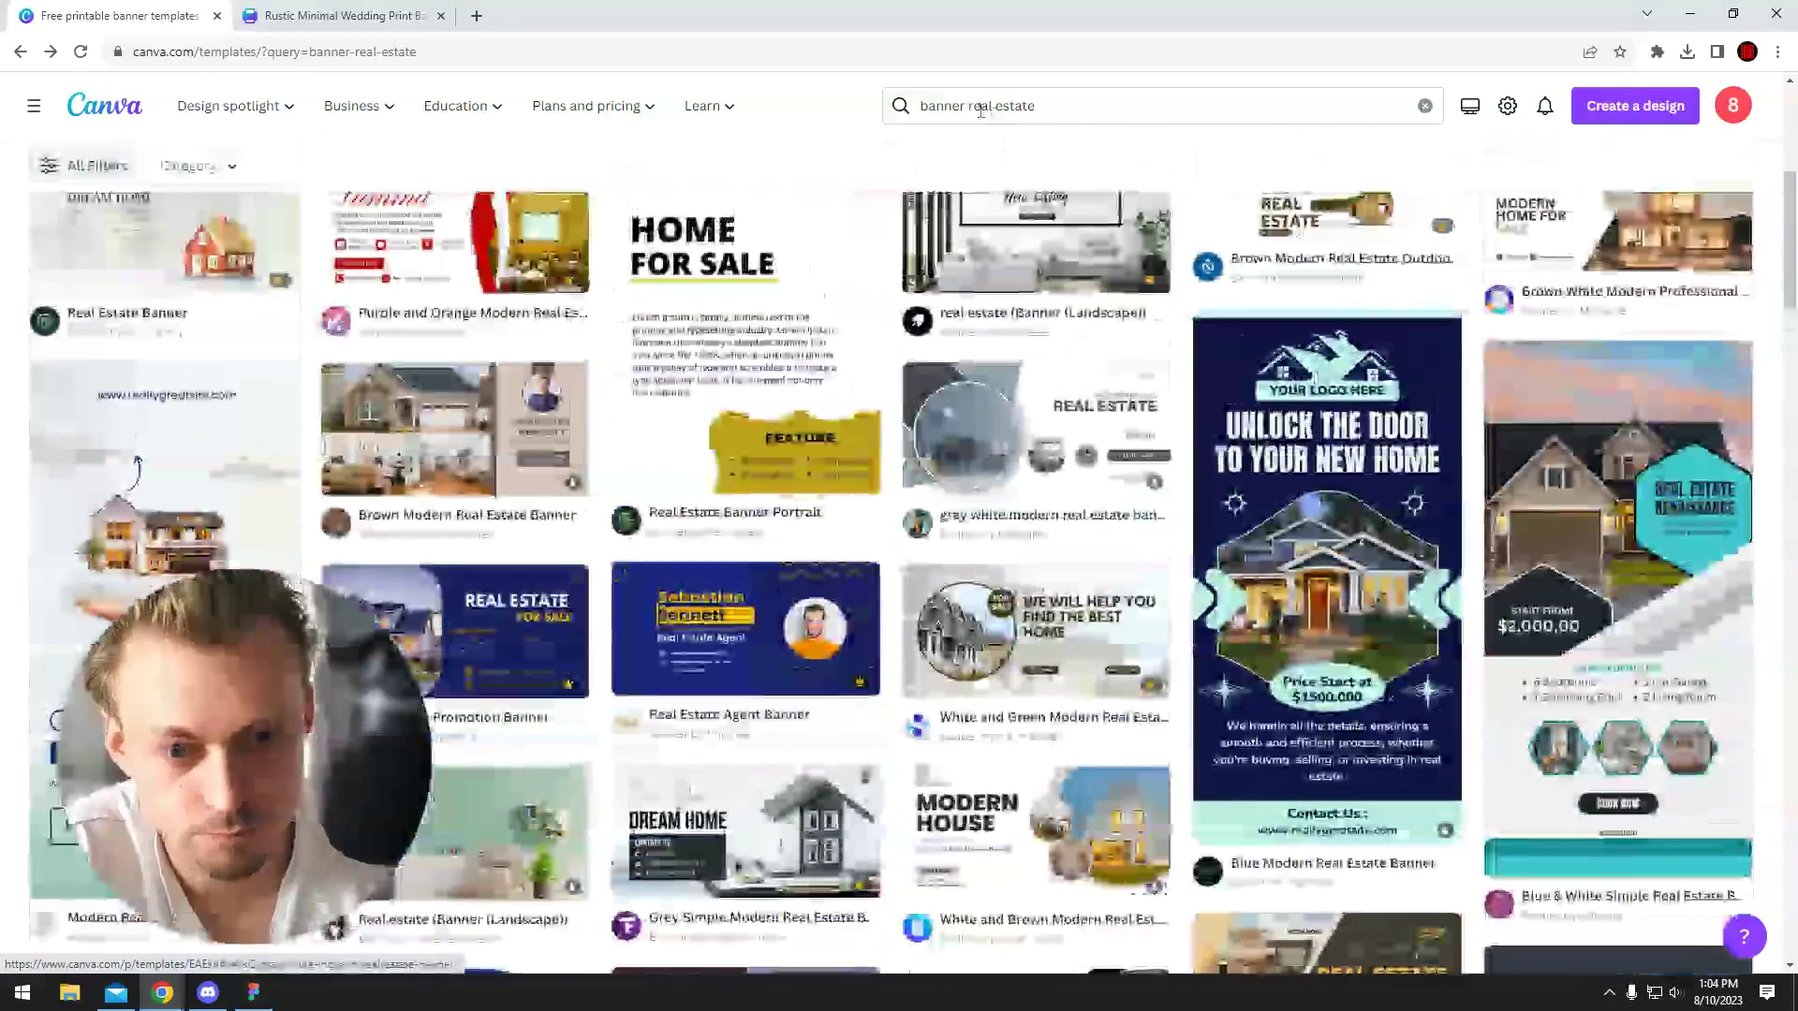
Search templates for 'yard sign' and customize the White Black Minimalist Modern Calligraphy template.
{"action": "double_click", "coordinate": [981, 110]}
{"action": "key", "text": "ctrl+a"}
{"action": "type", "text": "yar"}
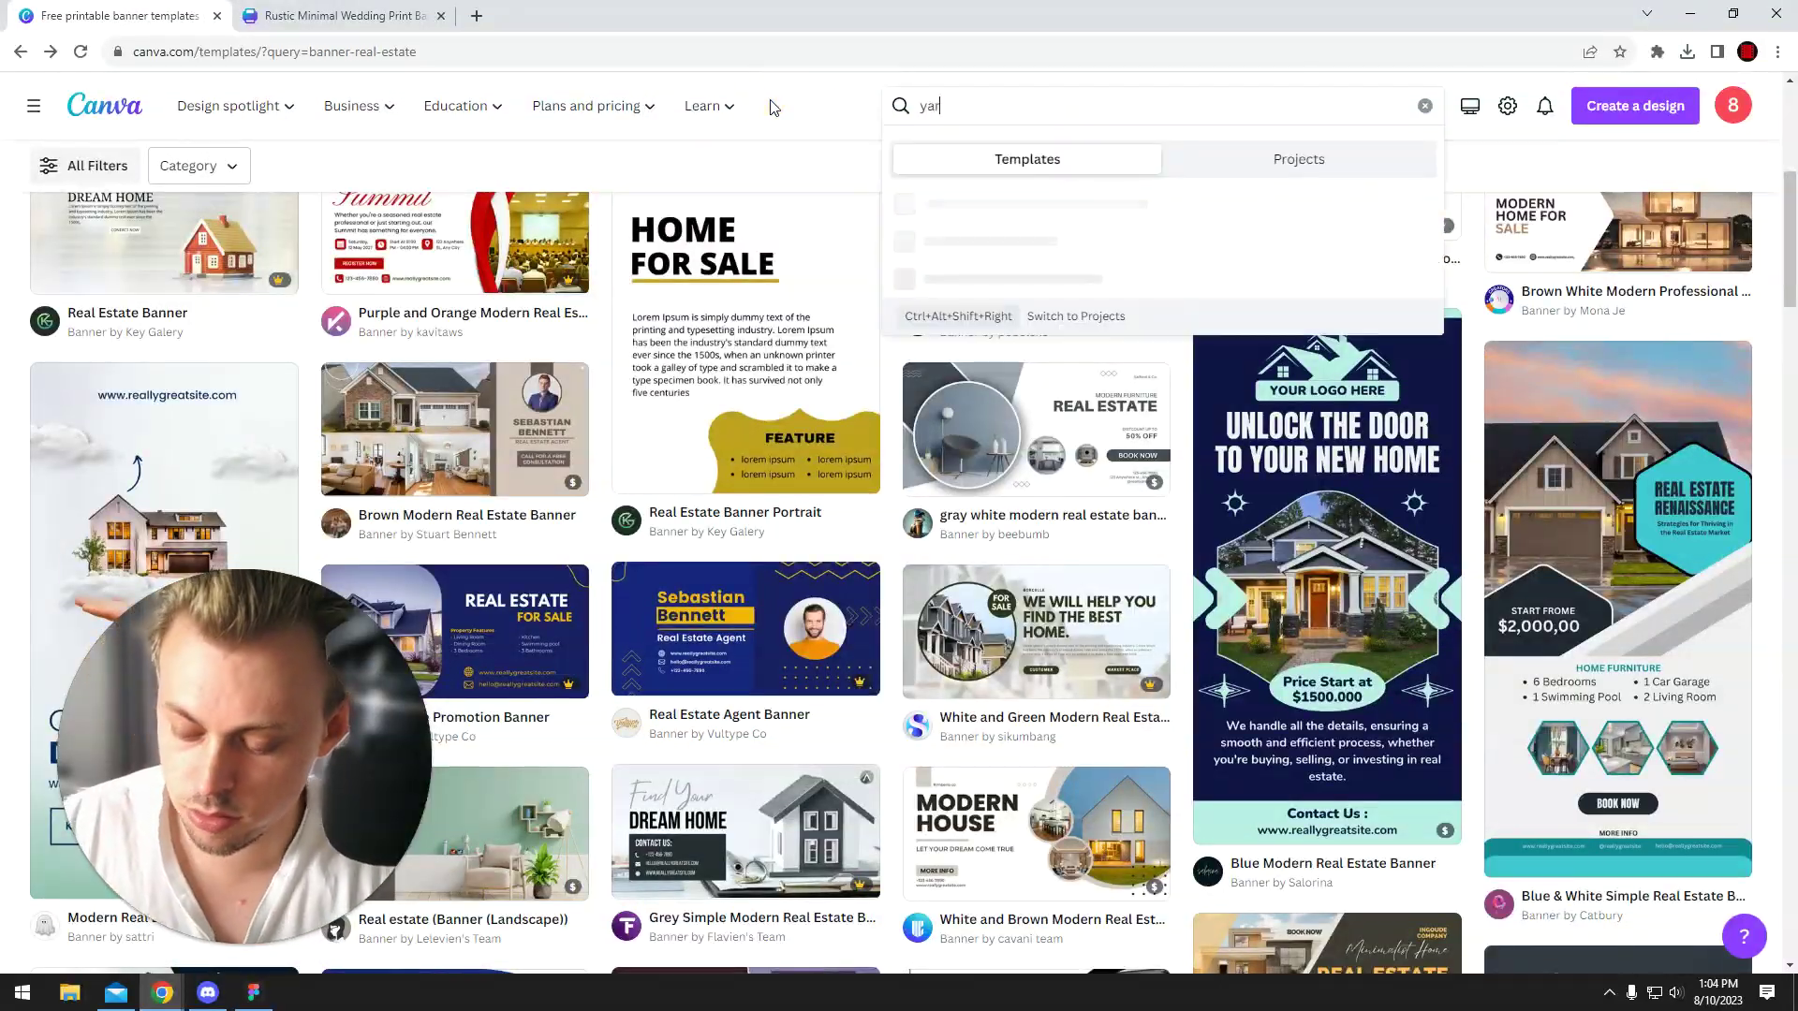
{"action": "type", "text": "d sid"}
{"action": "type", "text": "gn"}
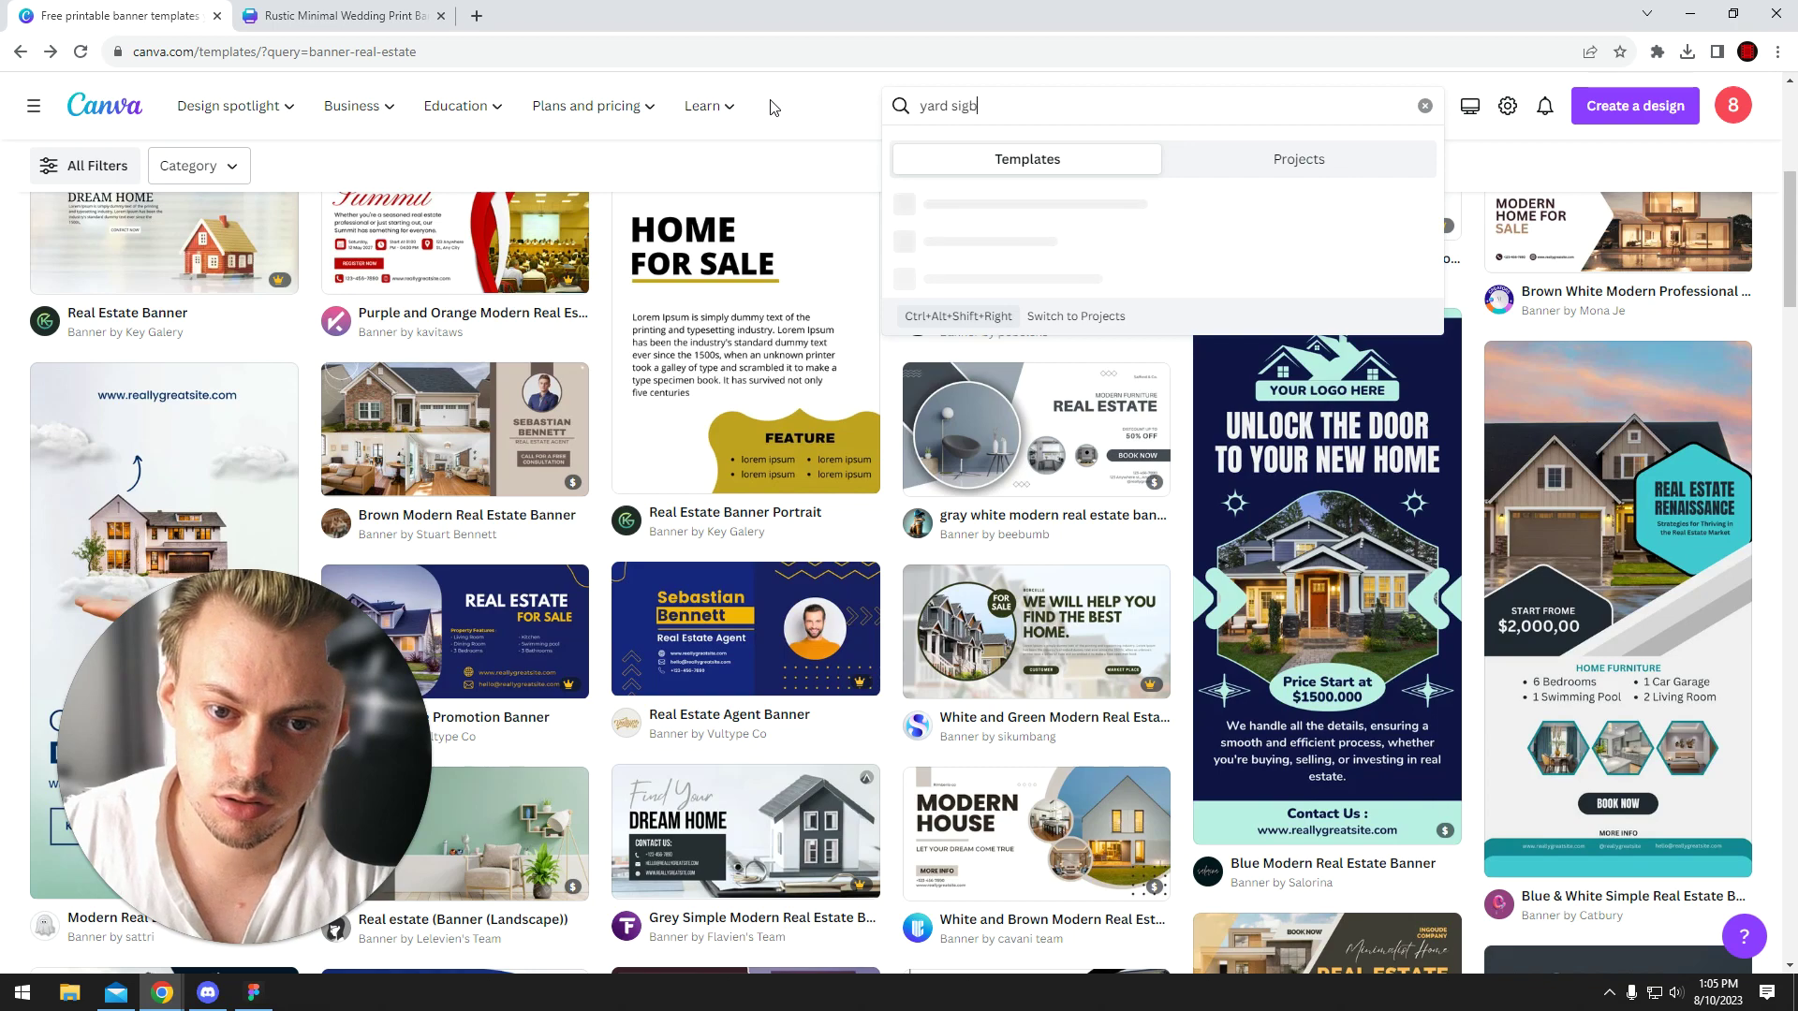
{"action": "key", "text": "Return"}
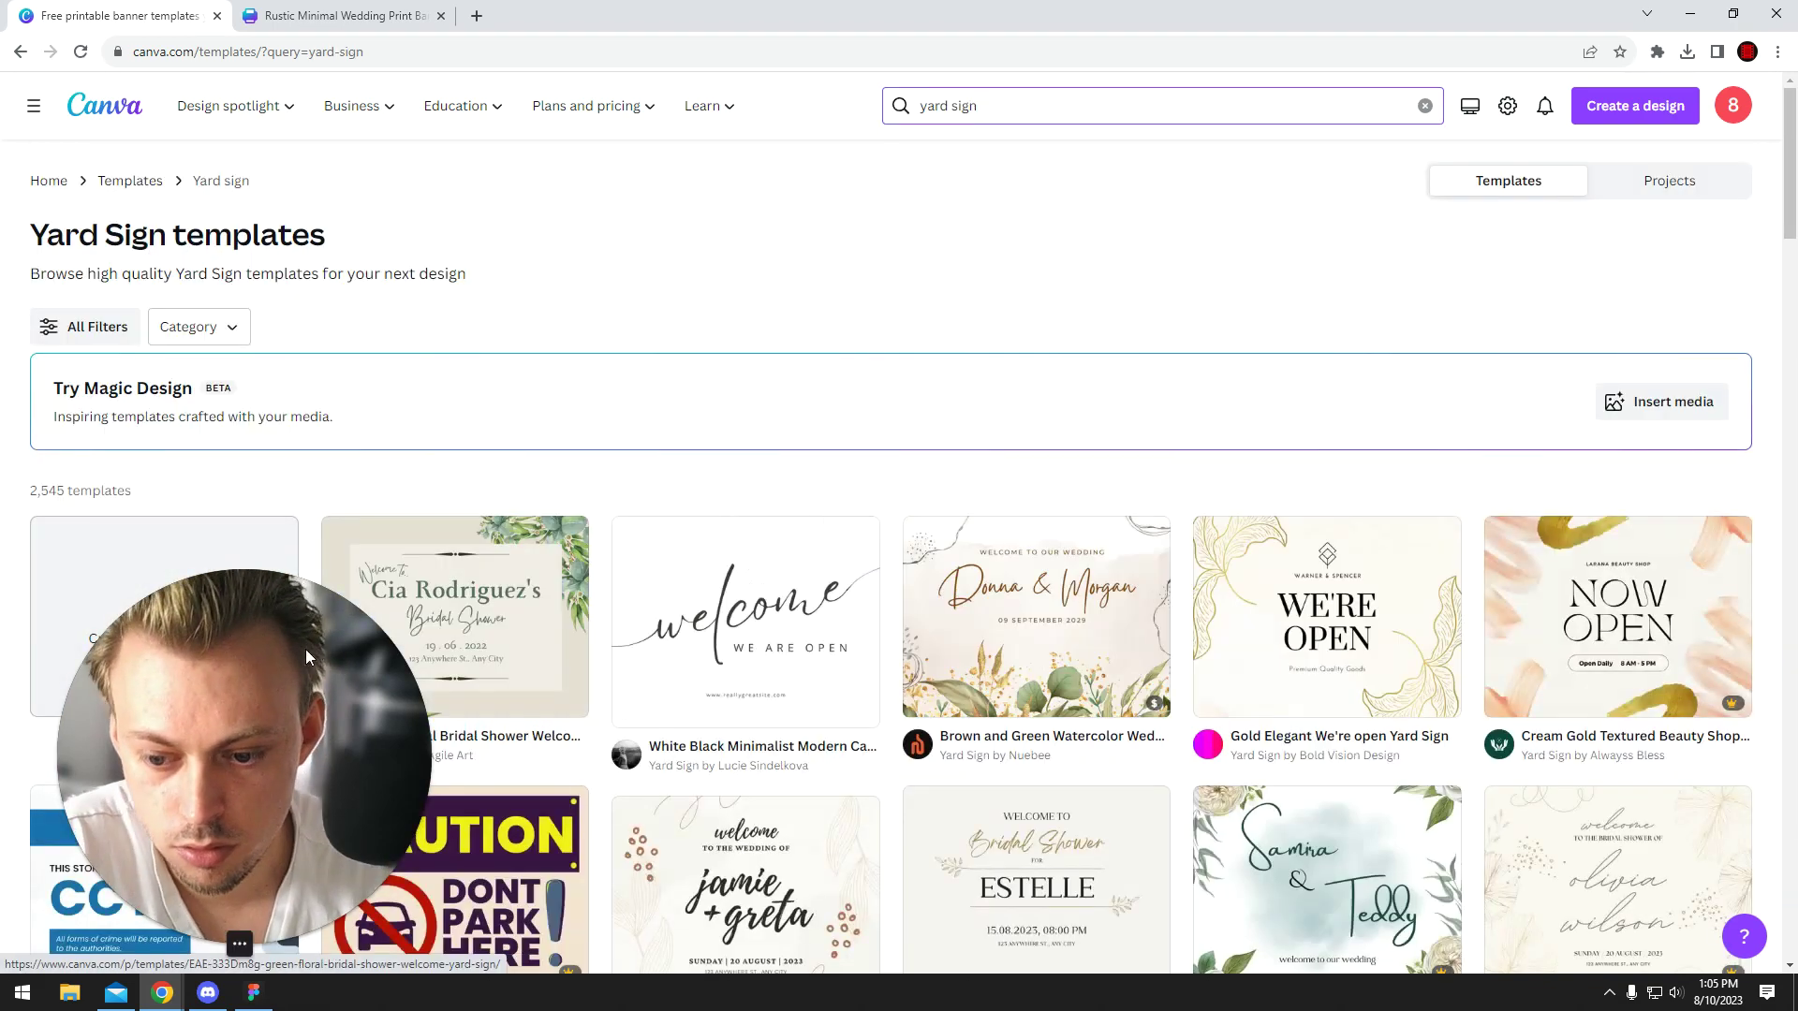
{"action": "left_click", "coordinate": [665, 559]}
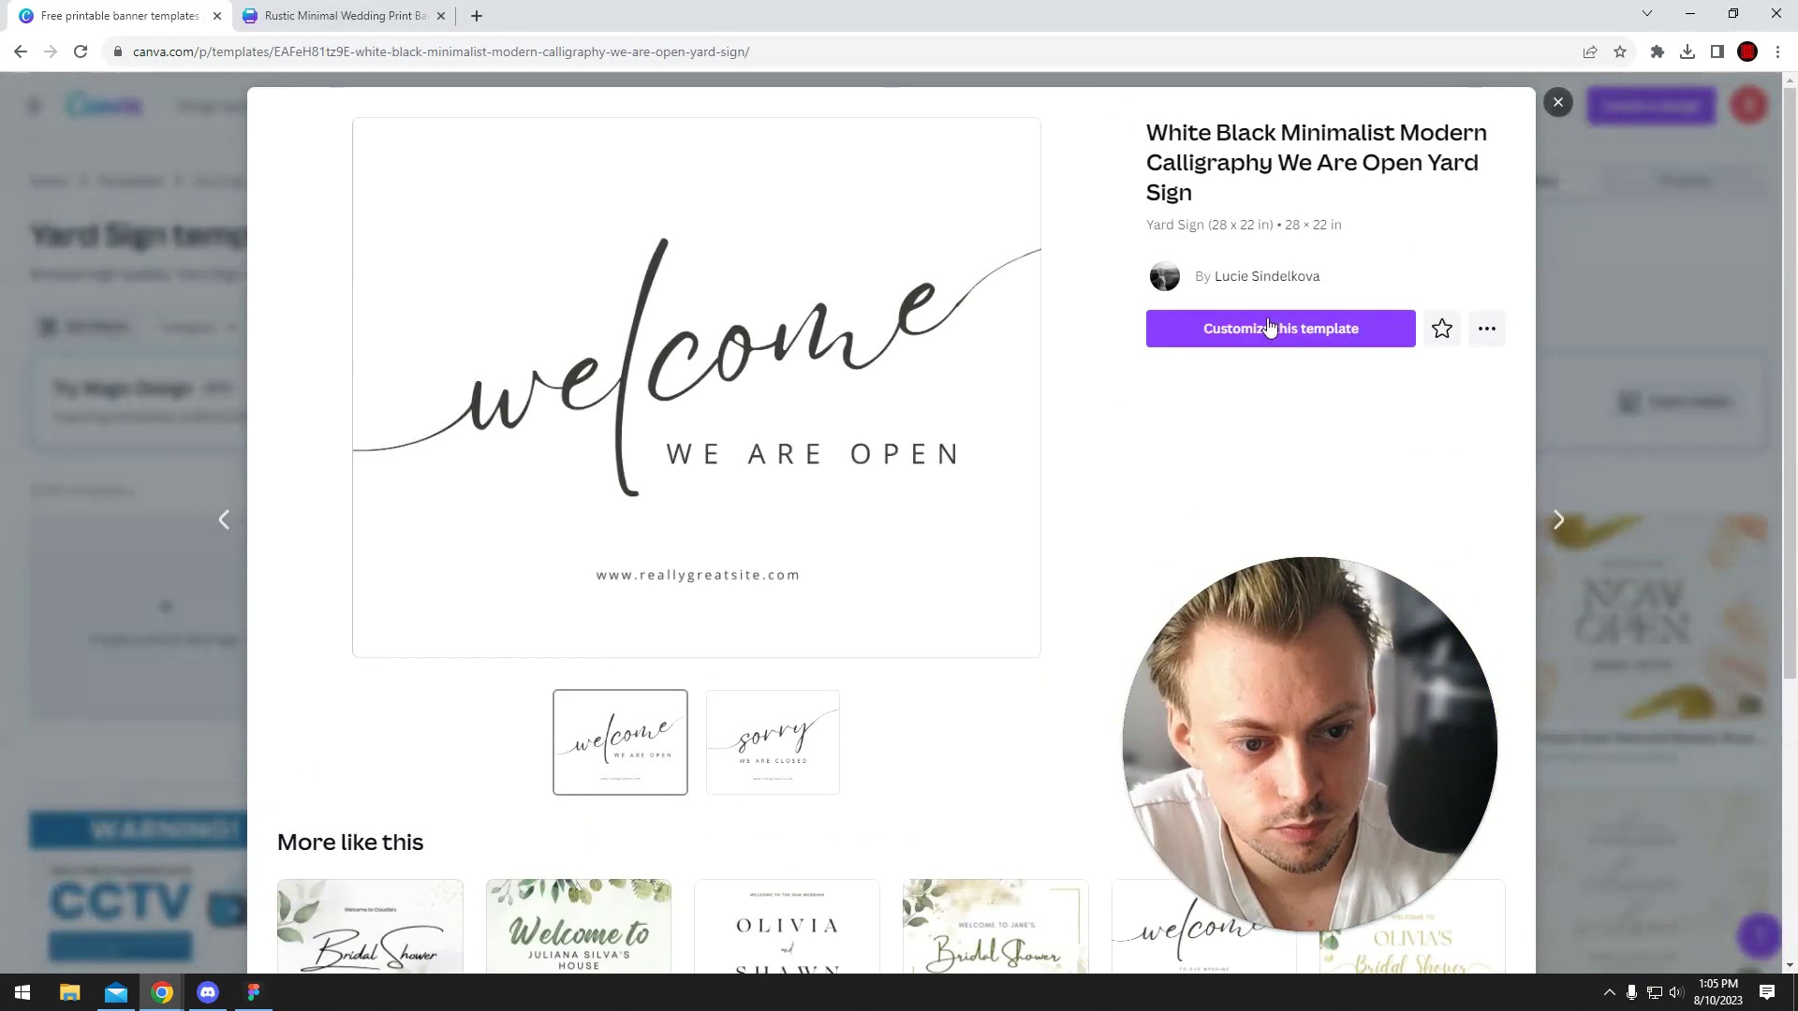
{"action": "left_click", "coordinate": [1266, 325]}
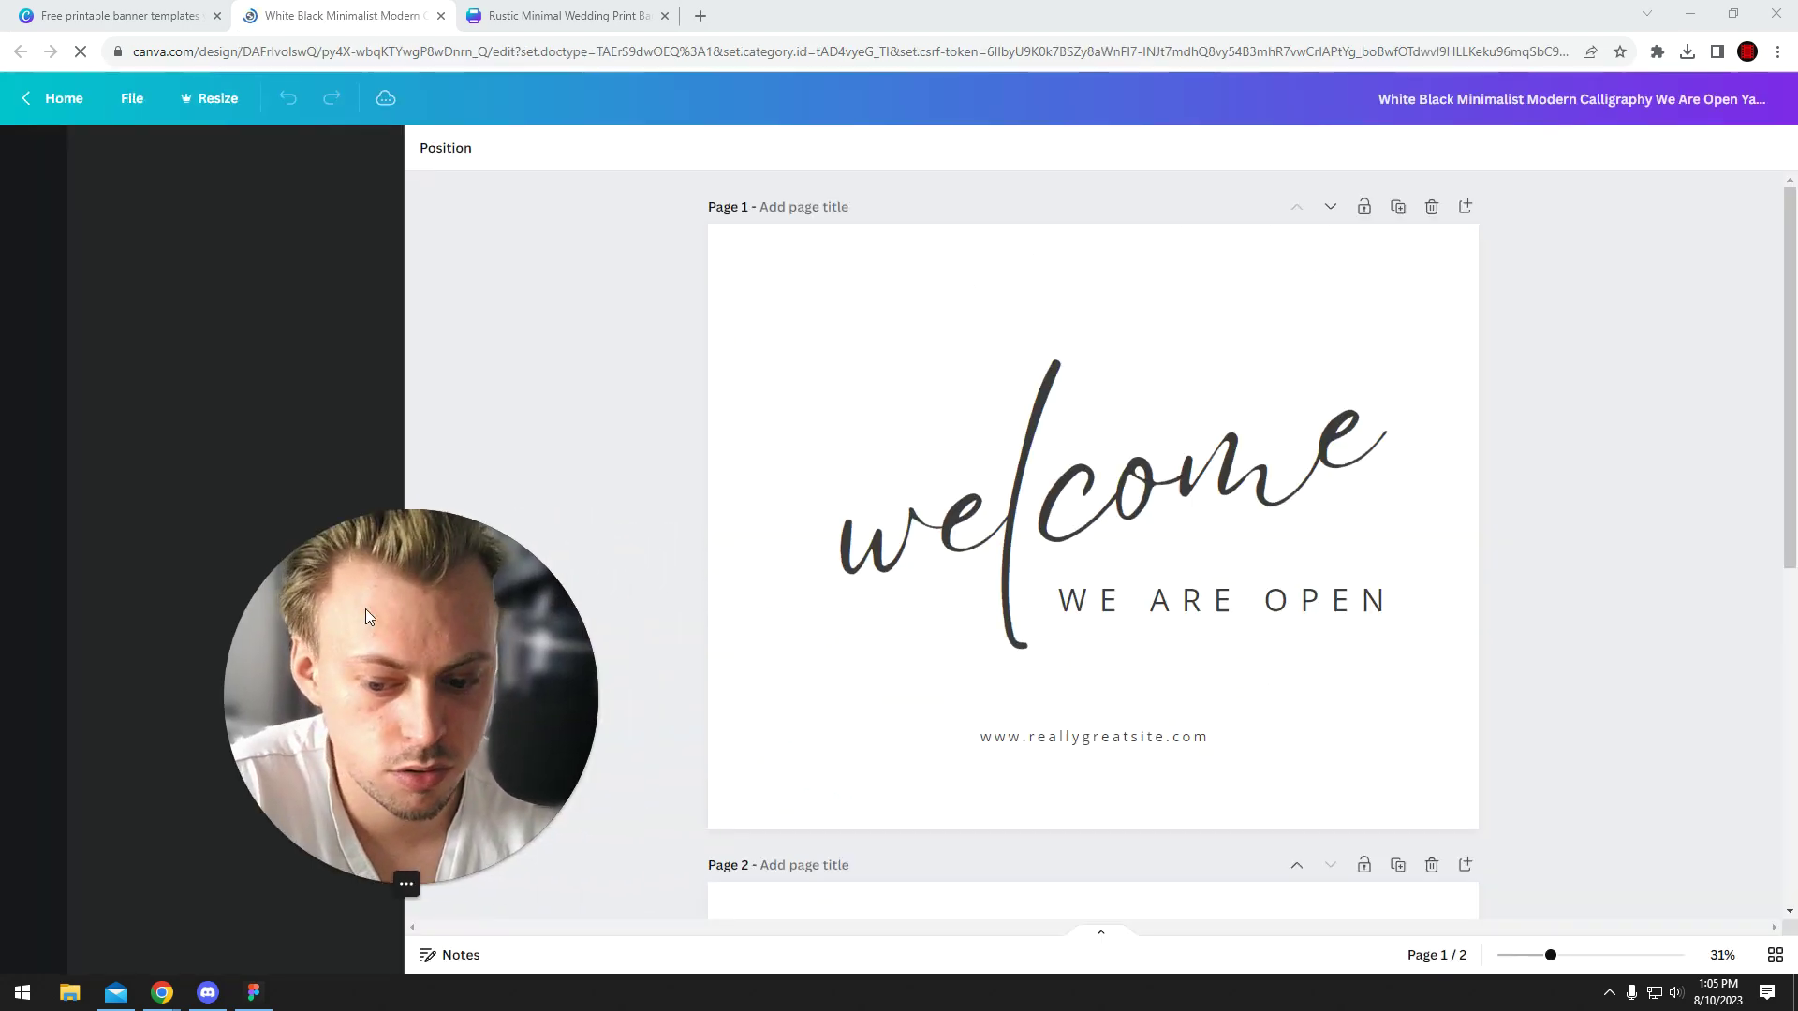
From Share > Print your design, search 'bann' and pick Banners (Landscape).
{"action": "left_click", "coordinate": [1752, 100]}
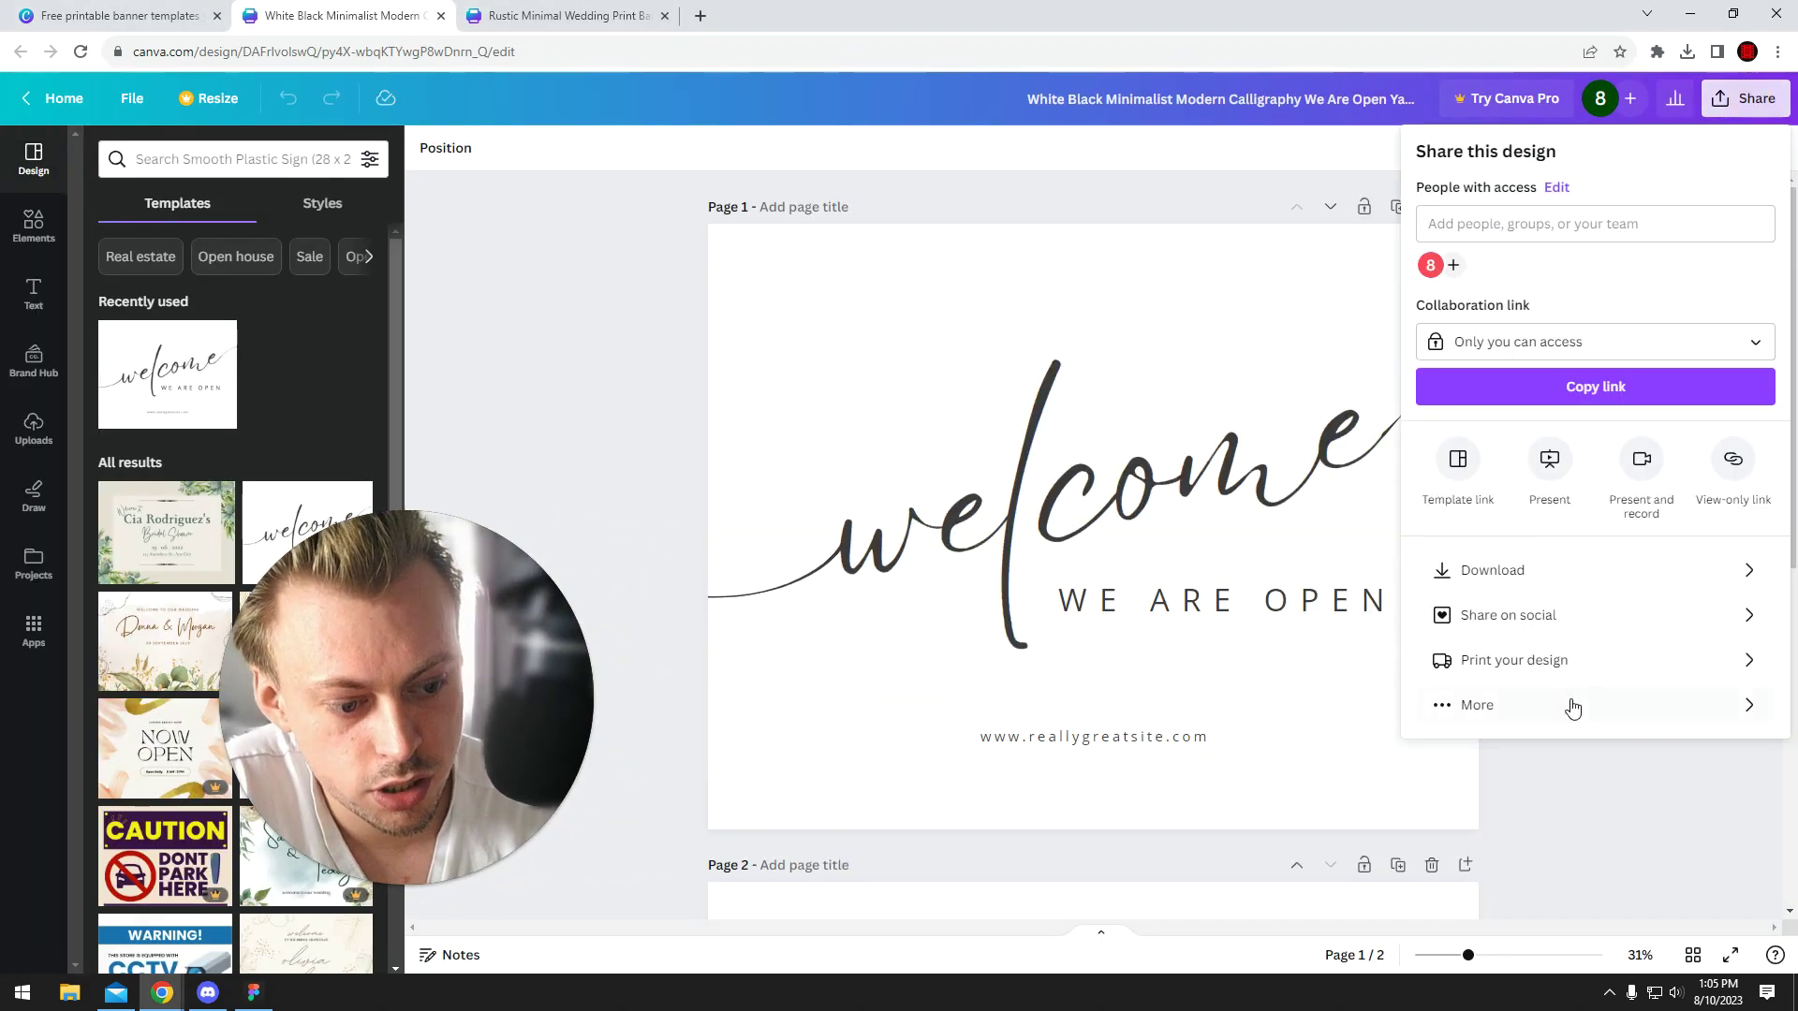
{"action": "left_click", "coordinate": [1533, 660]}
{"action": "scroll", "coordinate": [1594, 511], "scroll_direction": "down", "scroll_amount": 5}
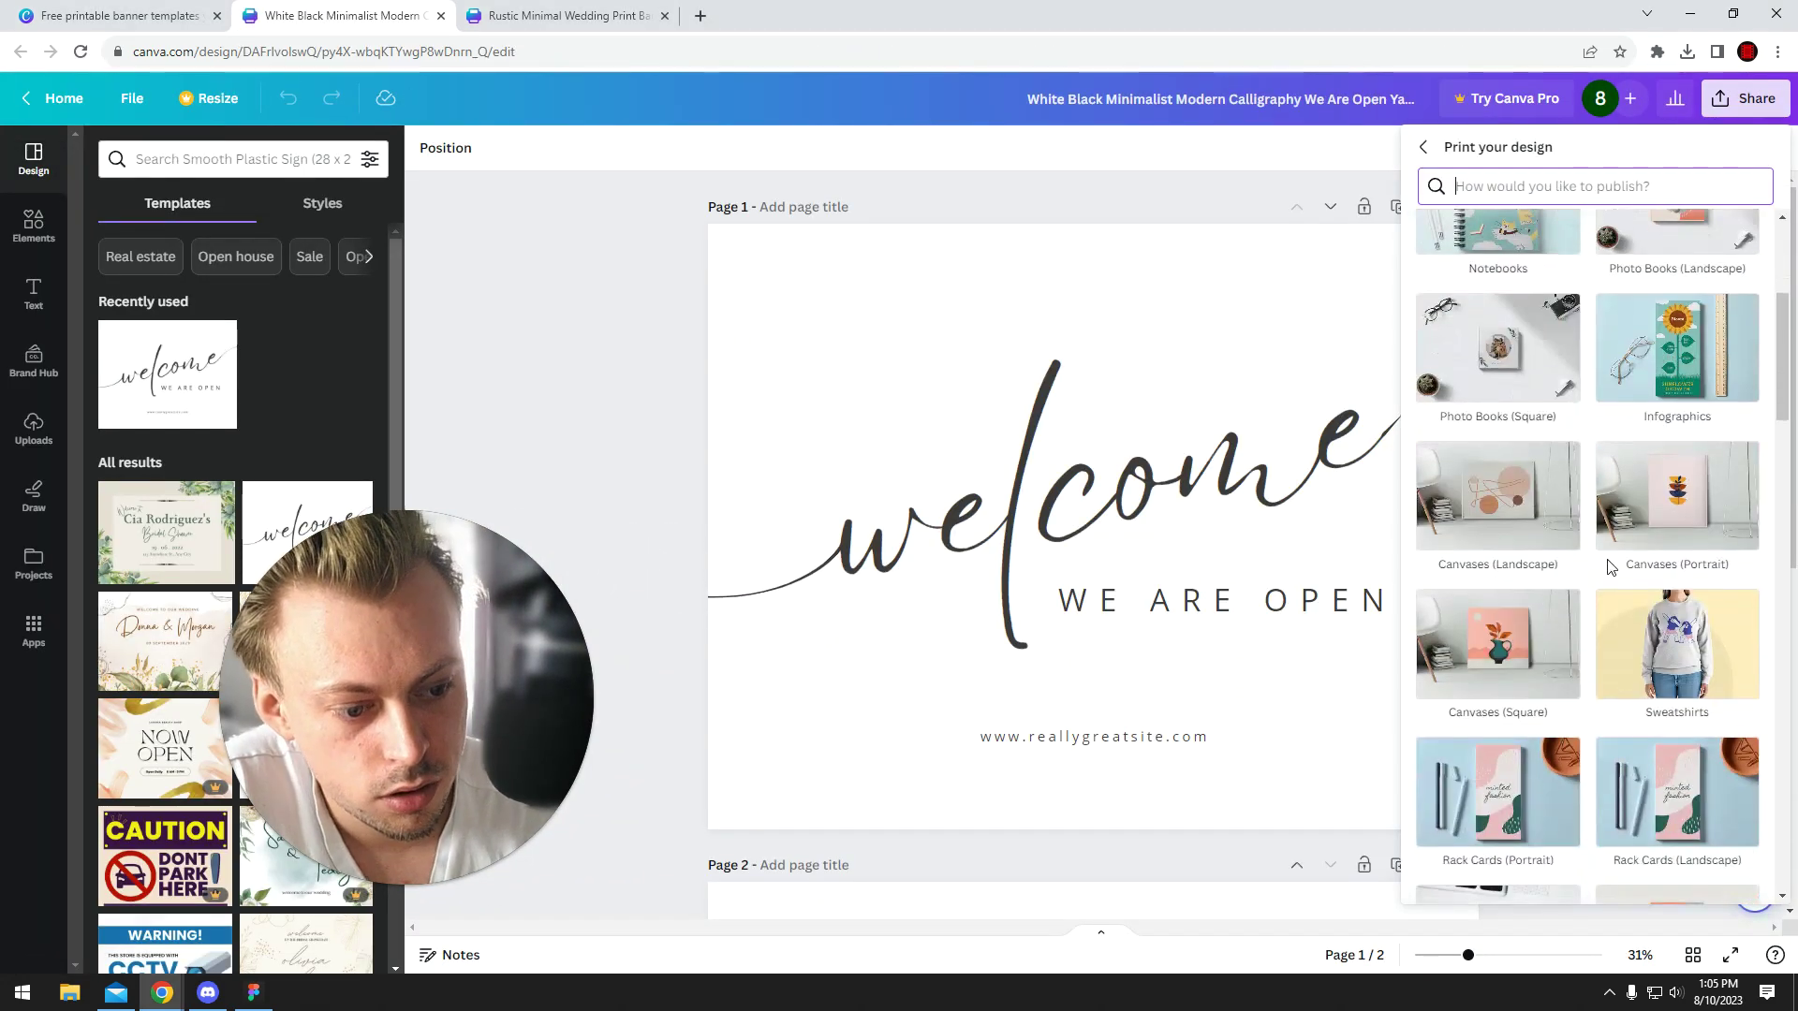
{"action": "scroll", "coordinate": [1595, 513], "scroll_direction": "down", "scroll_amount": 5}
{"action": "left_click", "coordinate": [1592, 184]}
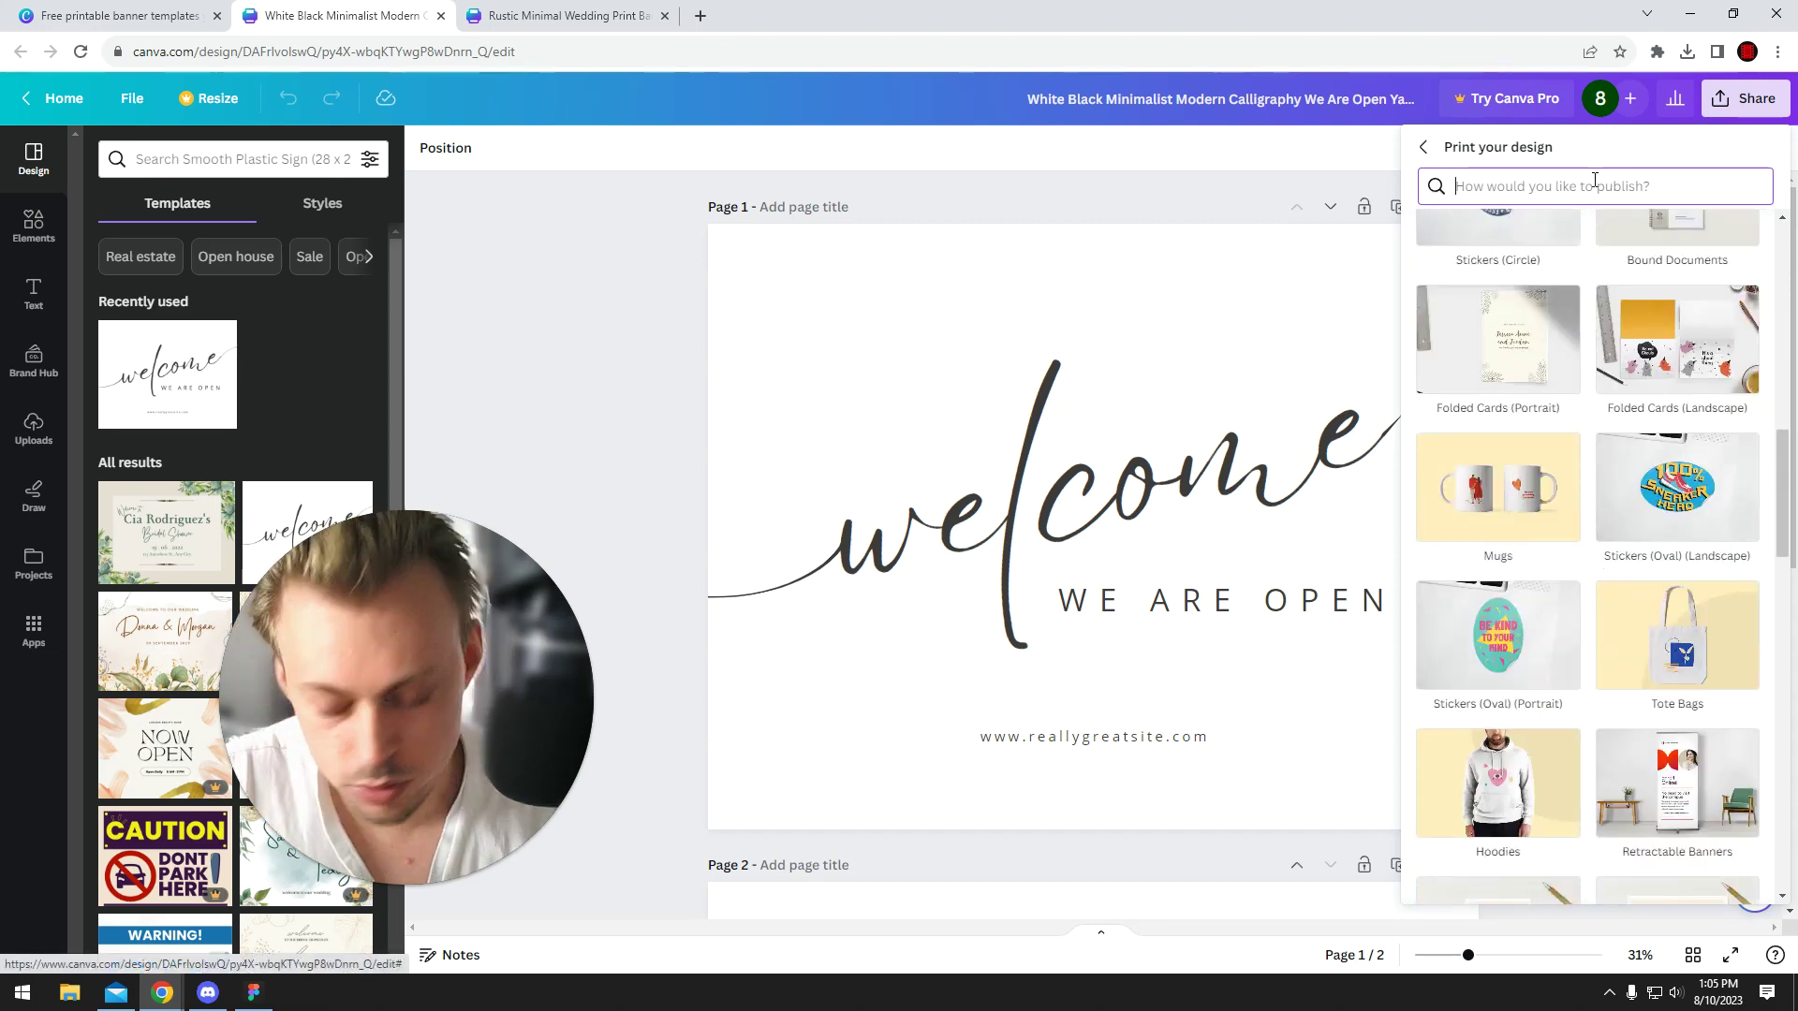
{"action": "type", "text": "bann"}
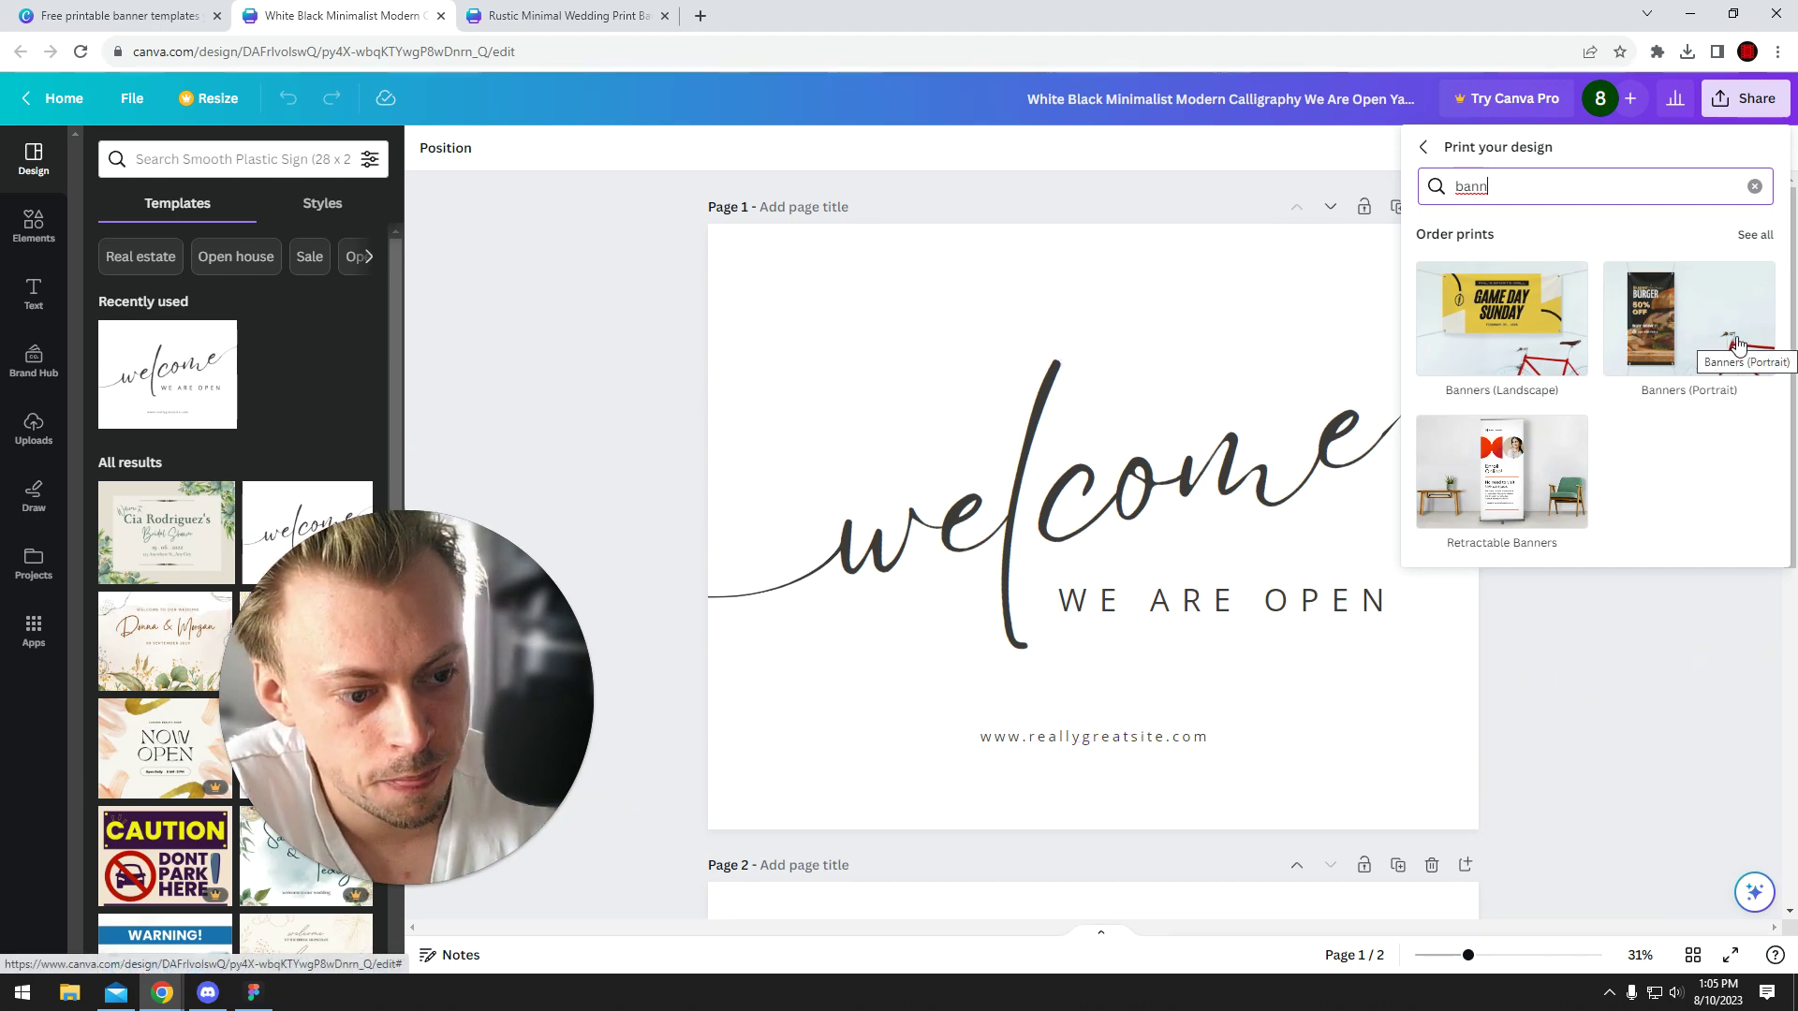
{"action": "left_click", "coordinate": [1464, 334]}
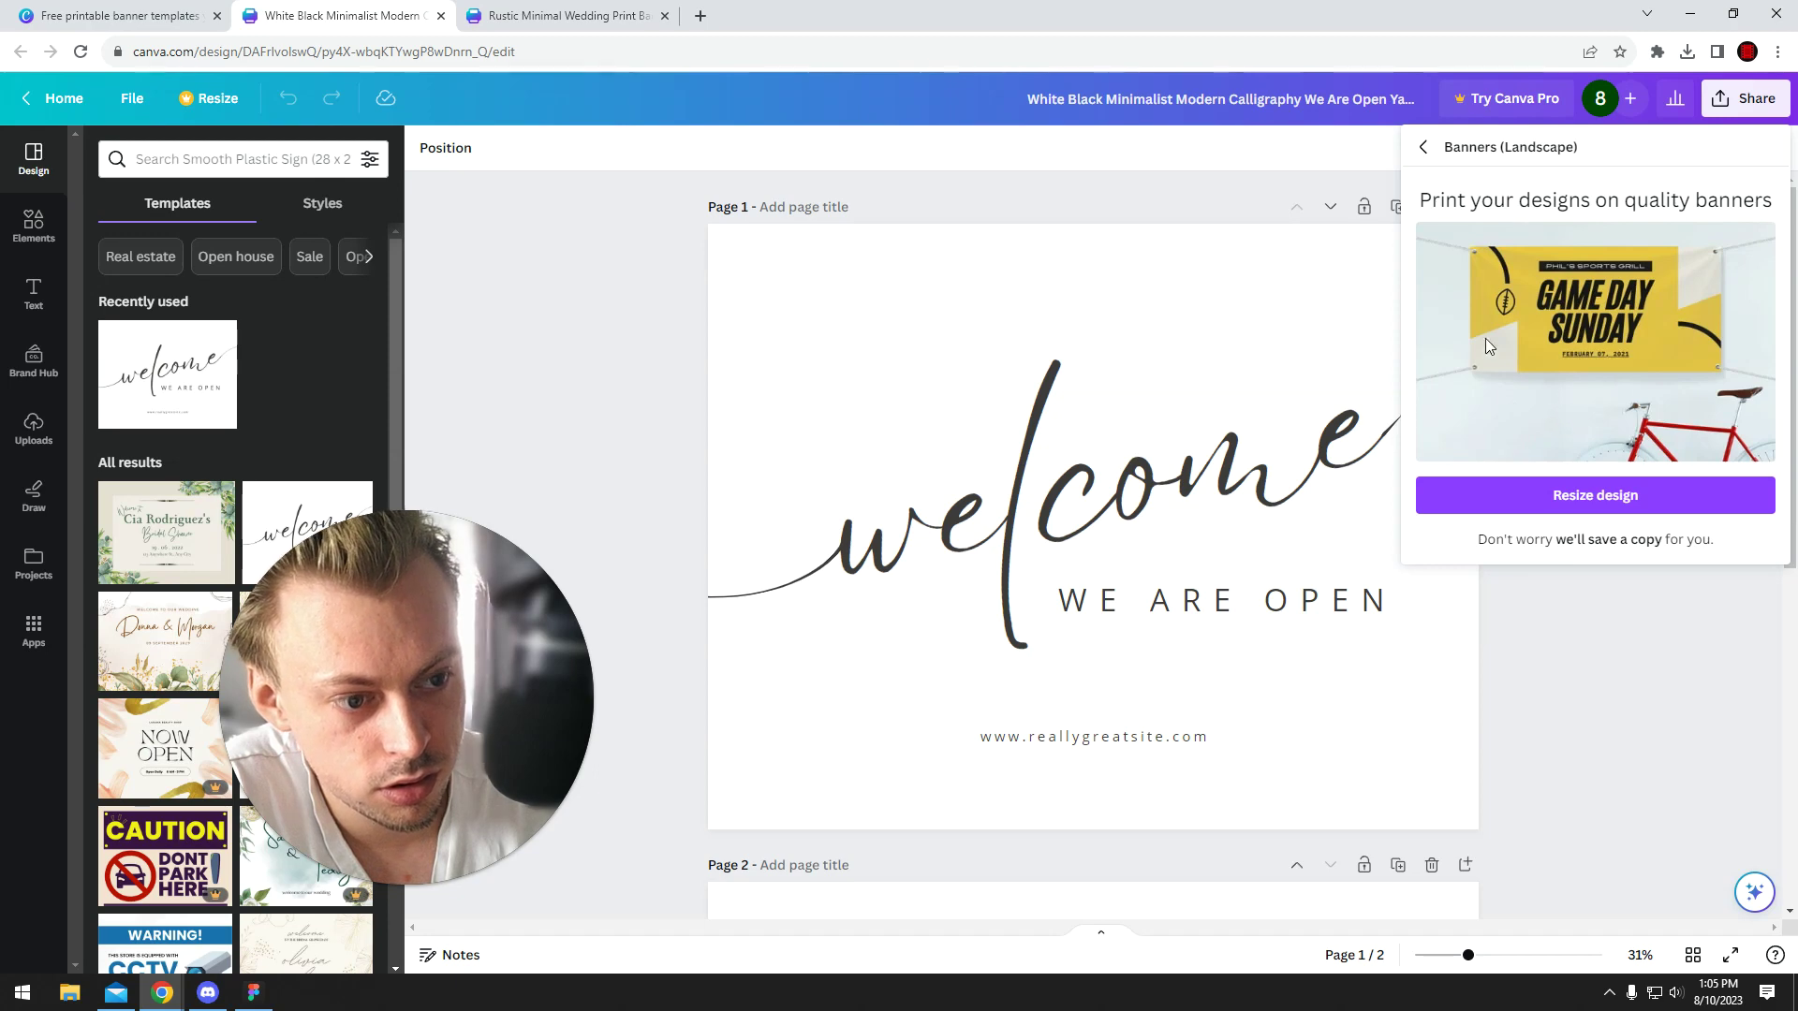
Resize the design into a landscape banner and choose the Medium size.
{"action": "left_click", "coordinate": [1589, 506]}
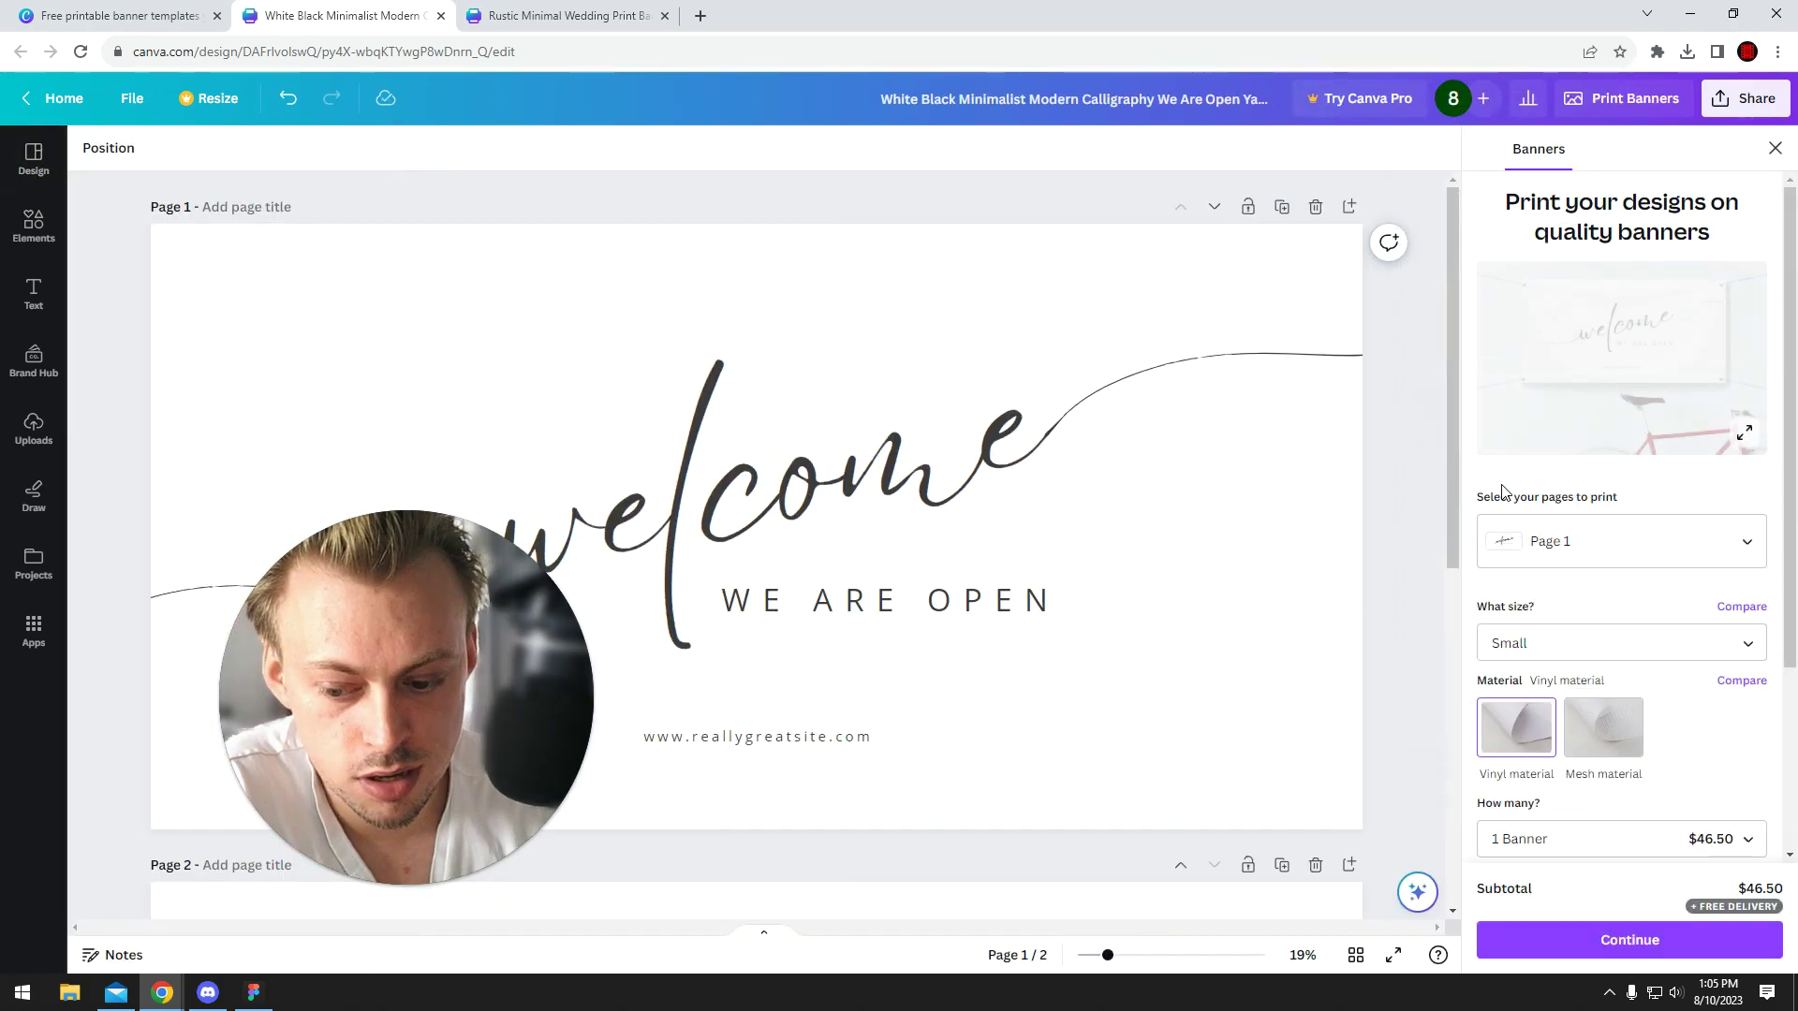
{"action": "left_click", "coordinate": [1625, 319]}
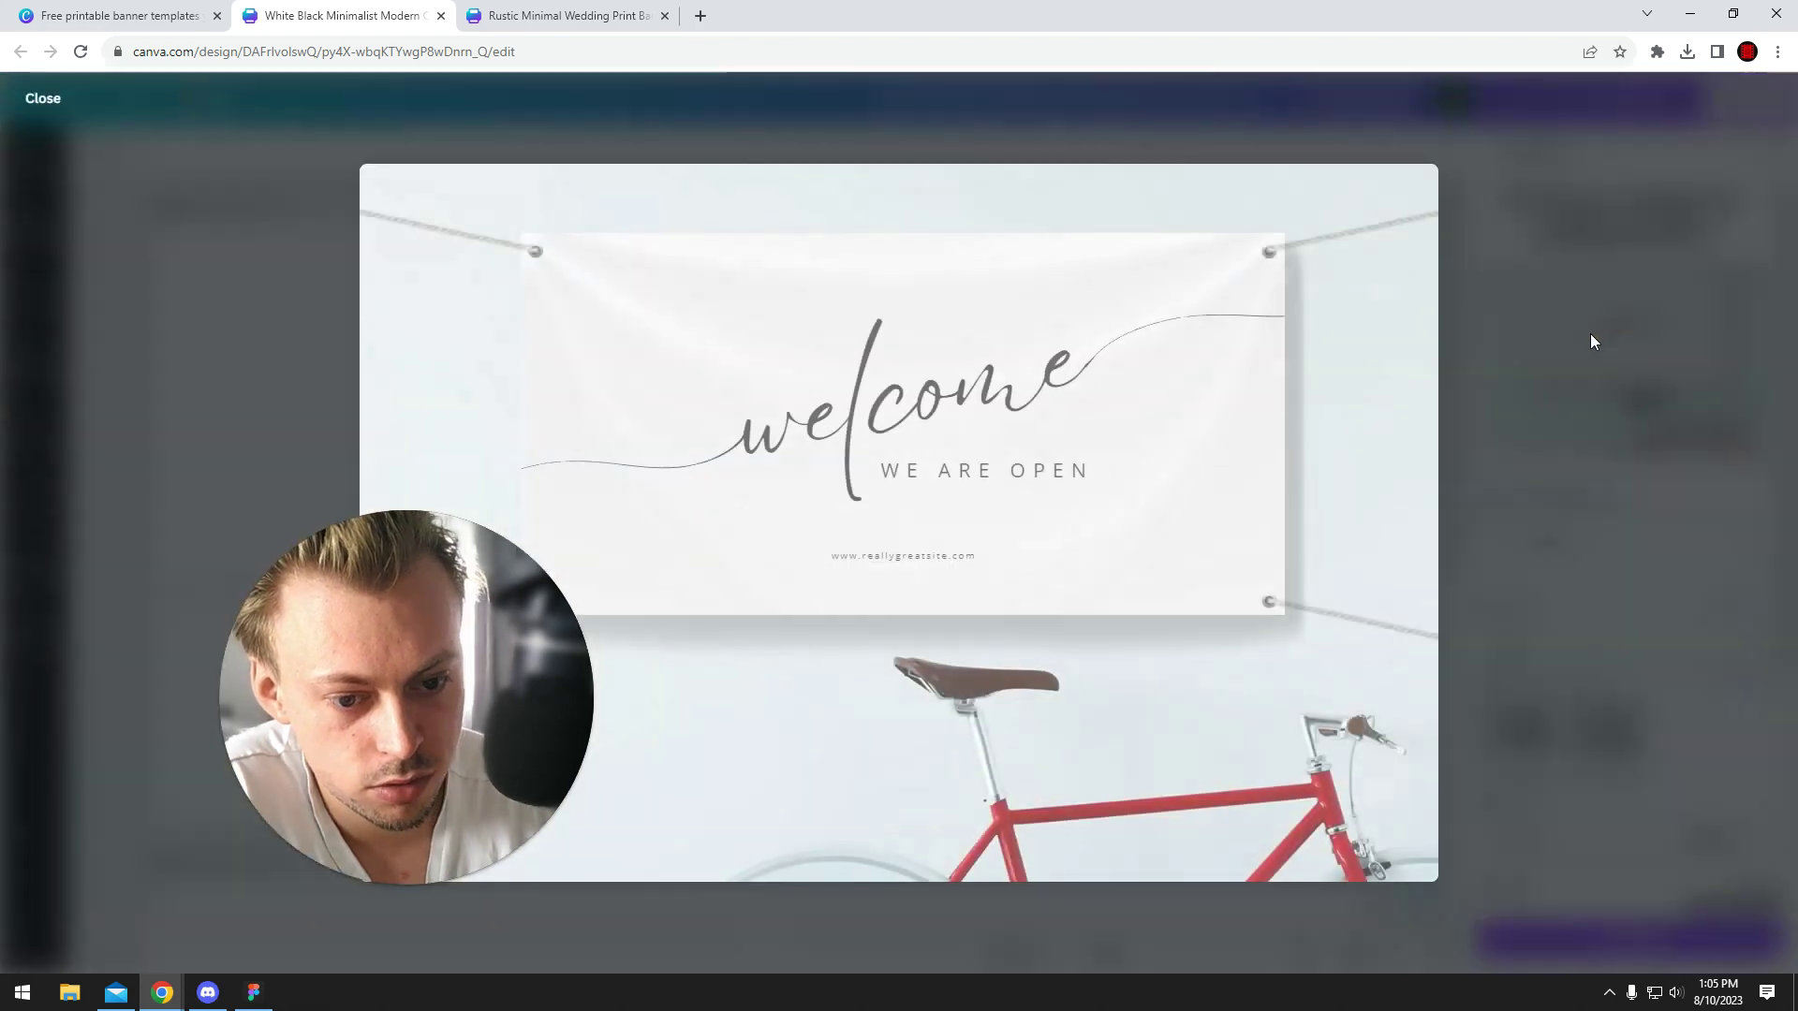
{"action": "left_click", "coordinate": [1588, 340]}
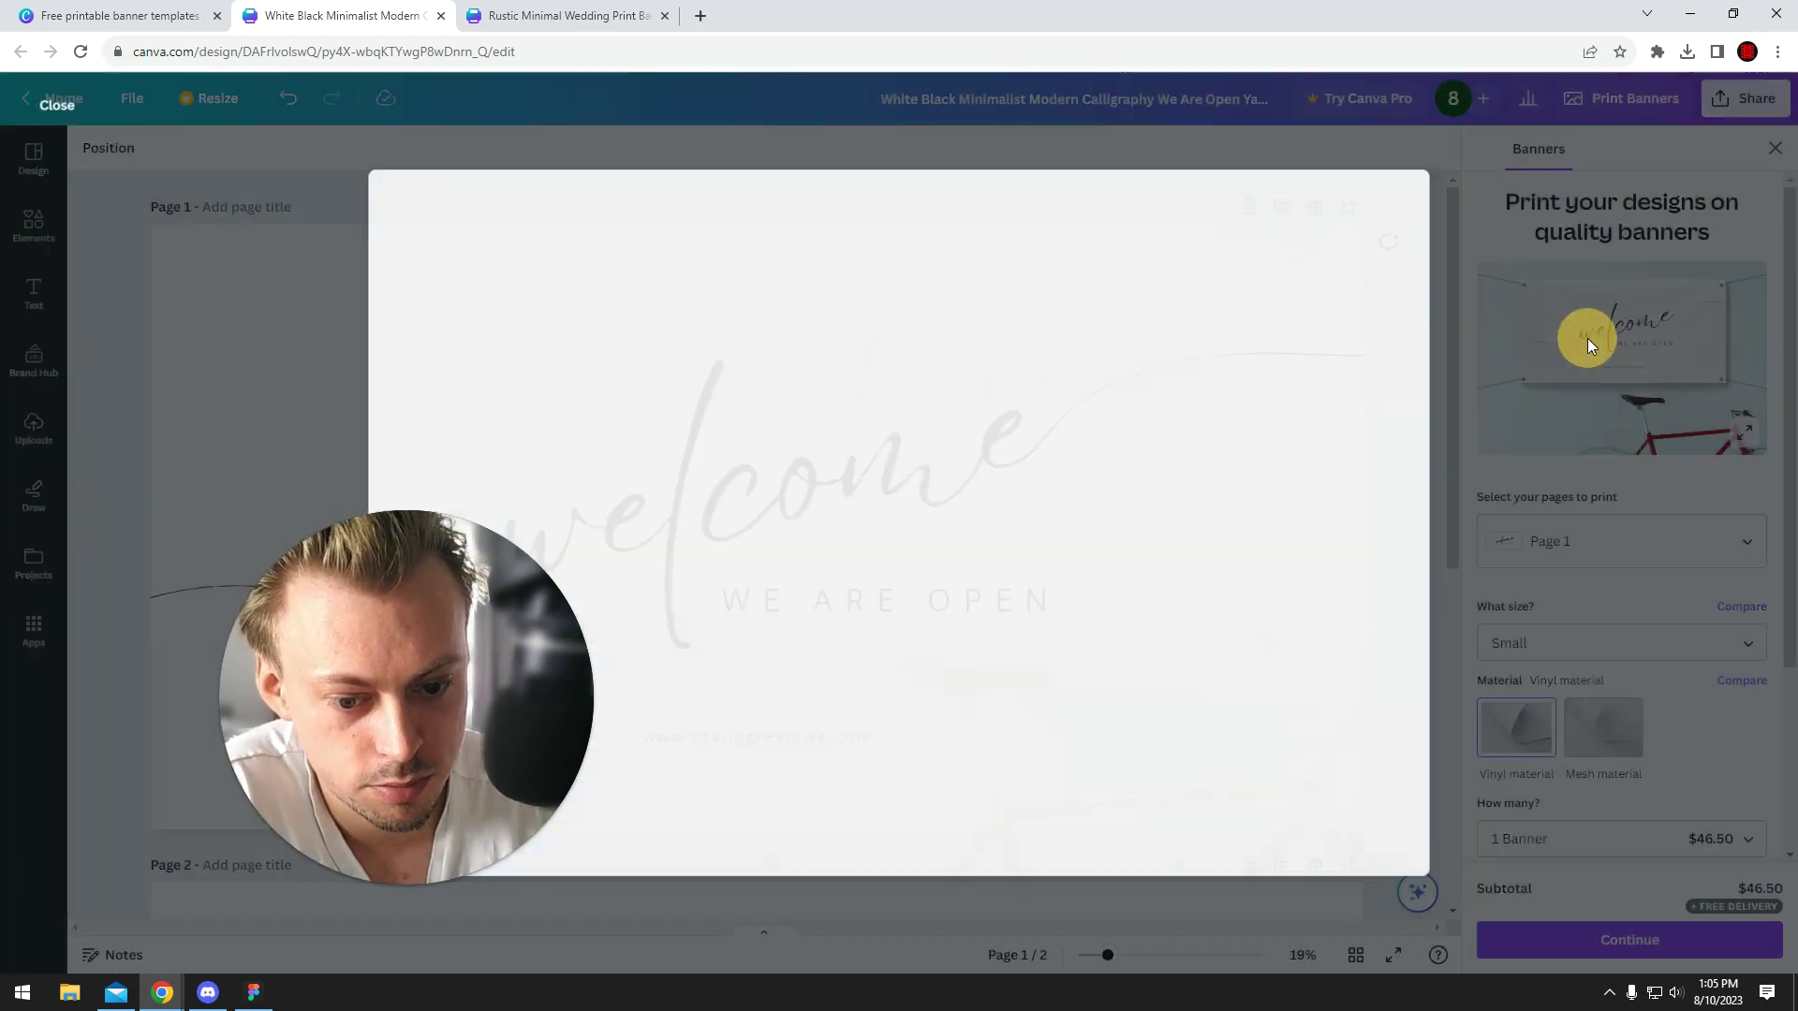
{"action": "left_click", "coordinate": [1573, 634]}
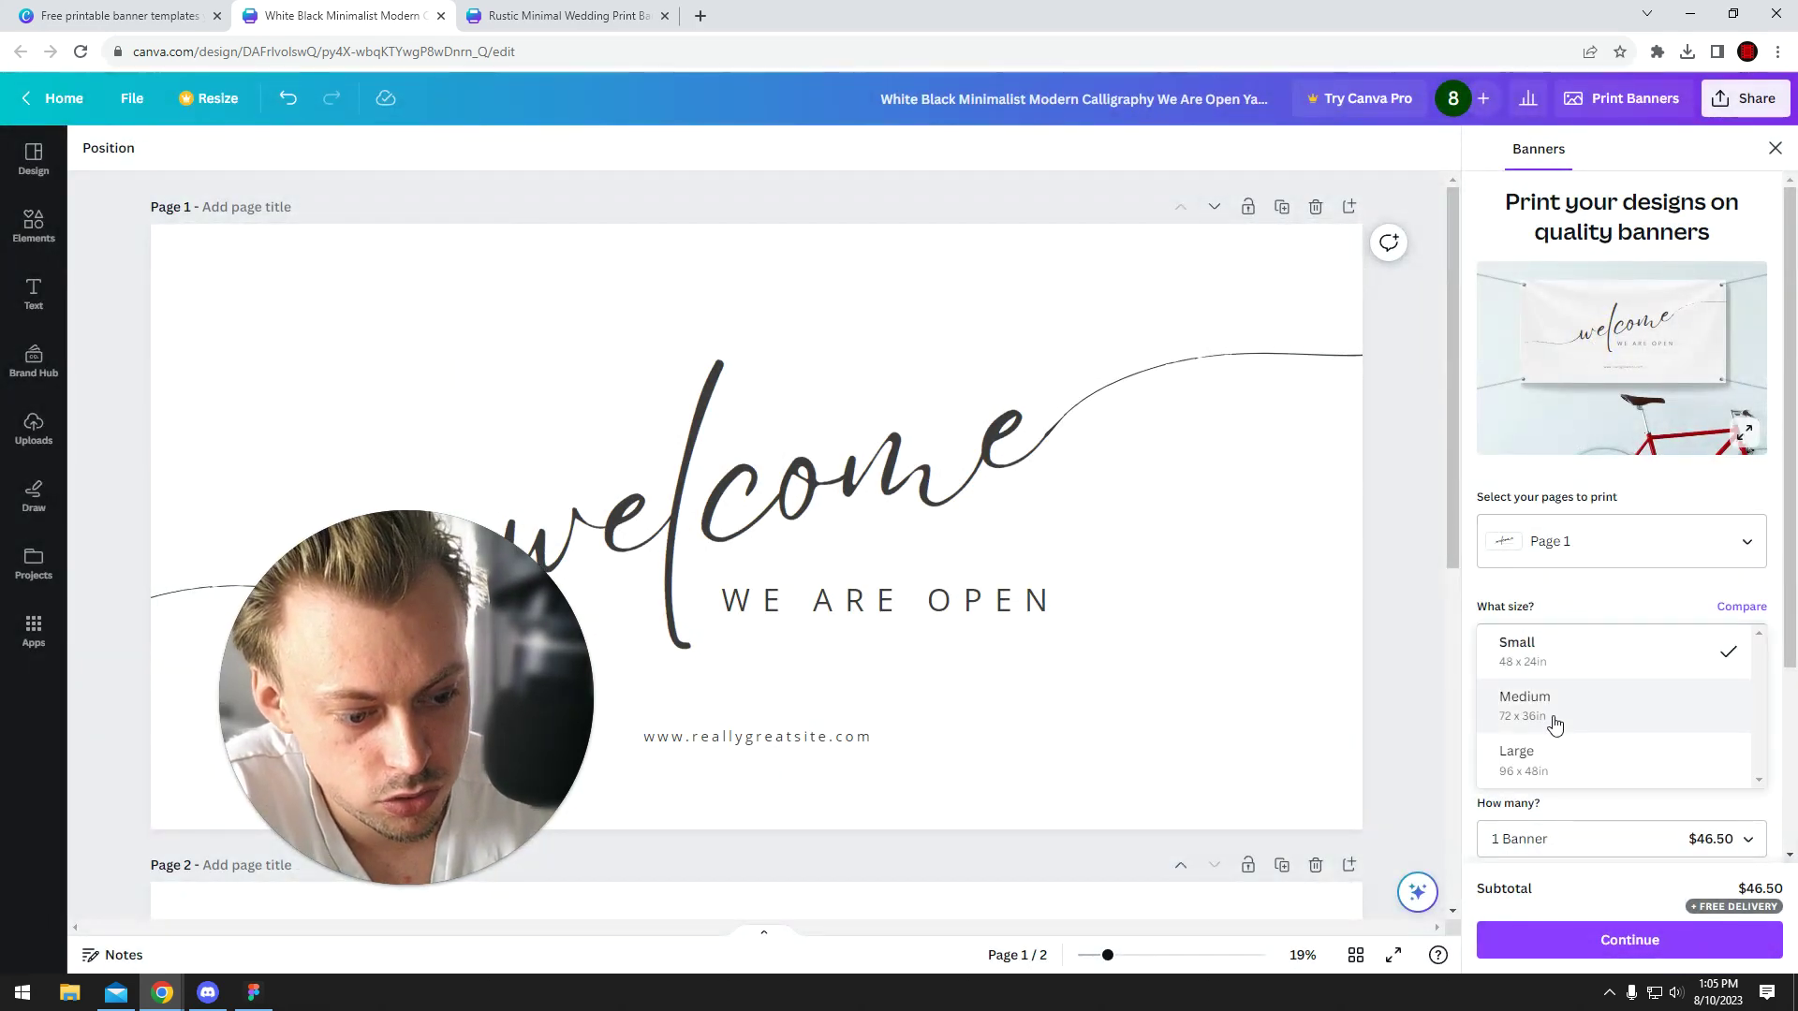
{"action": "left_click", "coordinate": [1586, 702]}
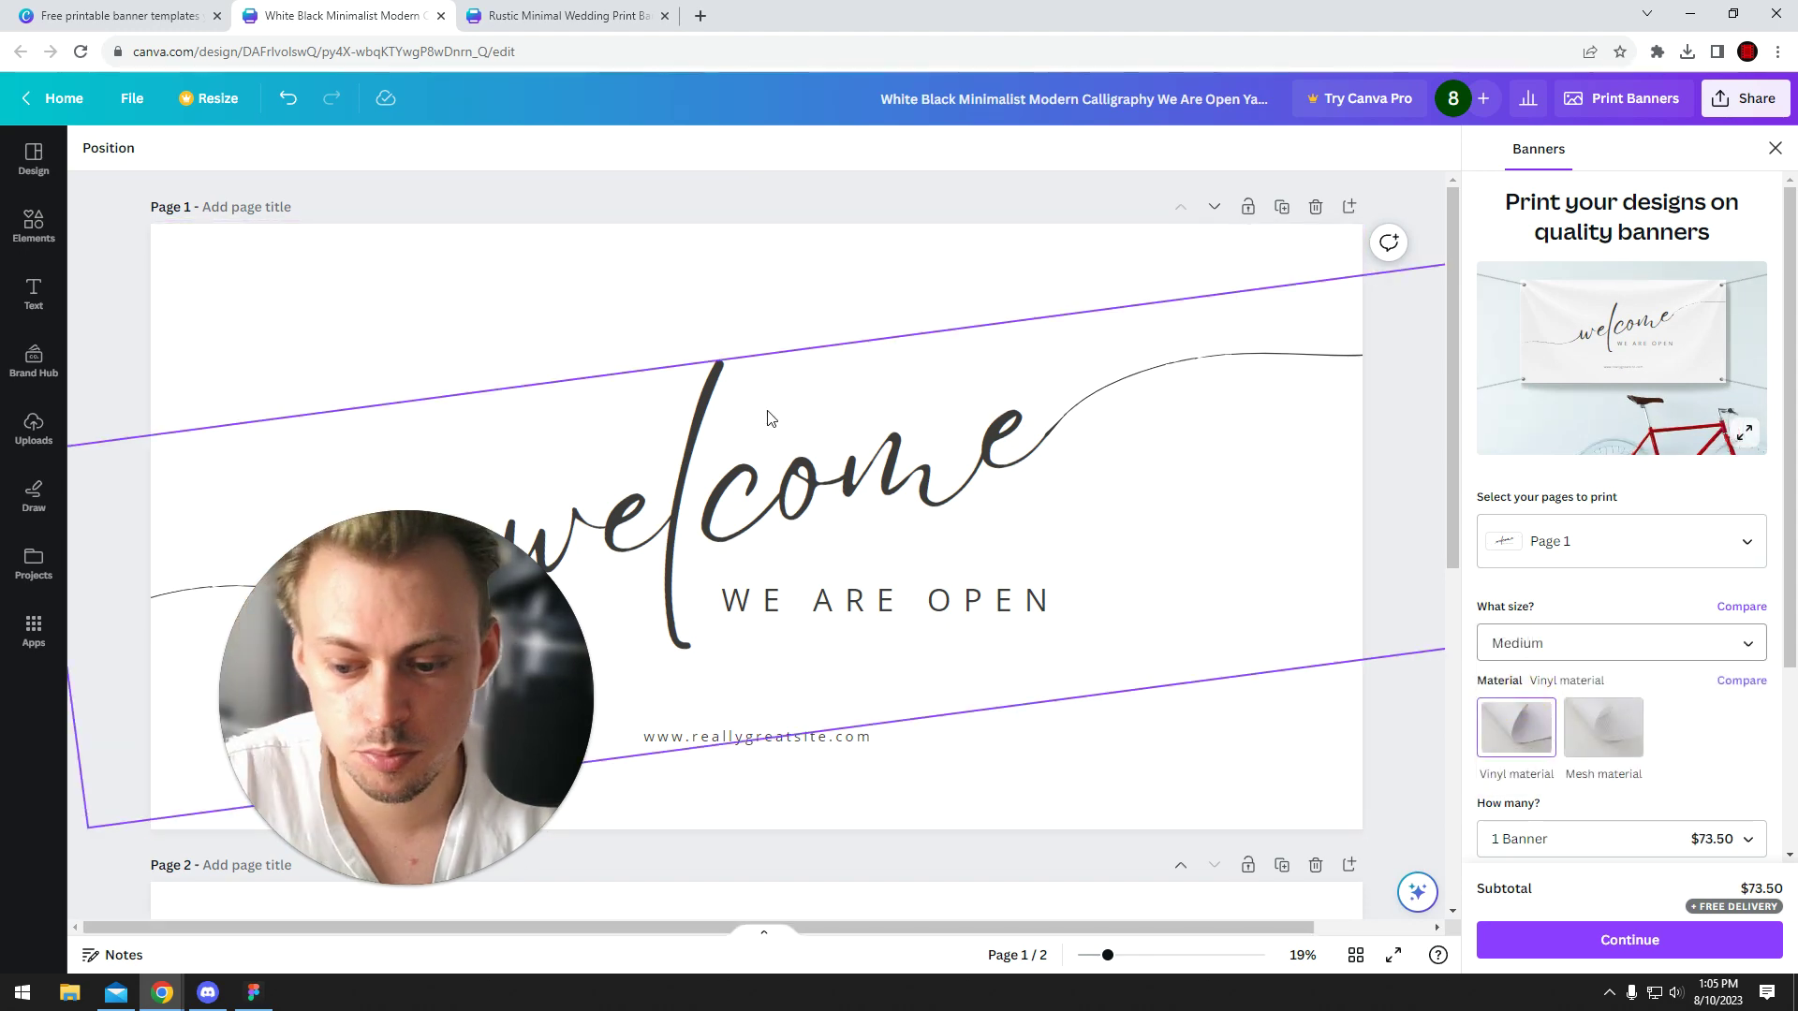
Select the welcome artwork, rescale it and centre it on page 1.
{"action": "scroll", "coordinate": [768, 418], "scroll_direction": "down", "scroll_amount": 3}
{"action": "left_click_drag", "start_coordinate": [1107, 328], "coordinate": [620, 543]}
{"action": "left_click_drag", "start_coordinate": [1192, 547], "coordinate": [1336, 622]}
{"action": "left_click_drag", "start_coordinate": [1042, 358], "coordinate": [960, 309]}
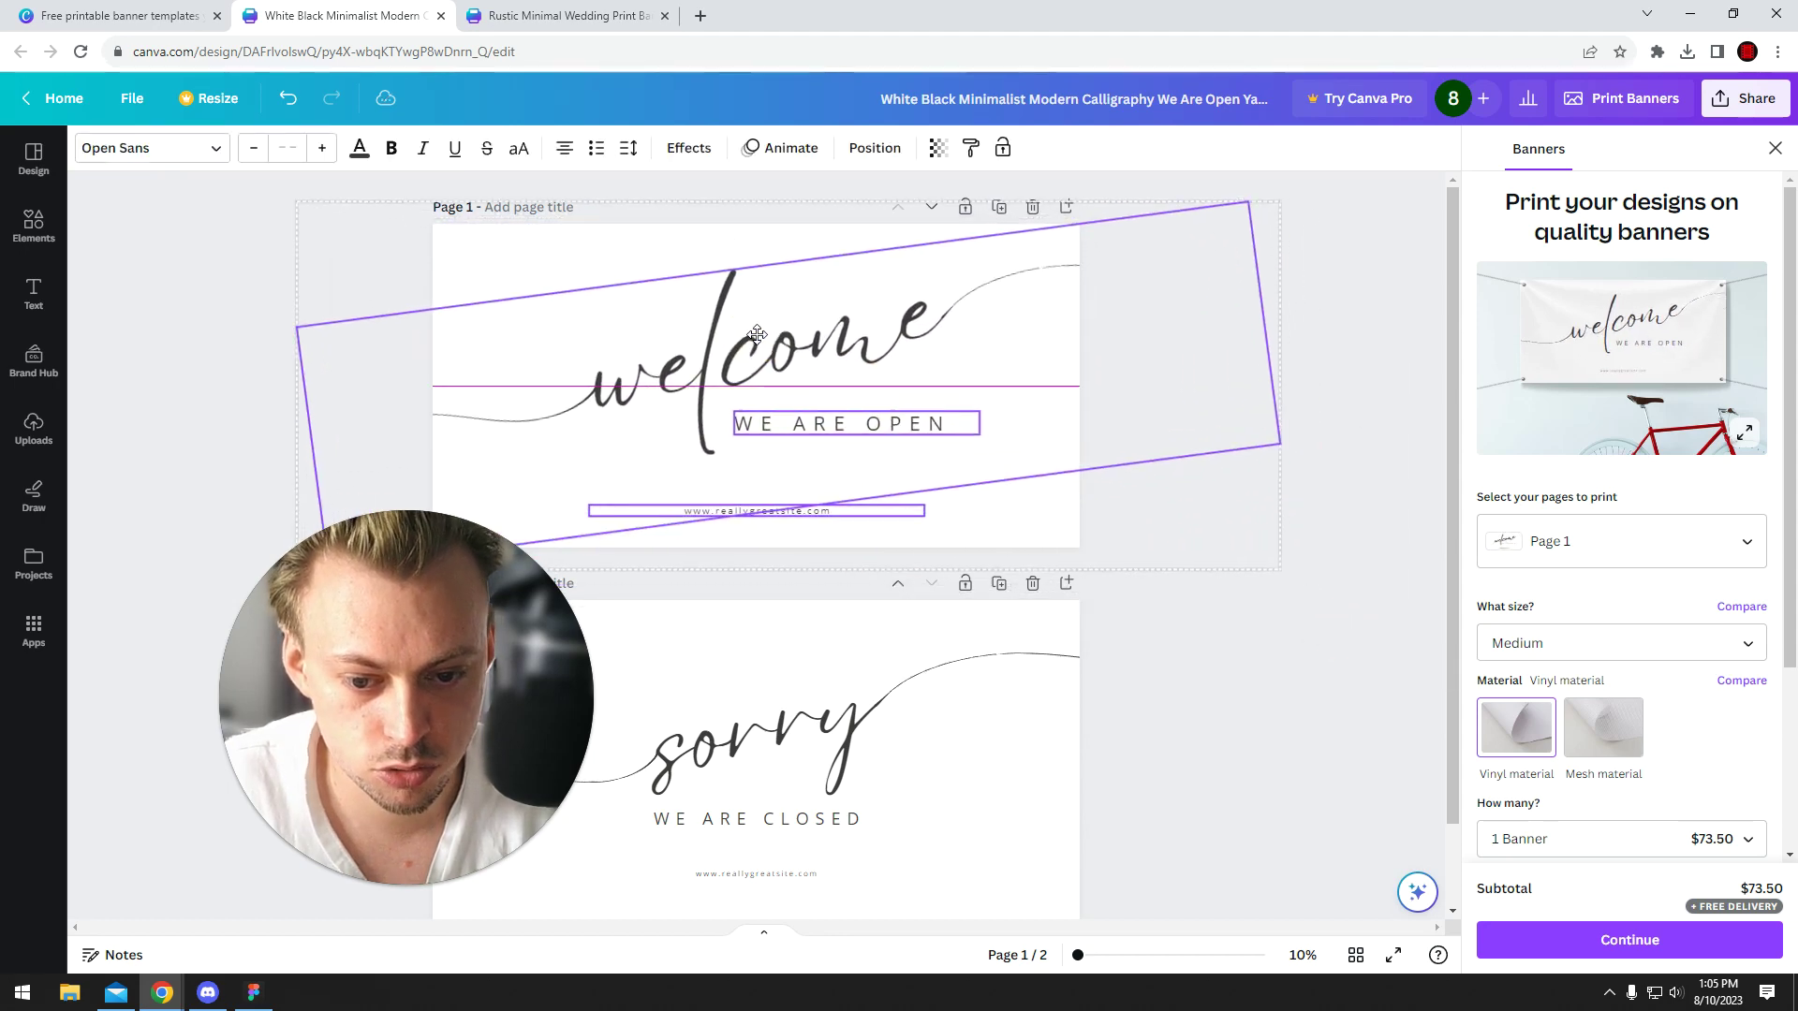
{"action": "left_click_drag", "start_coordinate": [1274, 193], "coordinate": [931, 305]}
{"action": "left_click_drag", "start_coordinate": [814, 321], "coordinate": [790, 336]}
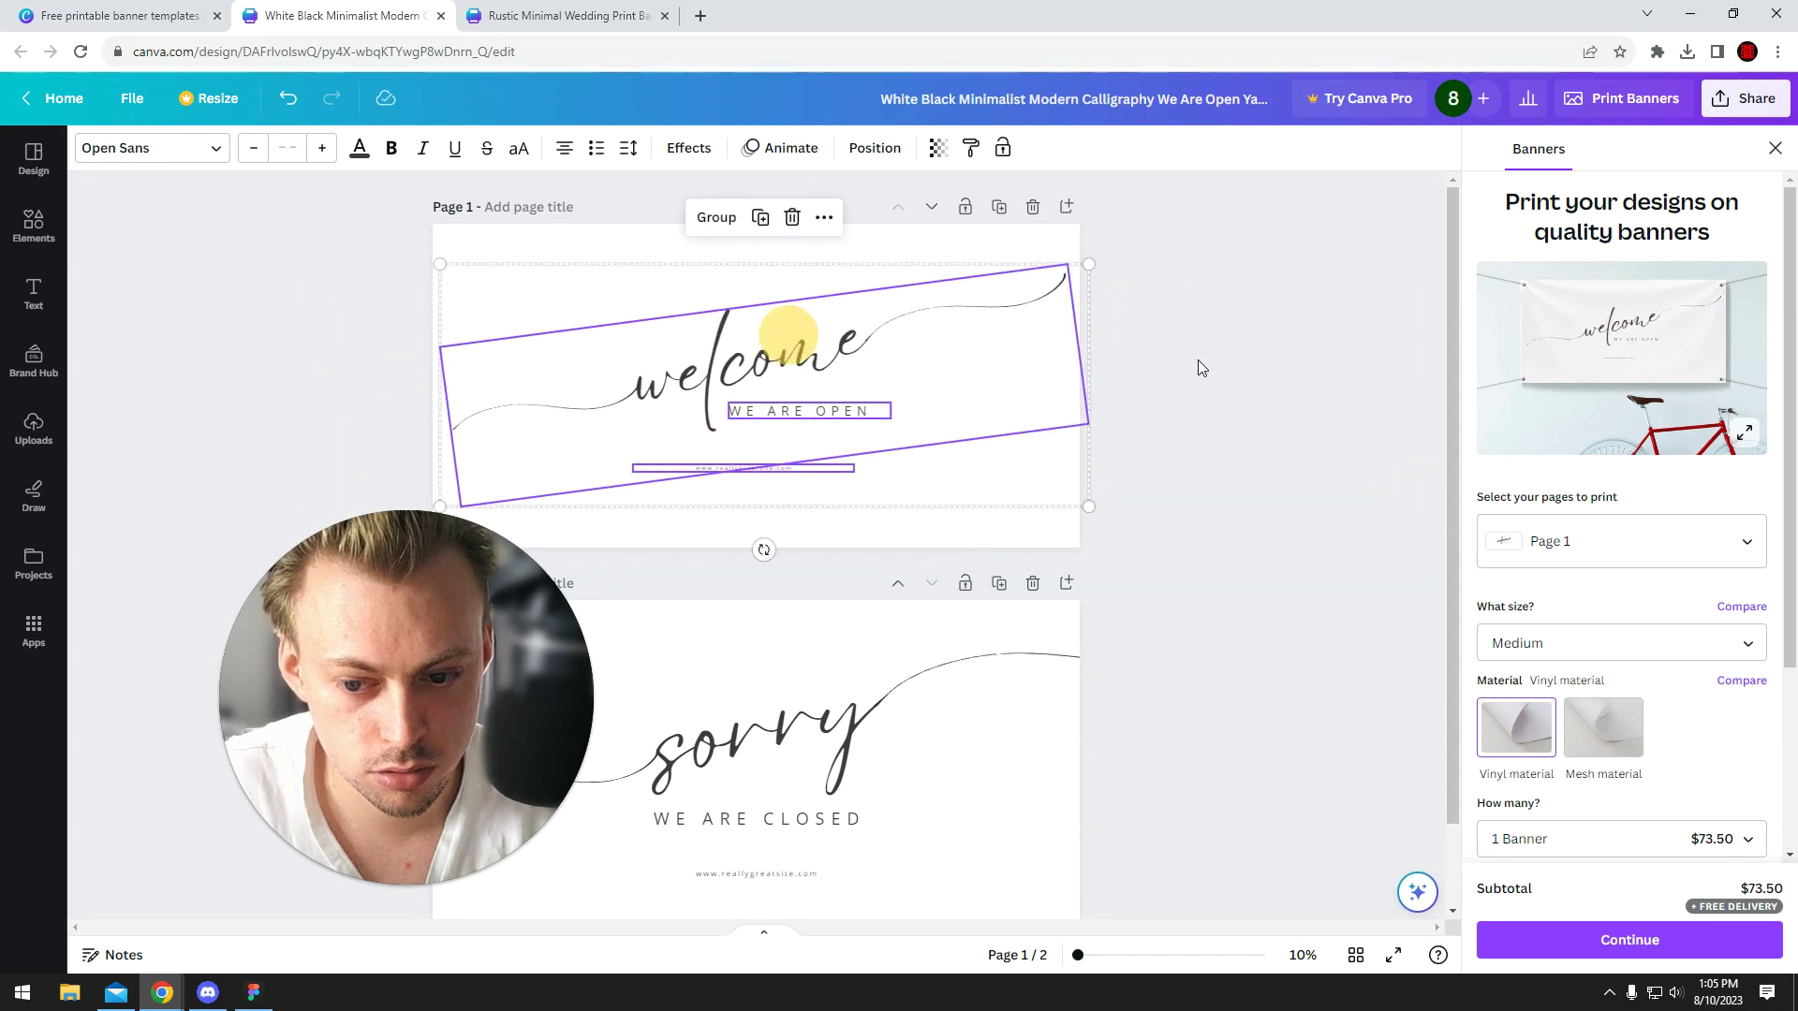
{"action": "left_click", "coordinate": [1271, 362]}
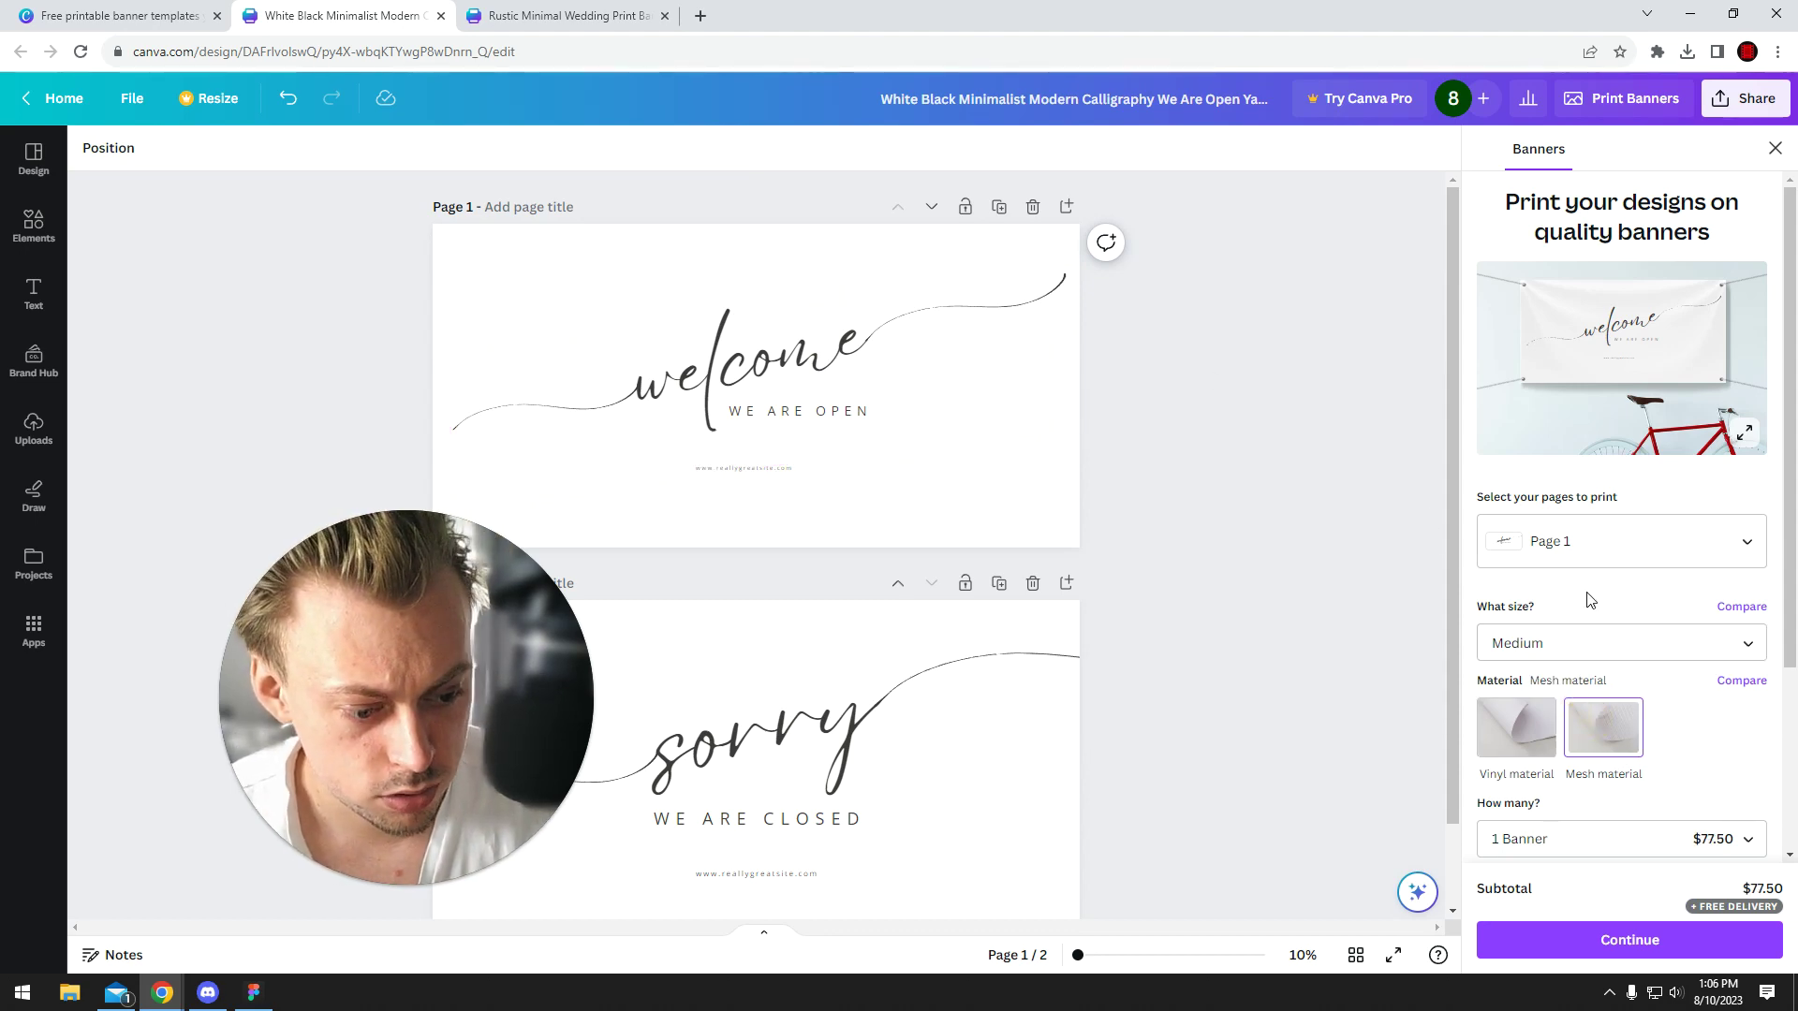
Review the banner sizes, then return to the Yard Sign template results tab.
{"action": "left_click", "coordinate": [1554, 639]}
{"action": "scroll", "coordinate": [1686, 768], "scroll_direction": "down", "scroll_amount": 3}
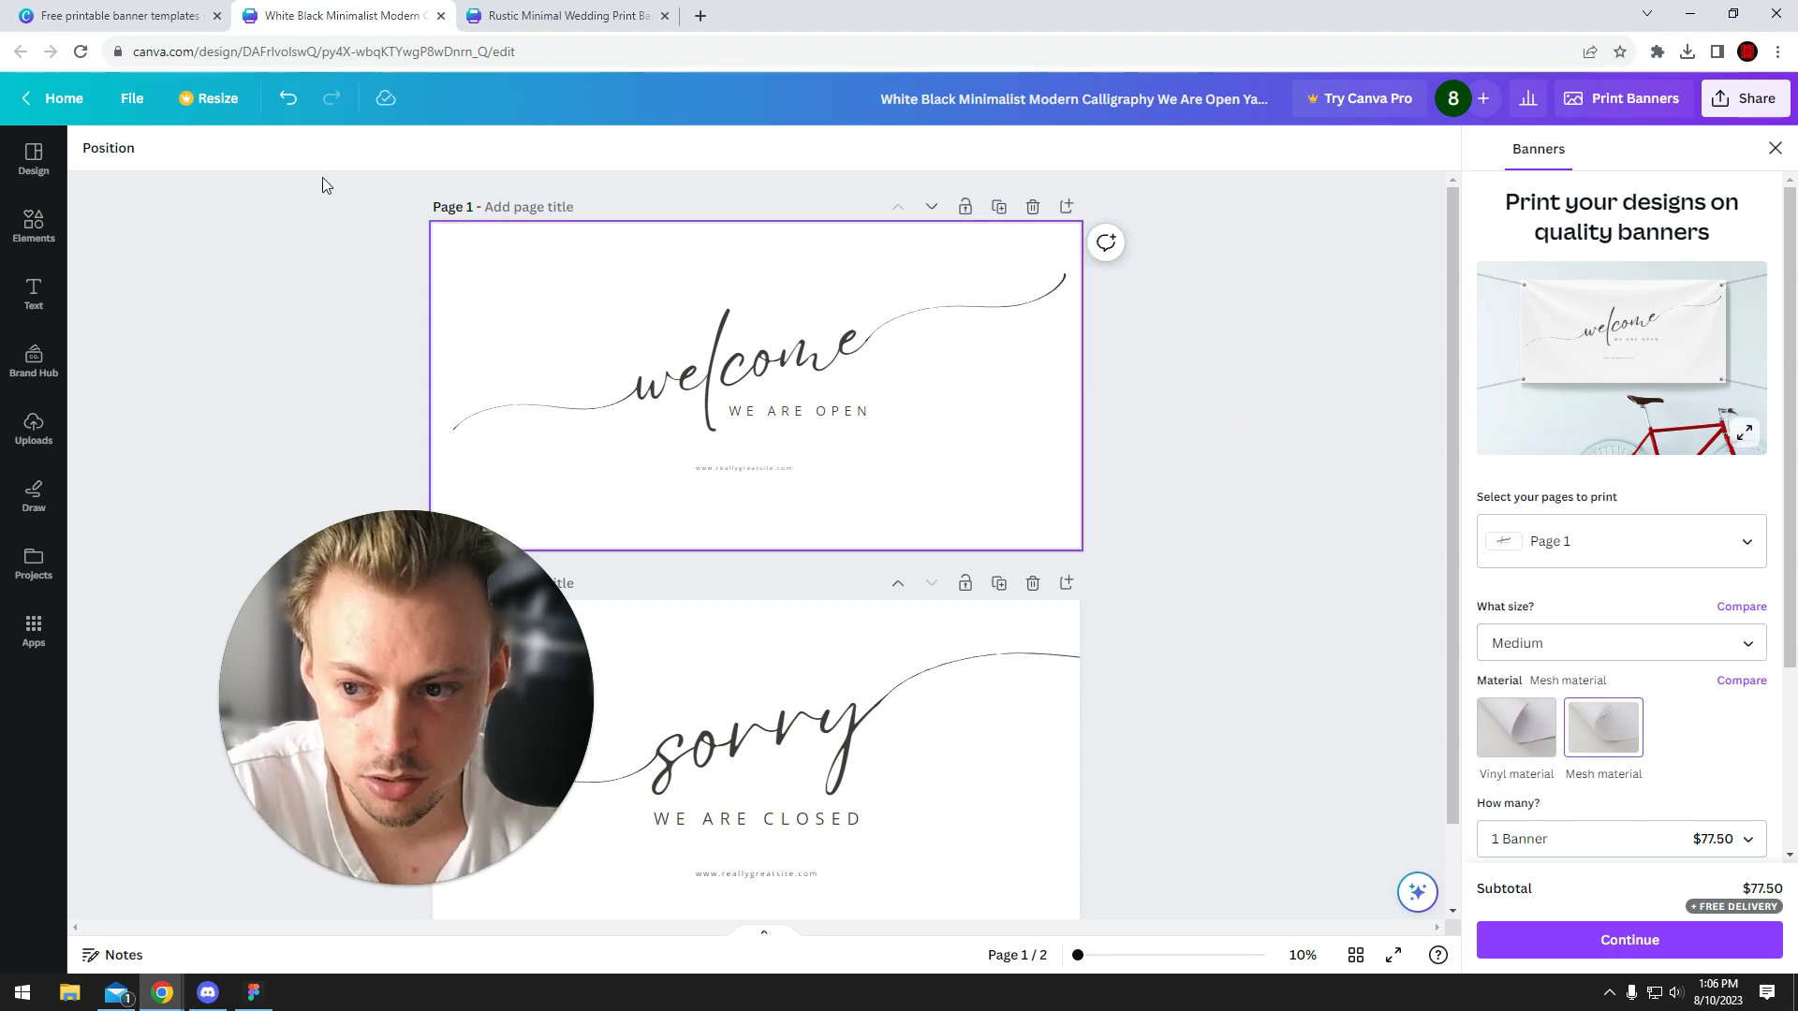
{"action": "left_click", "coordinate": [221, 18]}
{"action": "left_click", "coordinate": [120, 162]}
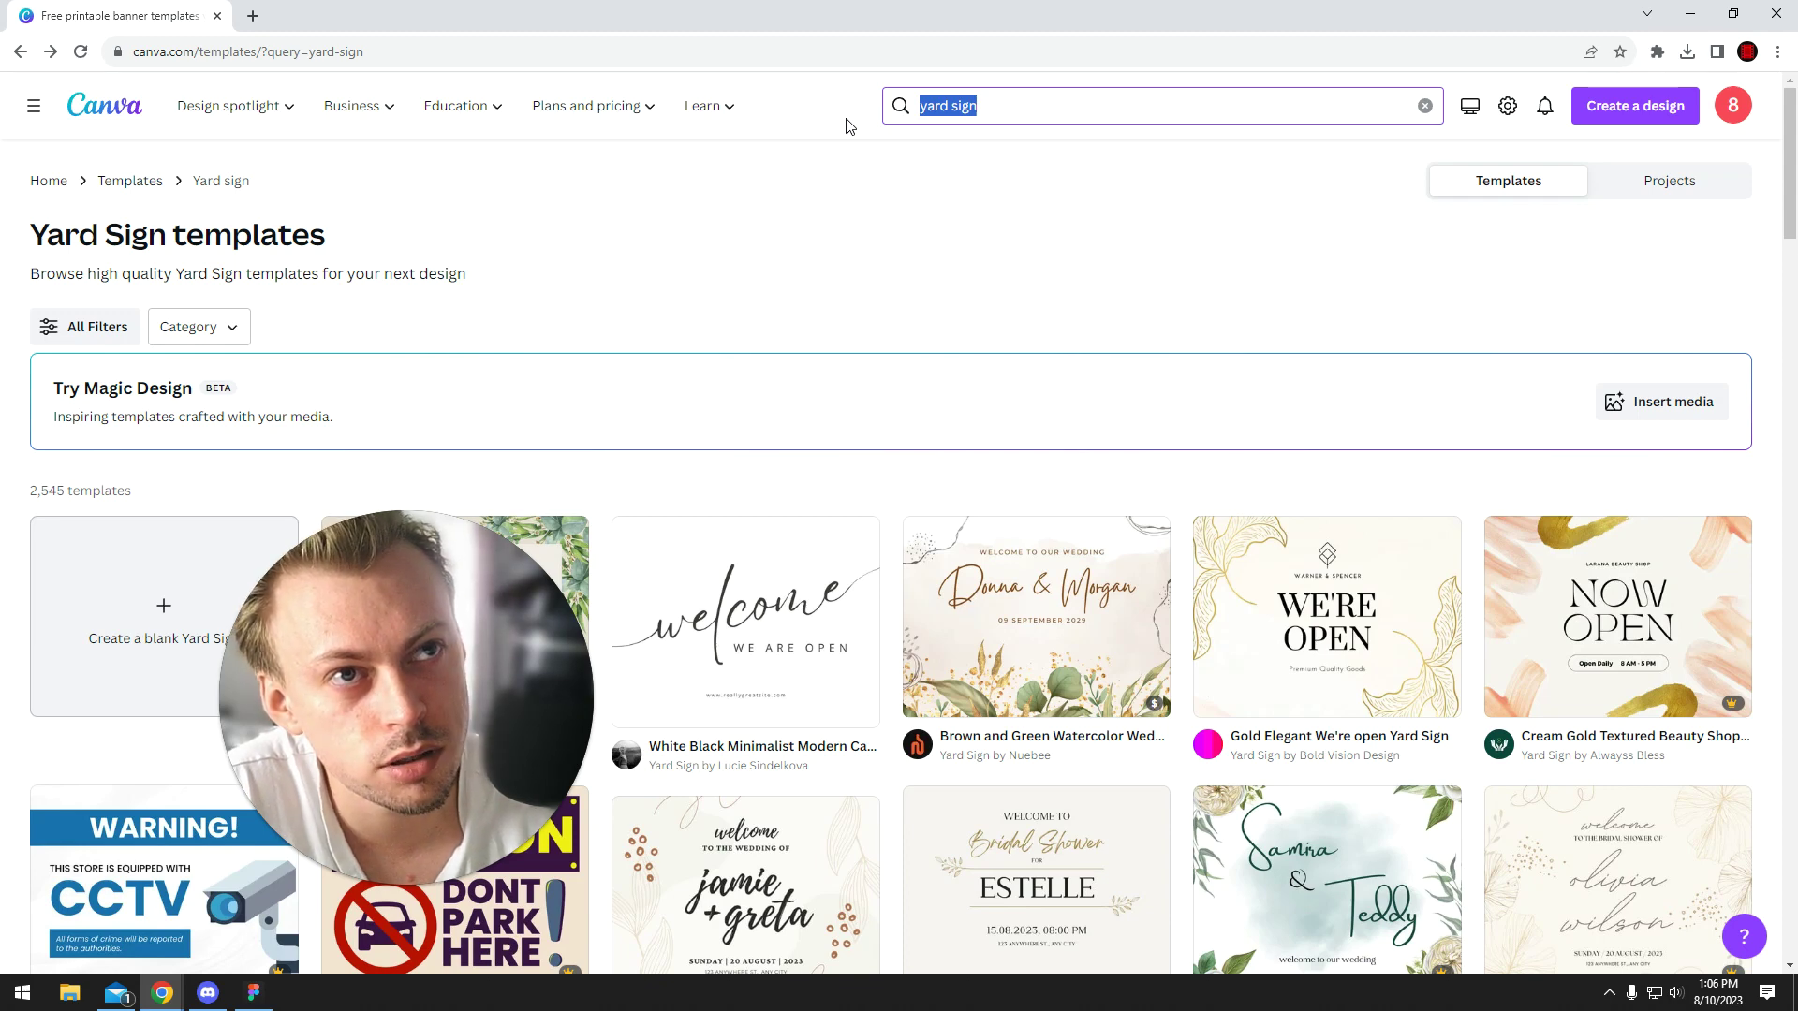
Search templates for 'event banner' and browse the results.
{"action": "mouse_move", "coordinate": [735, 108]}
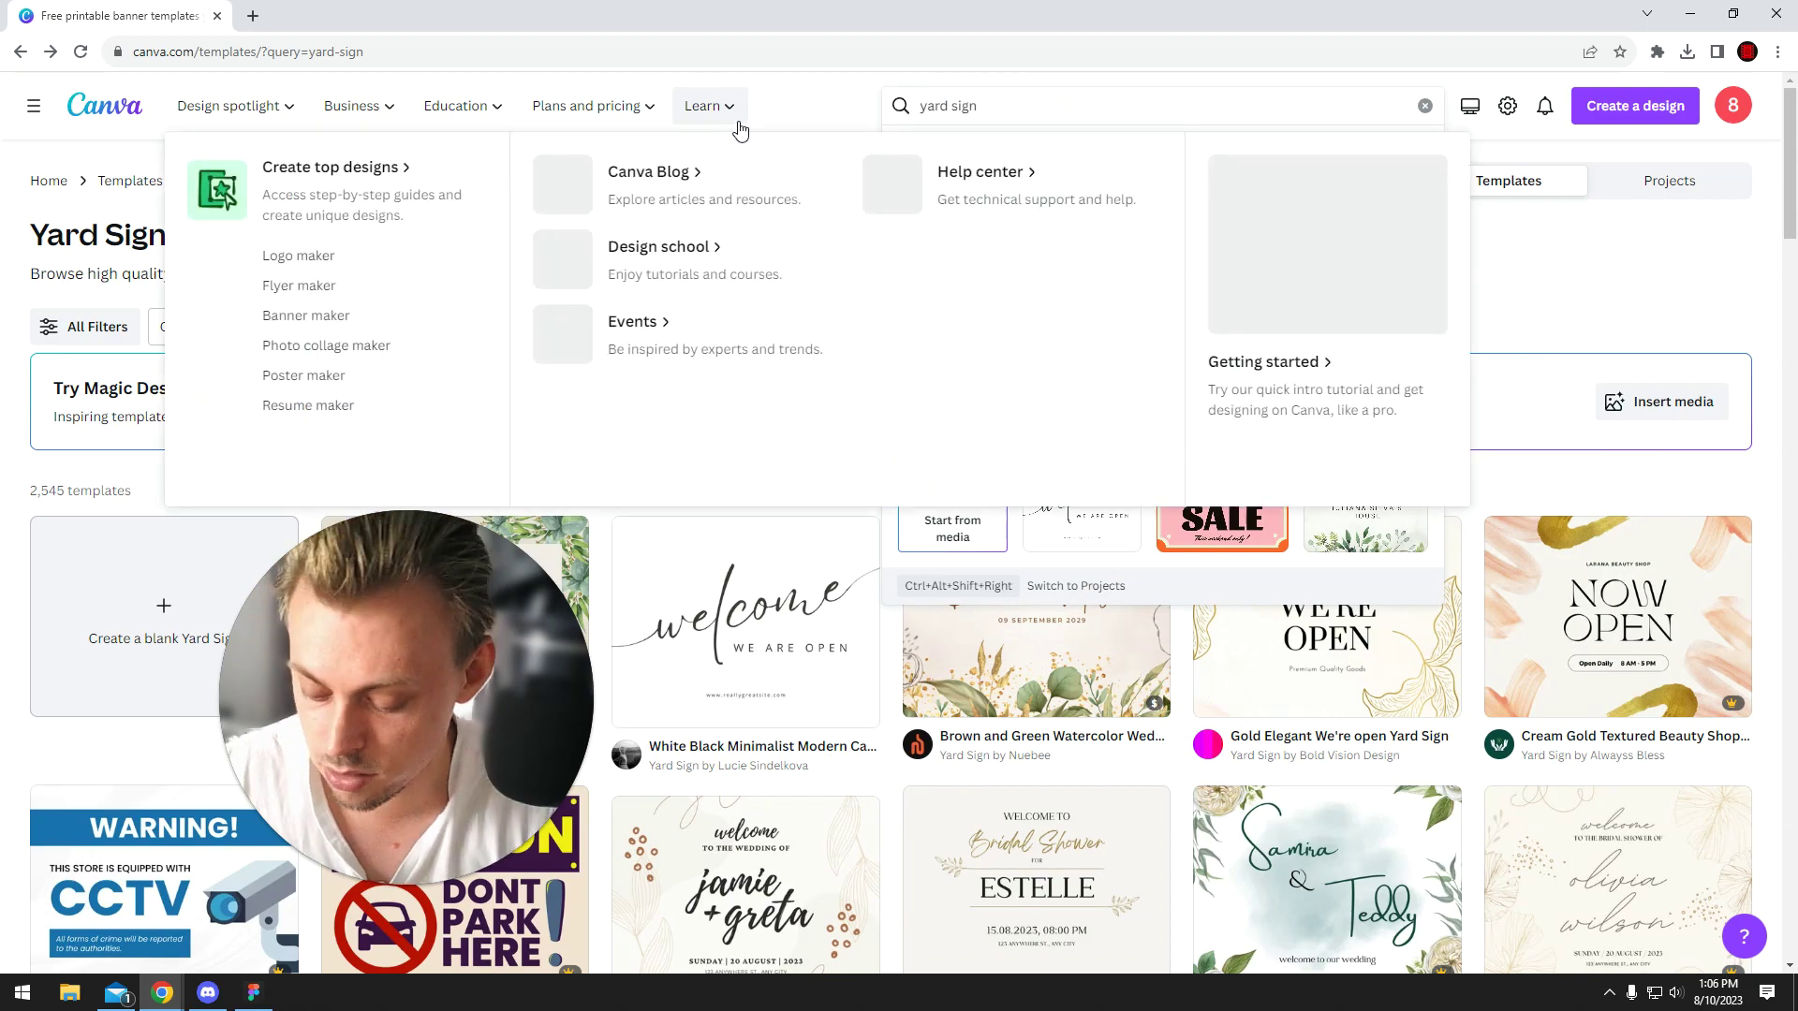
{"action": "scroll", "coordinate": [740, 128], "scroll_direction": "down", "scroll_amount": 8}
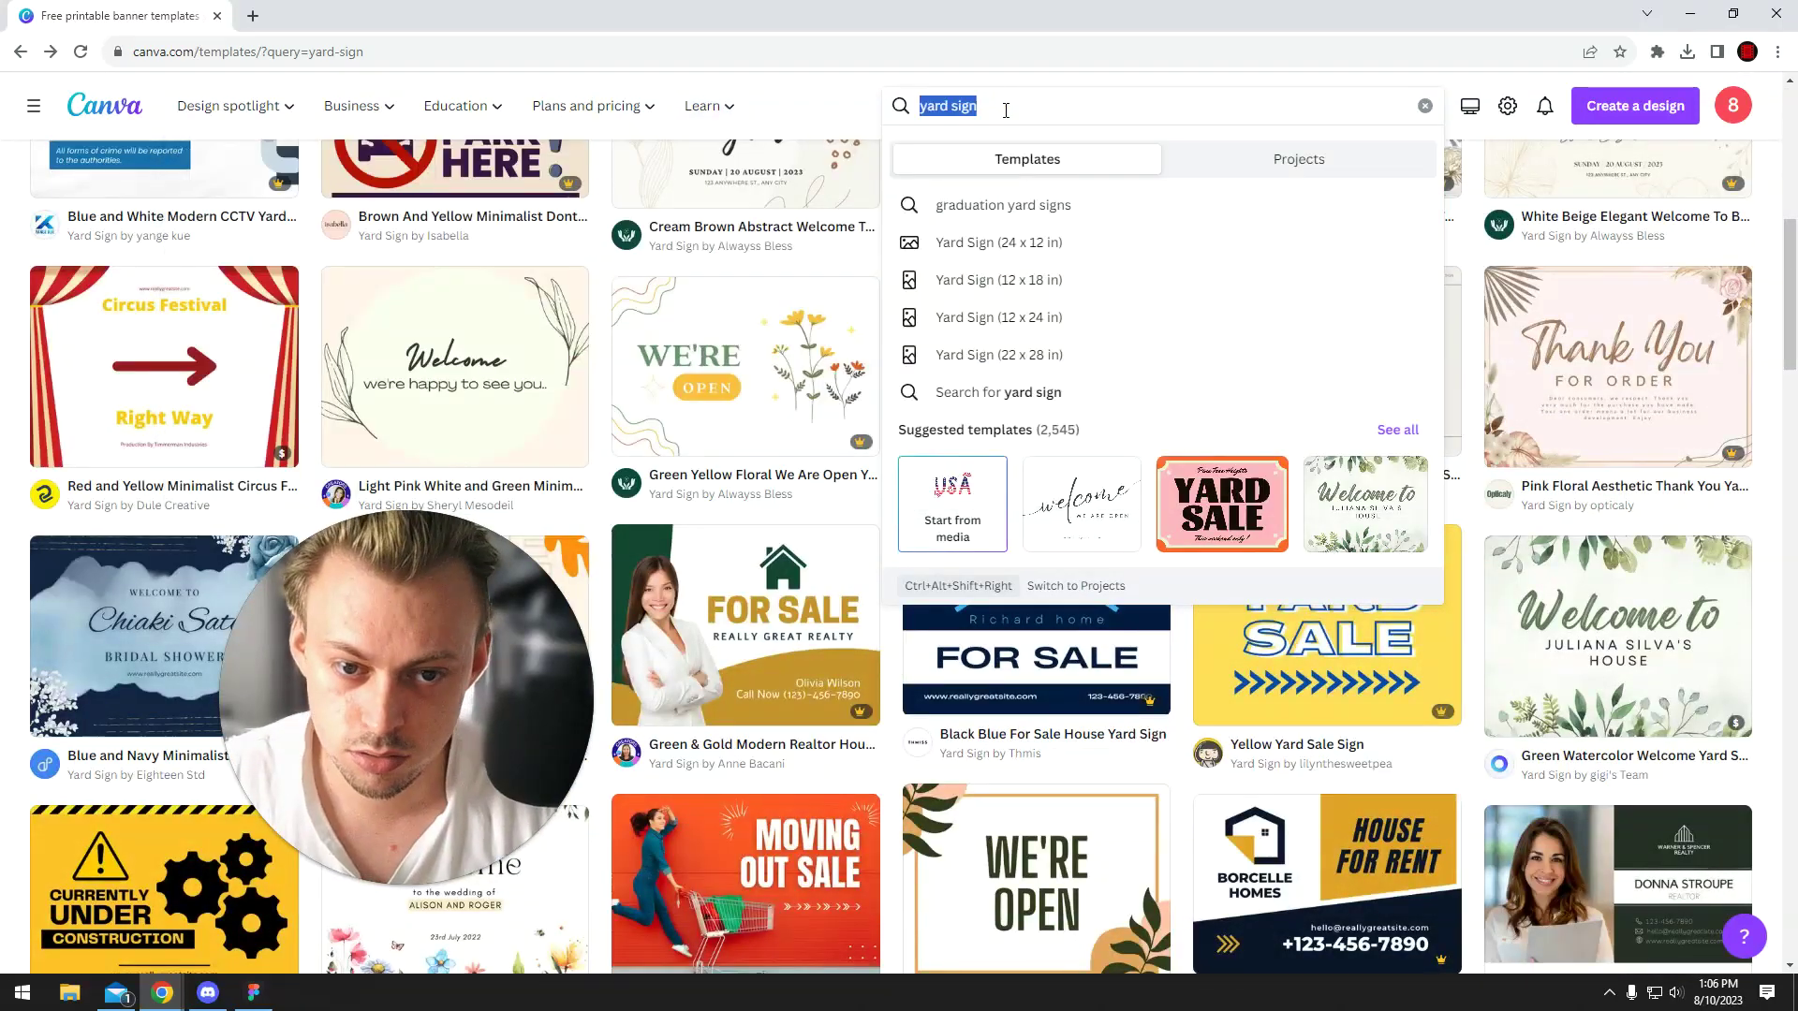
{"action": "type", "text": "event banner"}
{"action": "key", "text": "Return"}
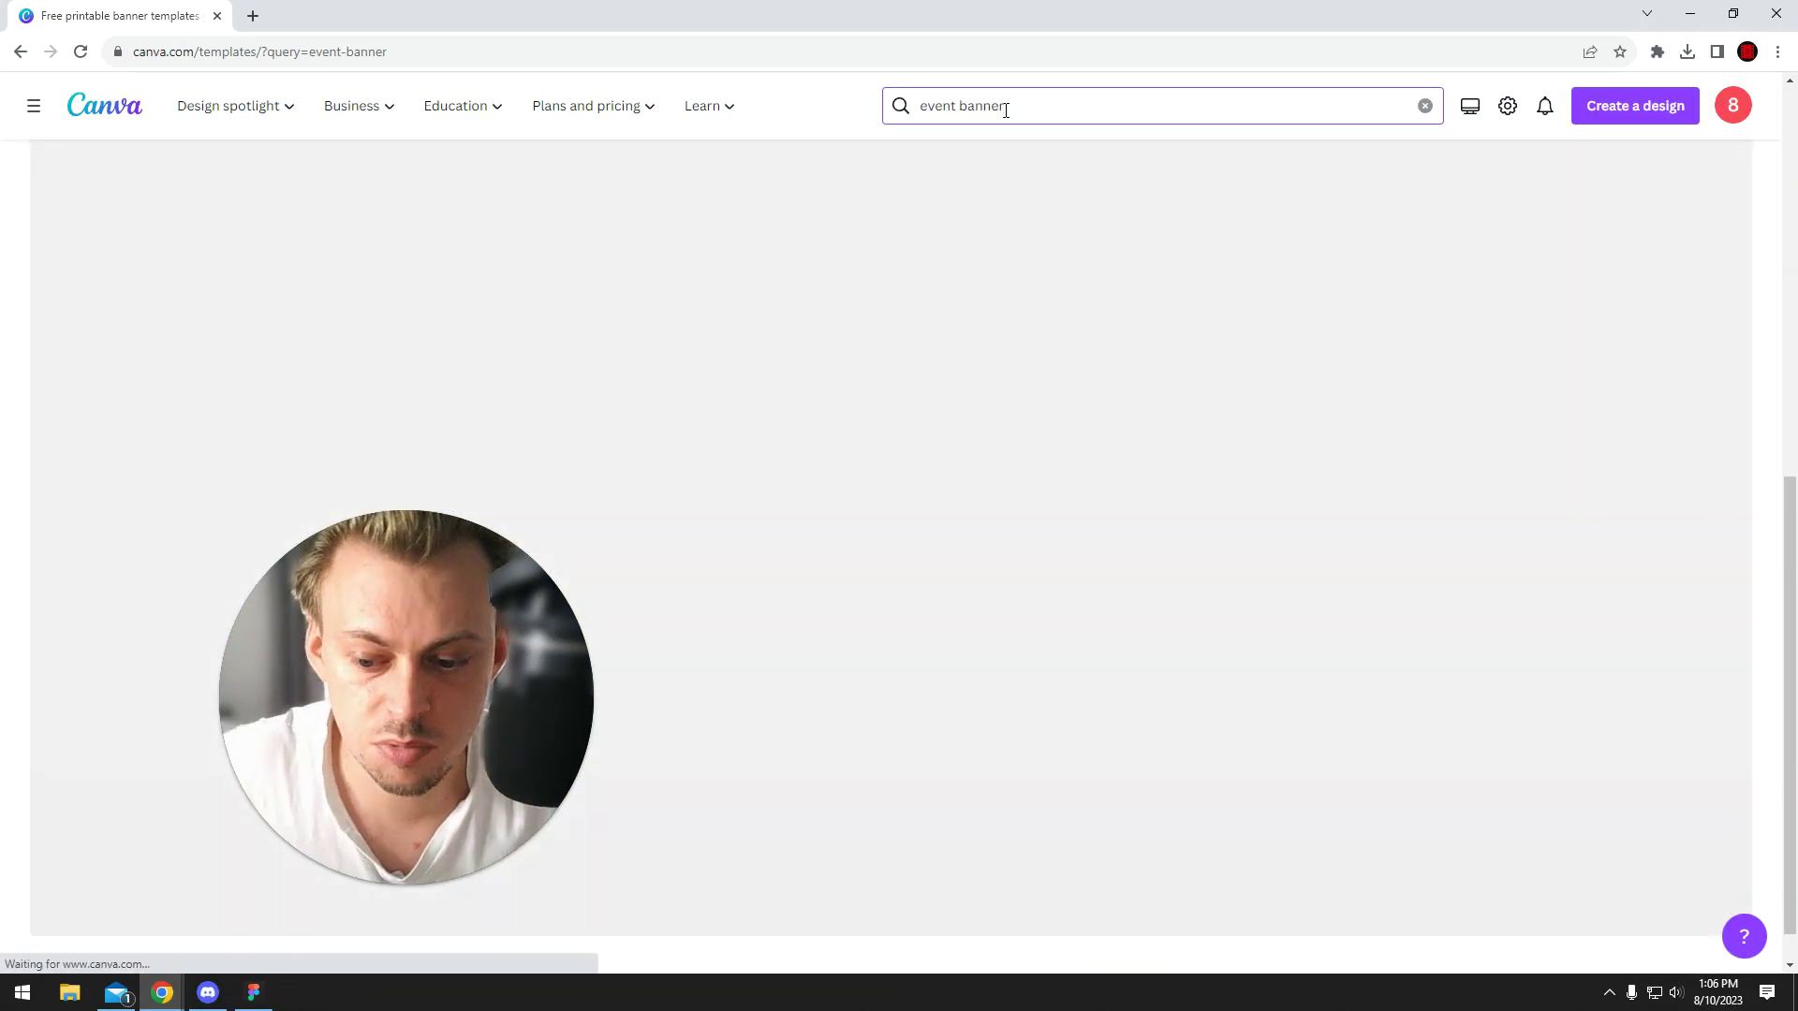
{"action": "scroll", "coordinate": [989, 205], "scroll_direction": "down", "scroll_amount": 4}
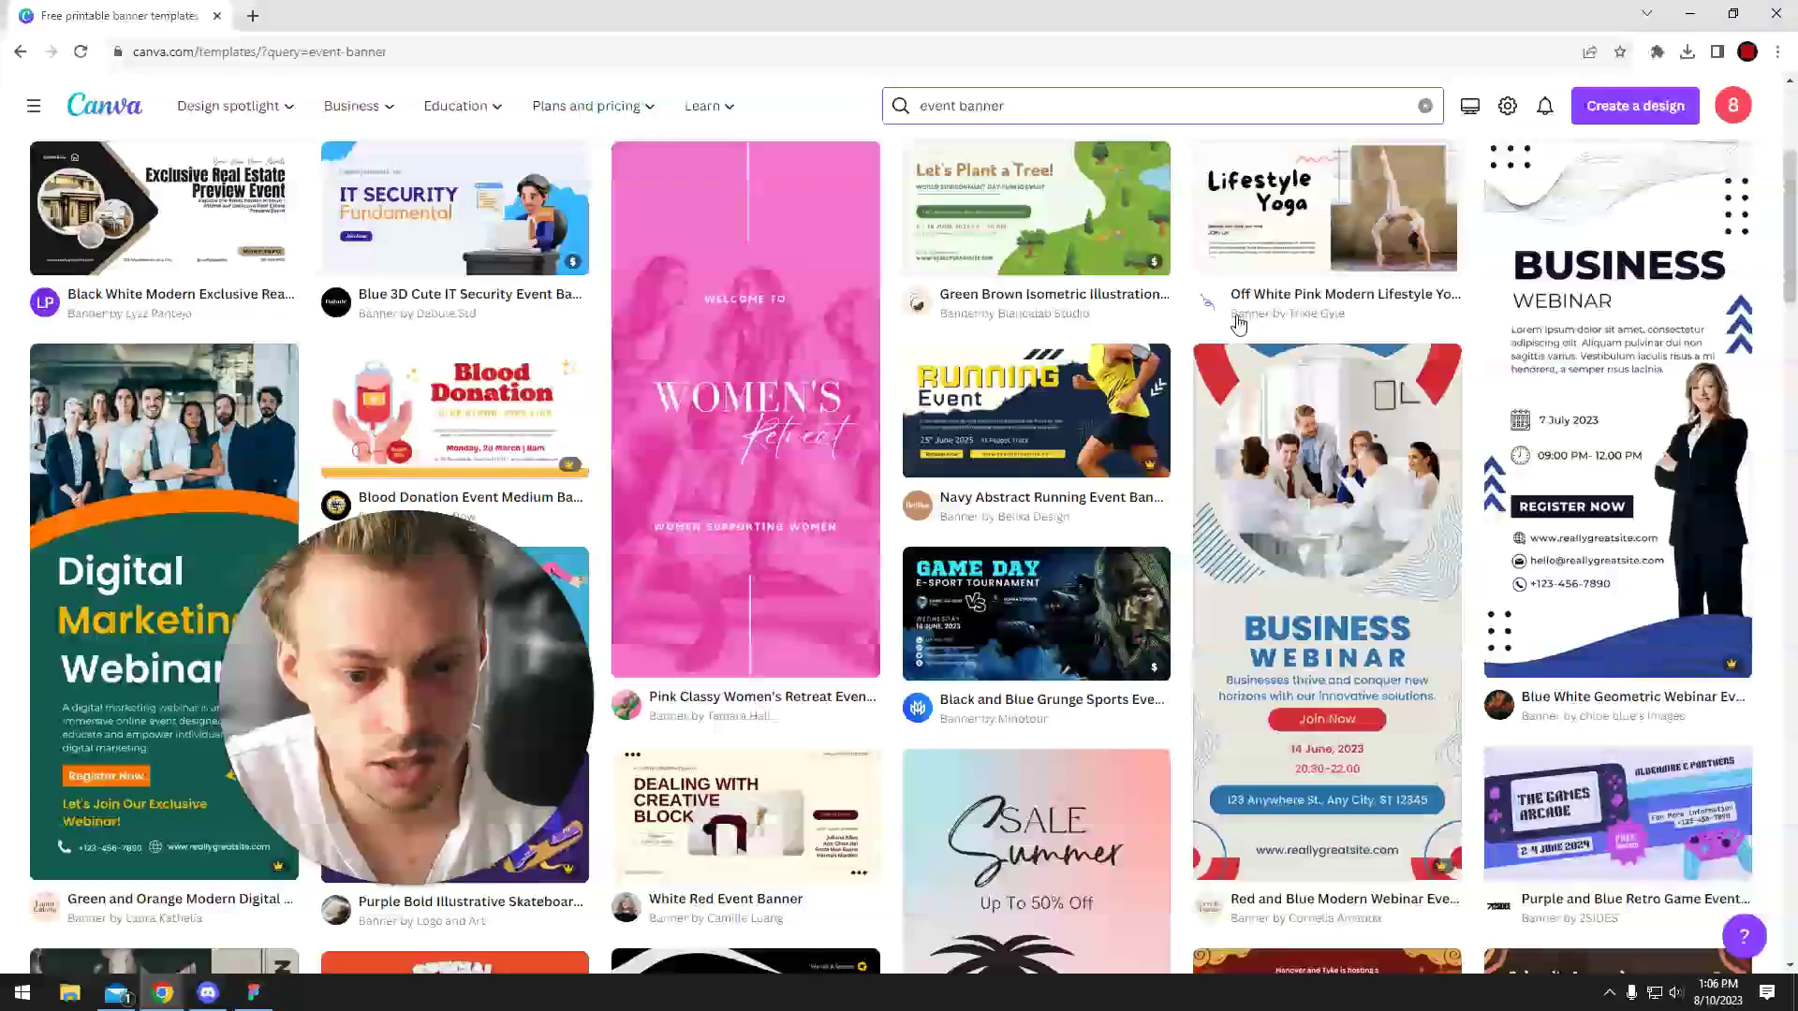
{"action": "scroll", "coordinate": [1402, 464], "scroll_direction": "up", "scroll_amount": 2}
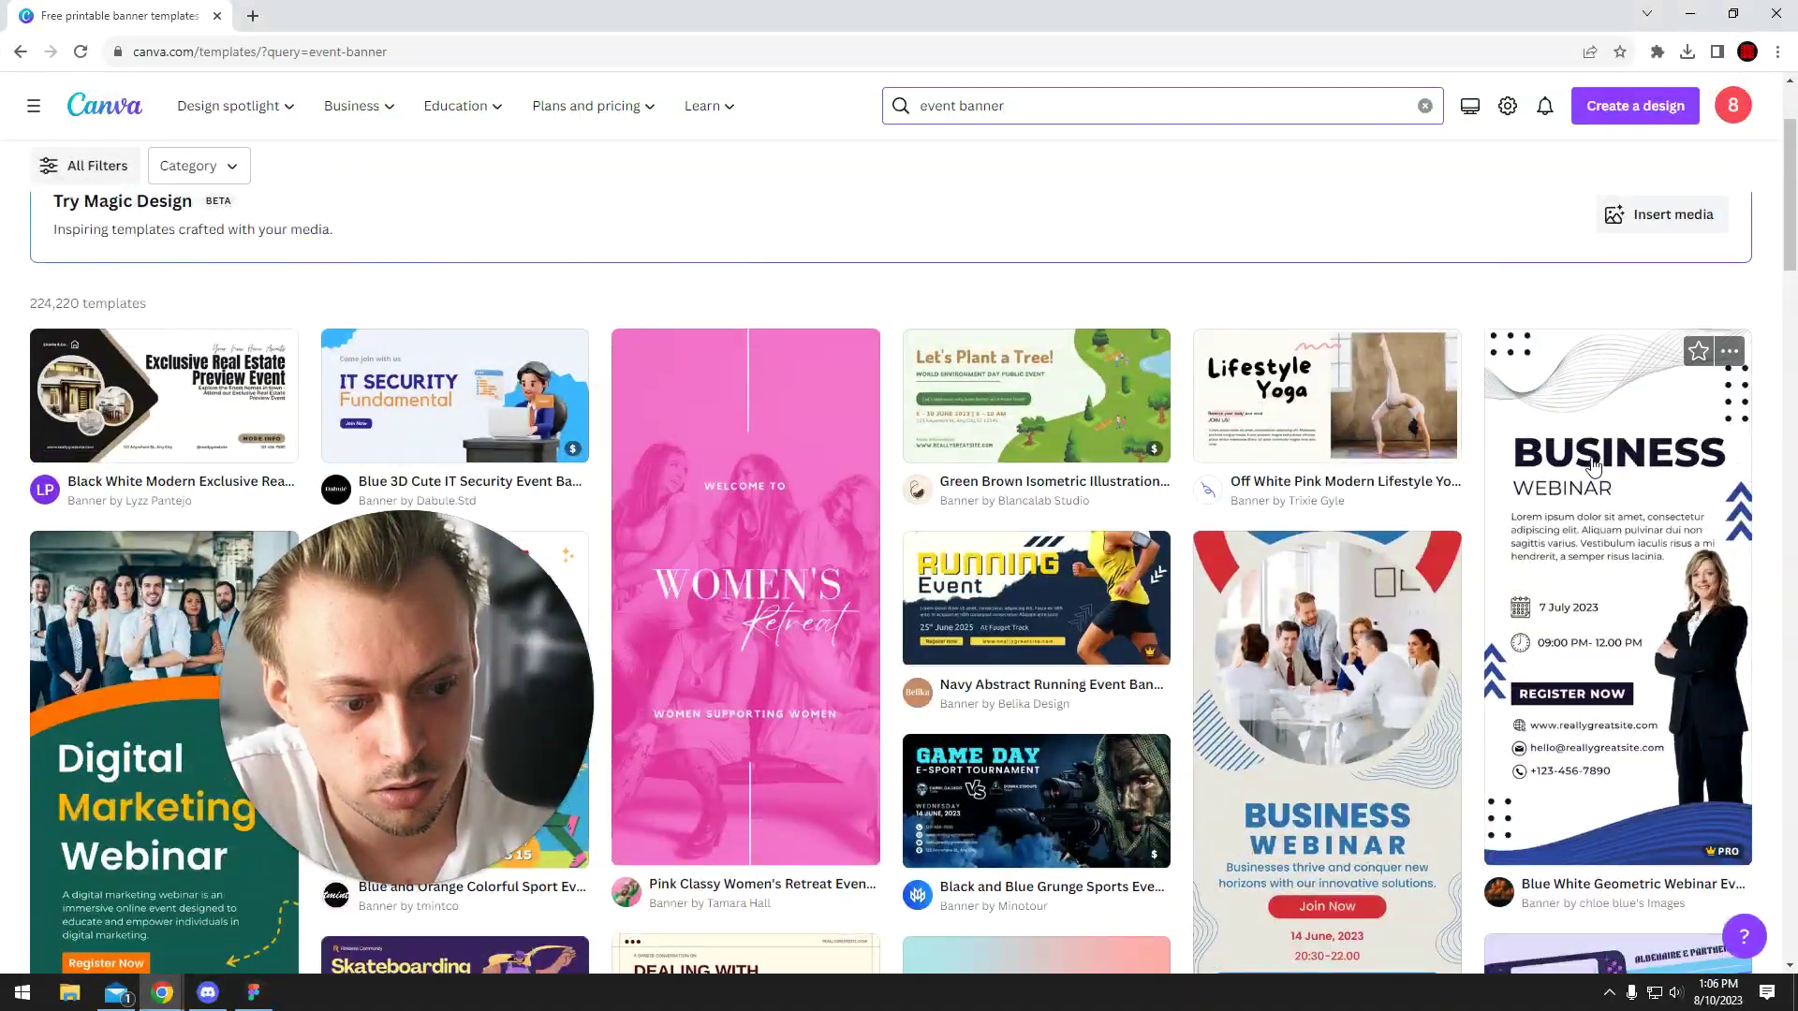
{"action": "scroll", "coordinate": [1592, 466], "scroll_direction": "down", "scroll_amount": 4}
{"action": "scroll", "coordinate": [652, 465], "scroll_direction": "up", "scroll_amount": 4}
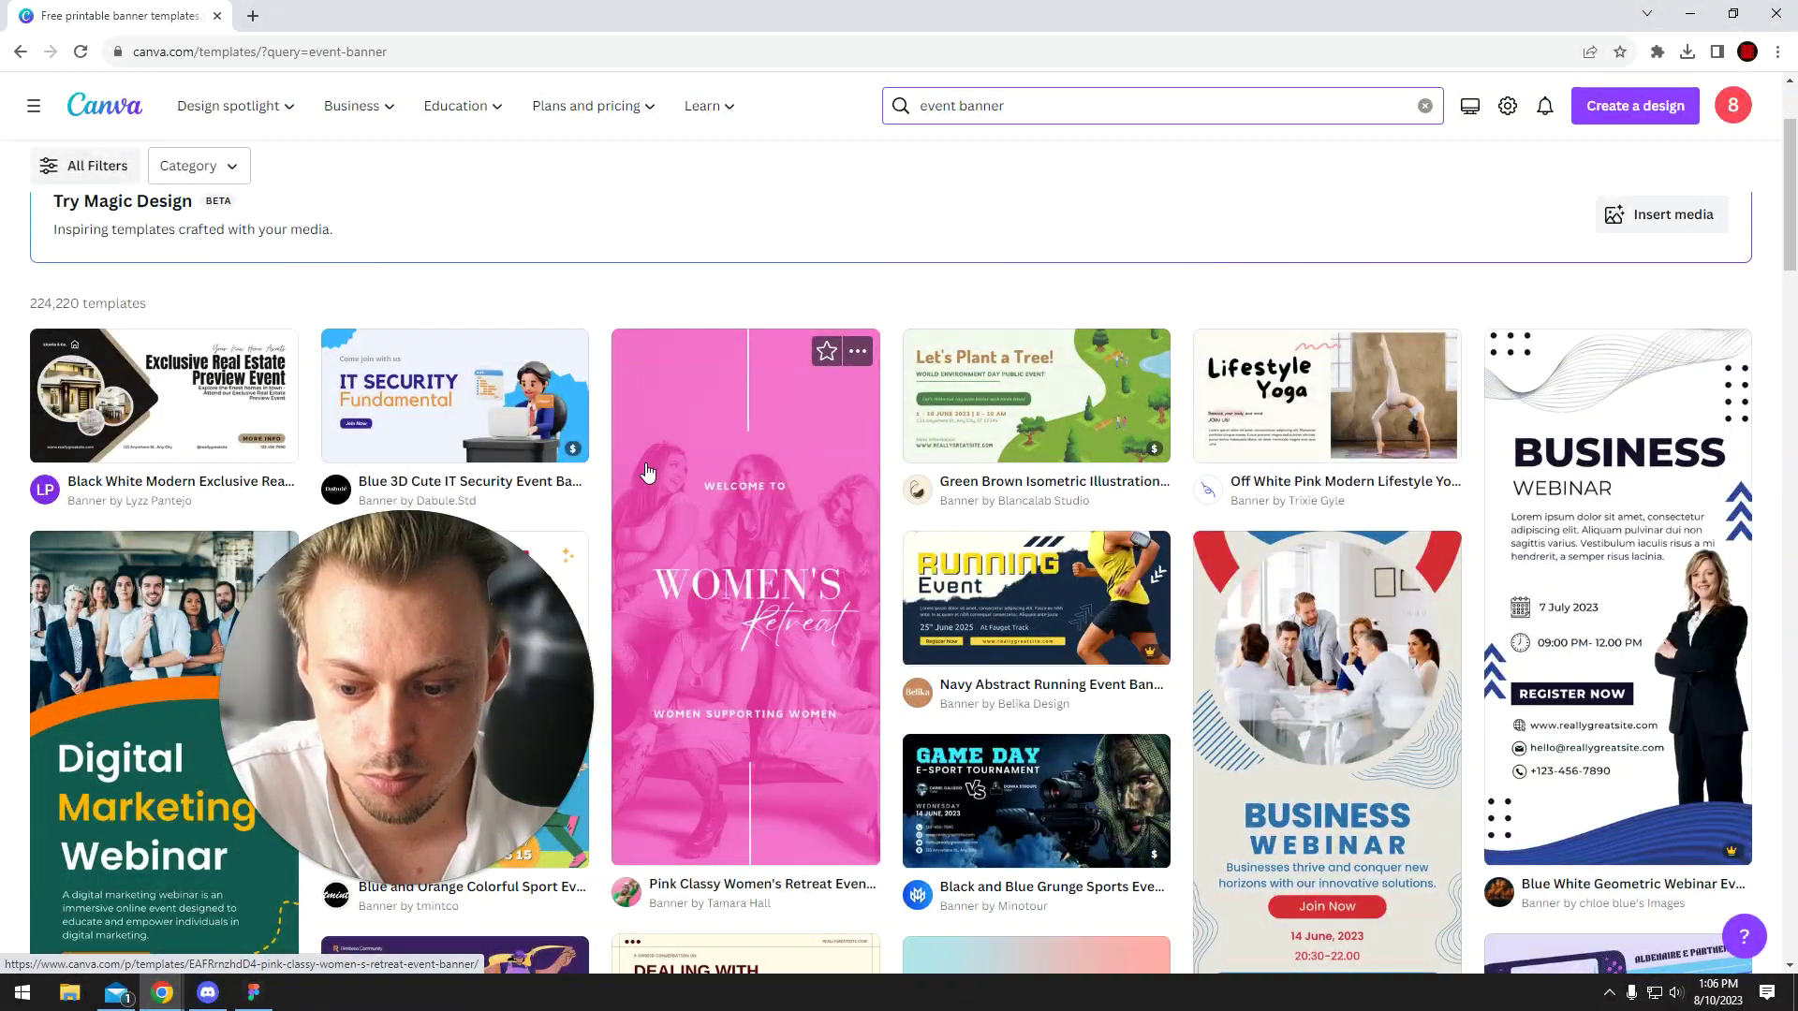
{"action": "left_click", "coordinate": [91, 302]}
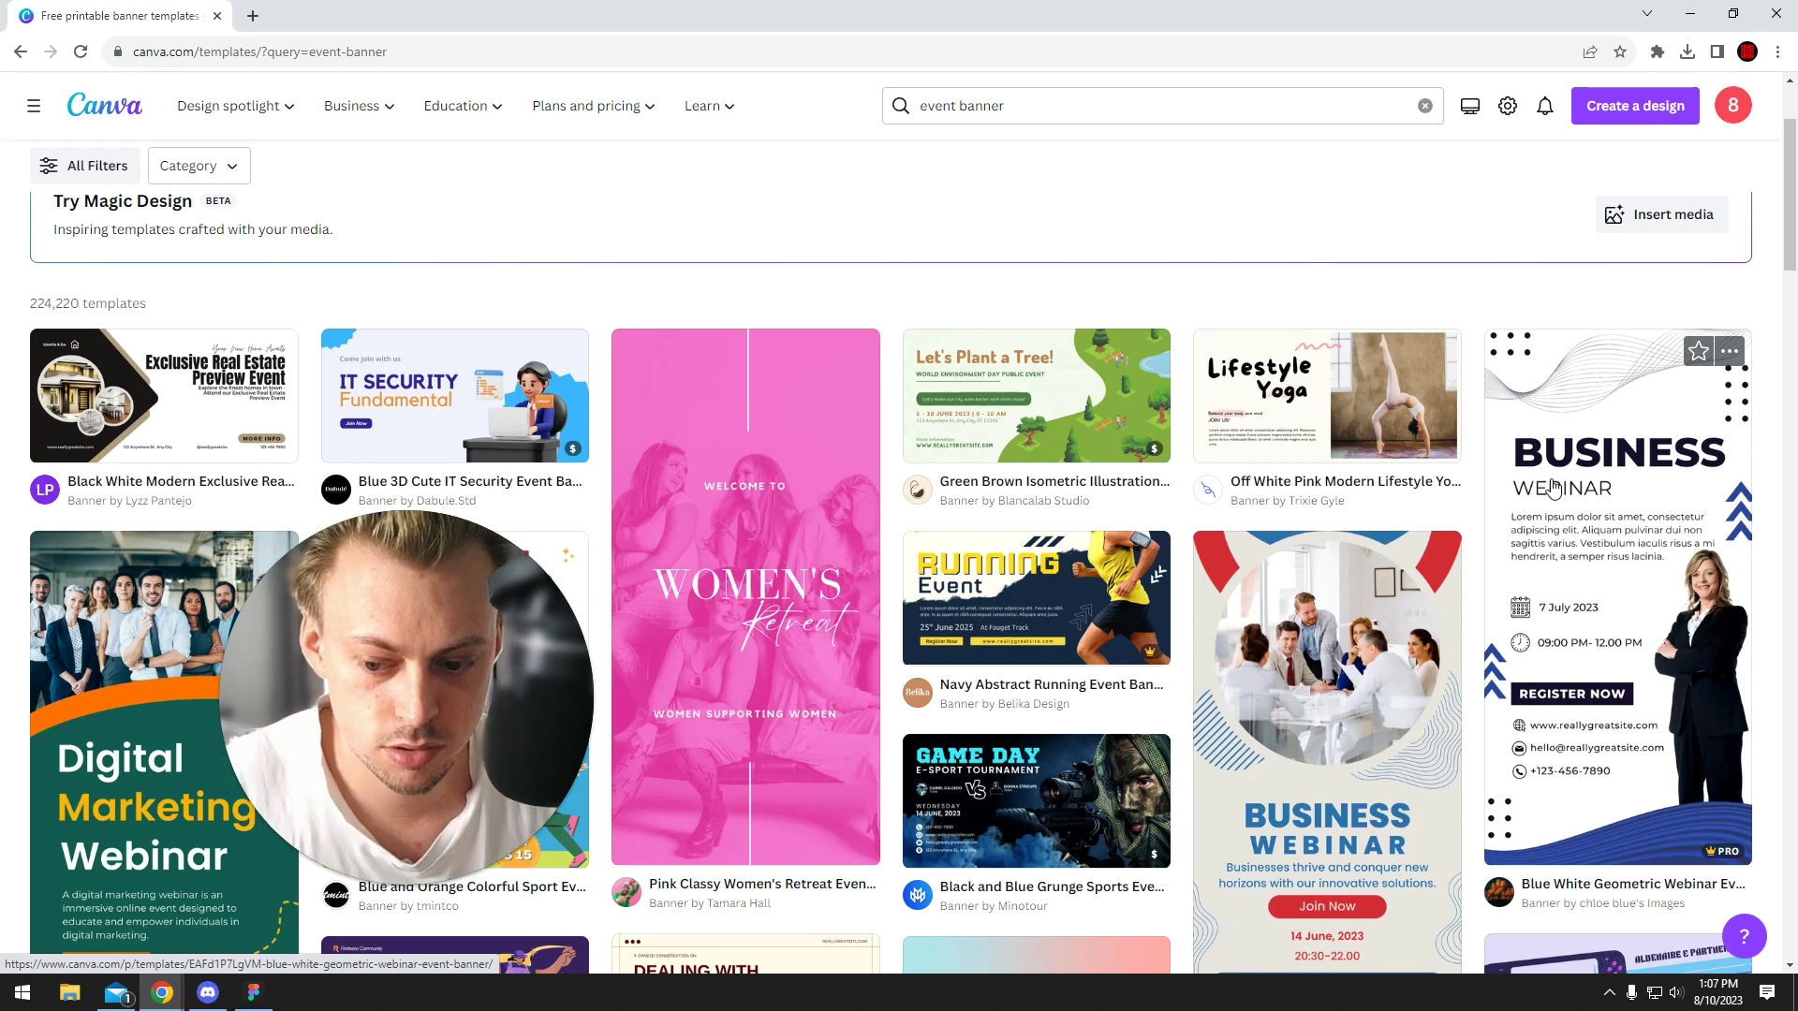
{"action": "left_click", "coordinate": [1609, 993]}
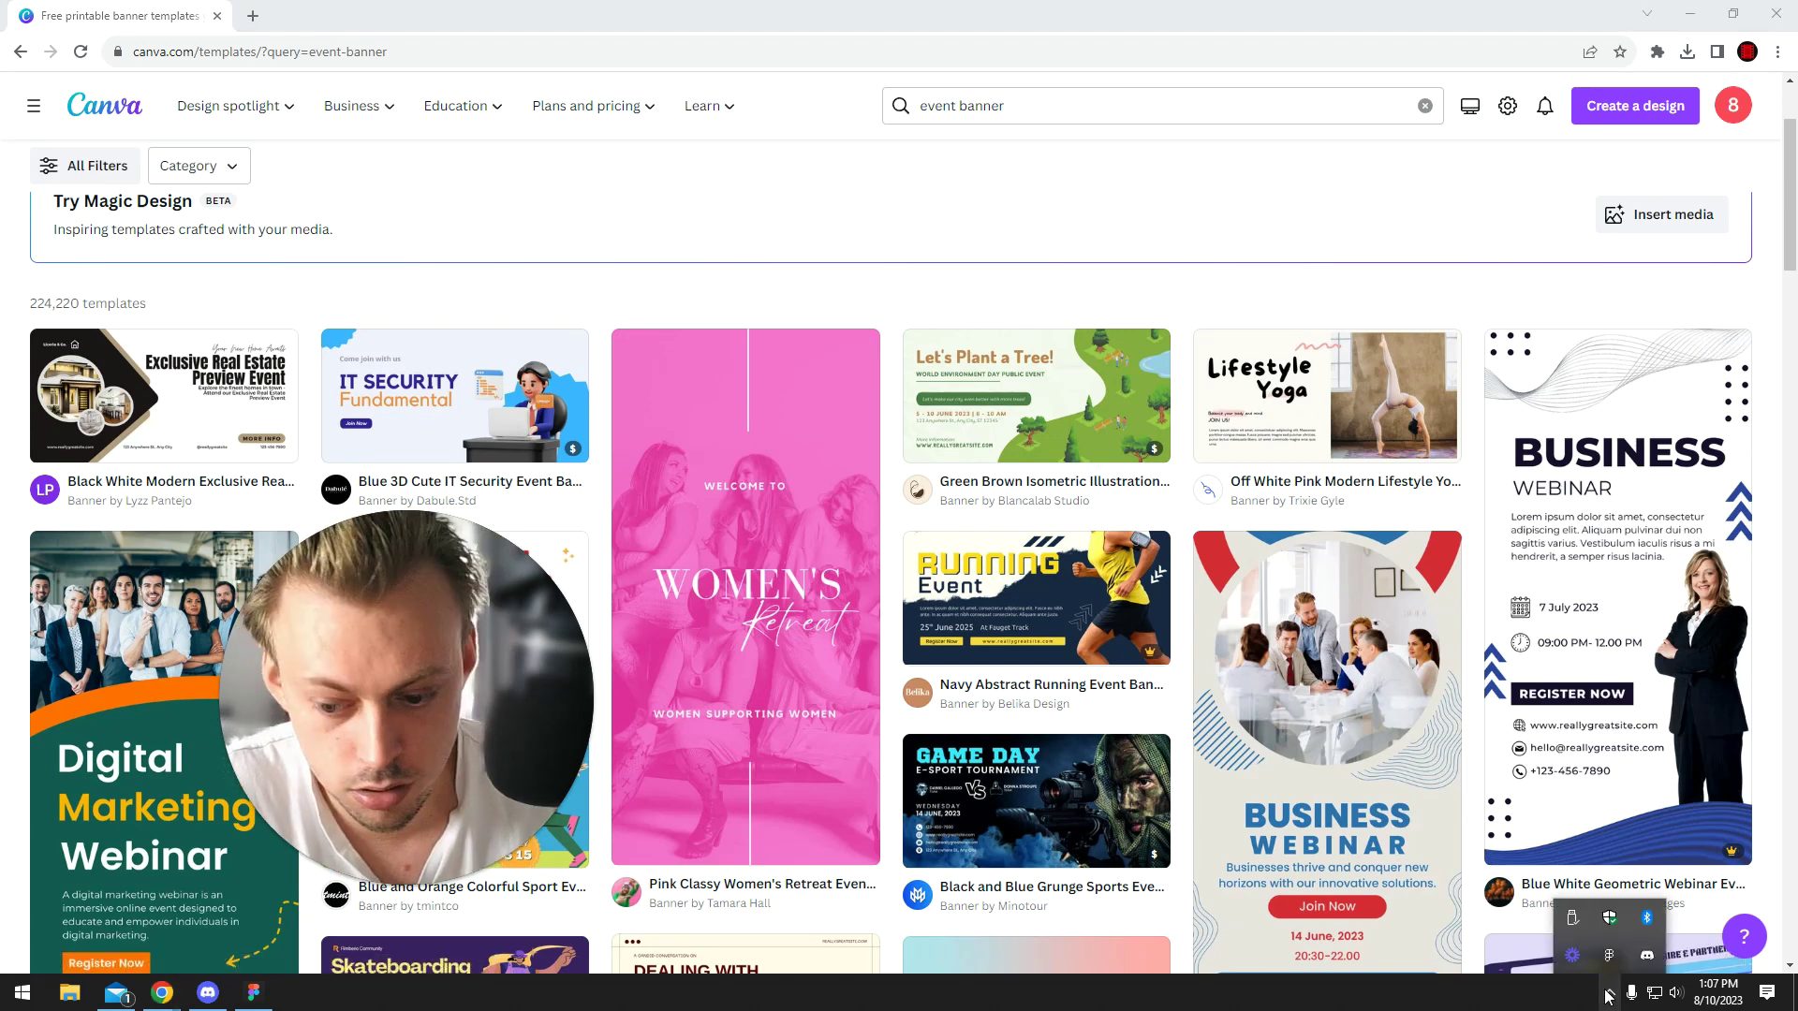